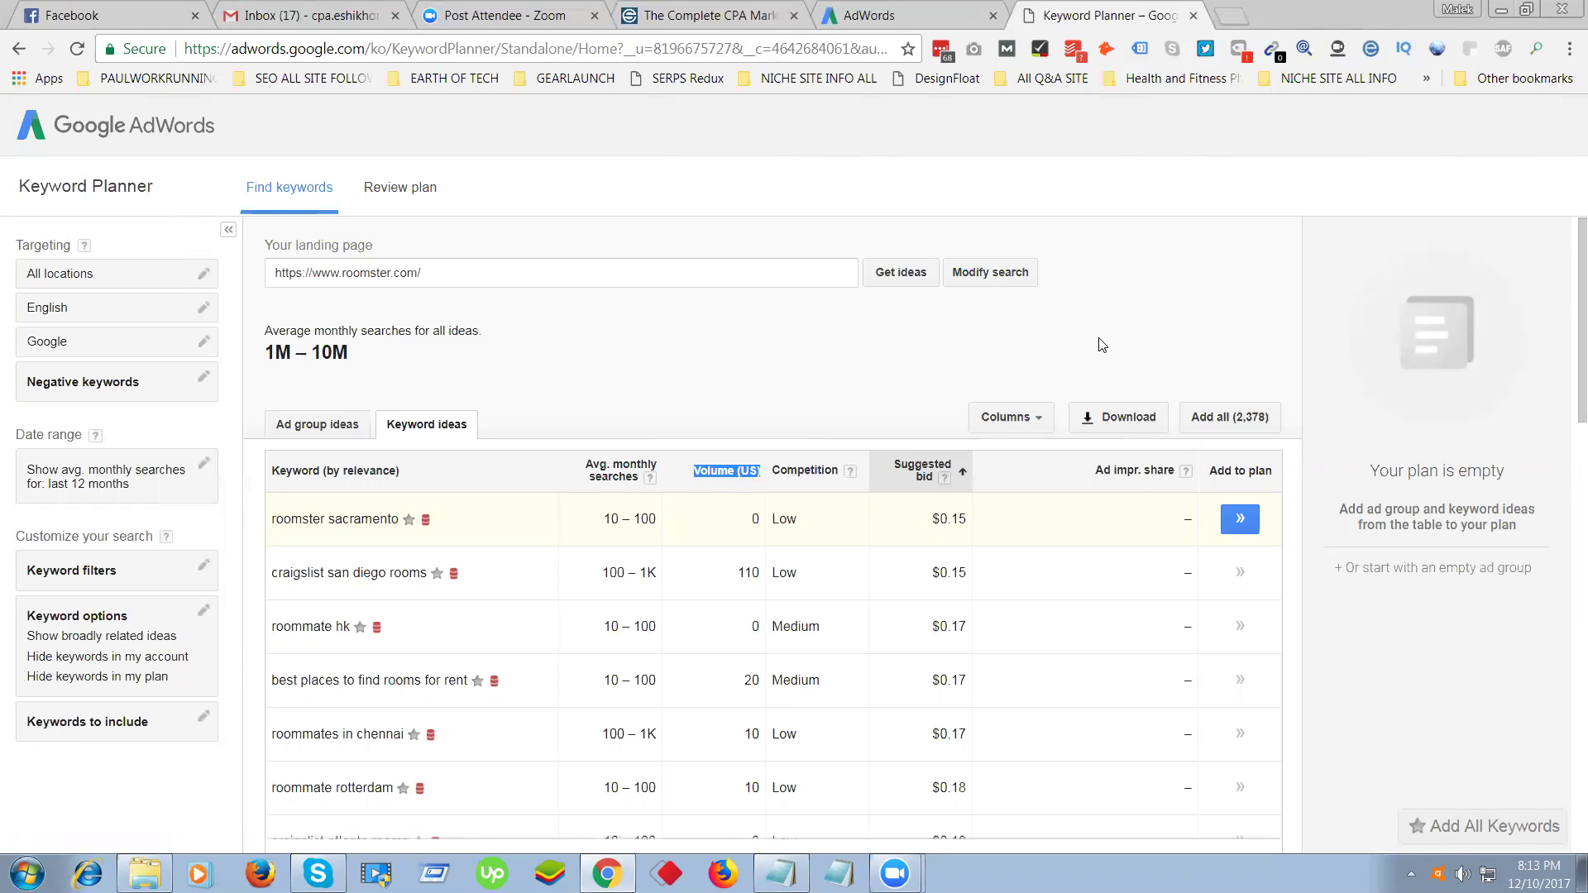
Search Google for "chrome web store" in a new tab and open the Chrome Web Store.
{"action": "left_click", "coordinate": [1232, 16]}
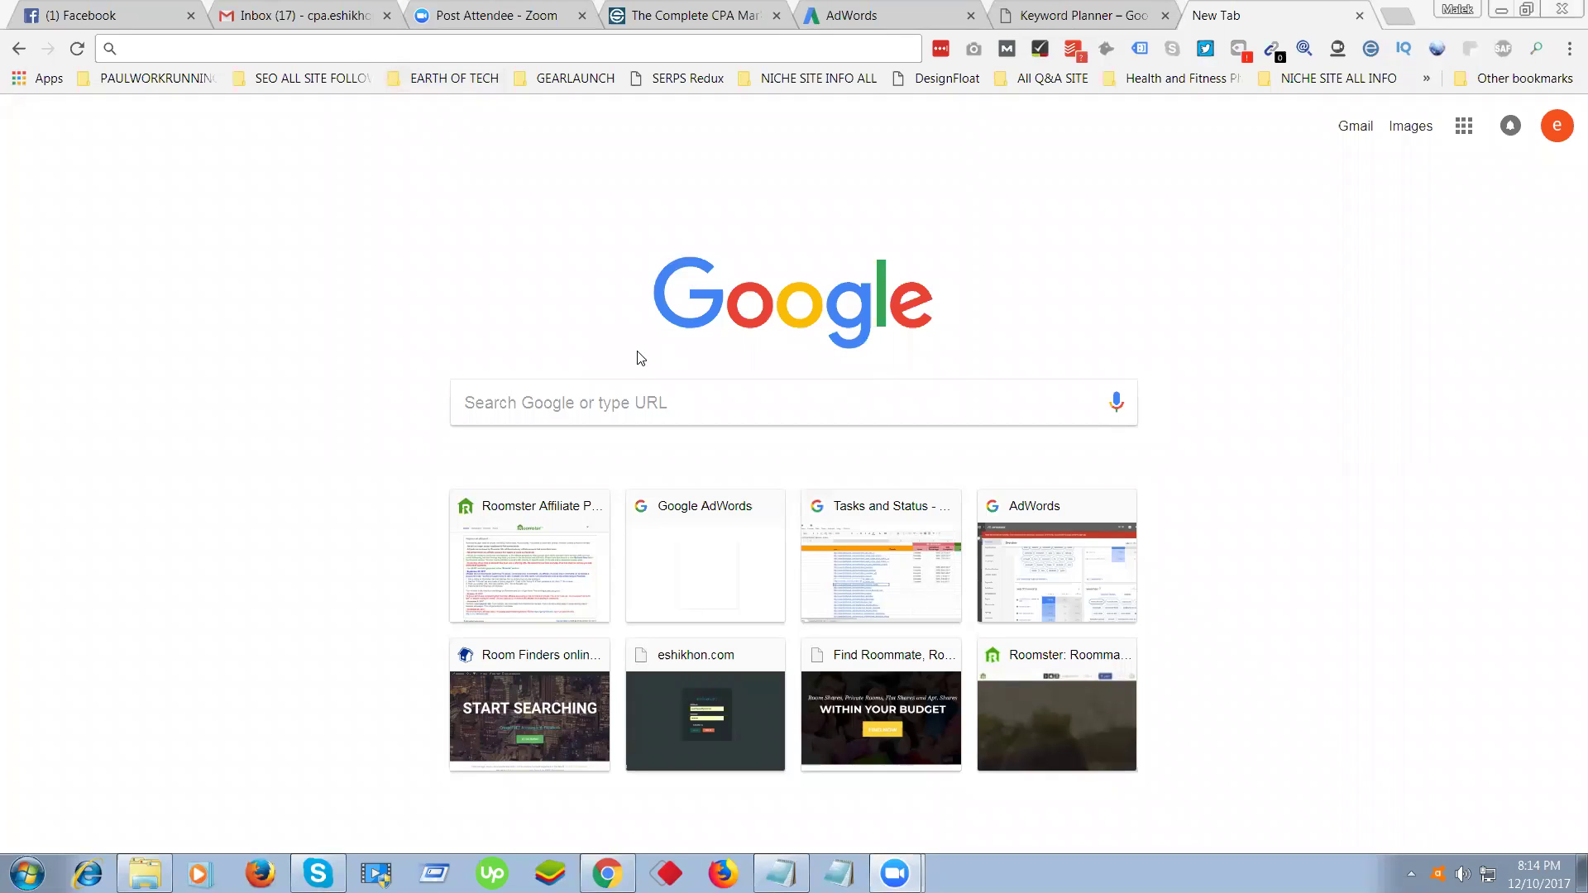
{"action": "left_click", "coordinate": [356, 43]}
{"action": "type", "text": "WEBSIT"}
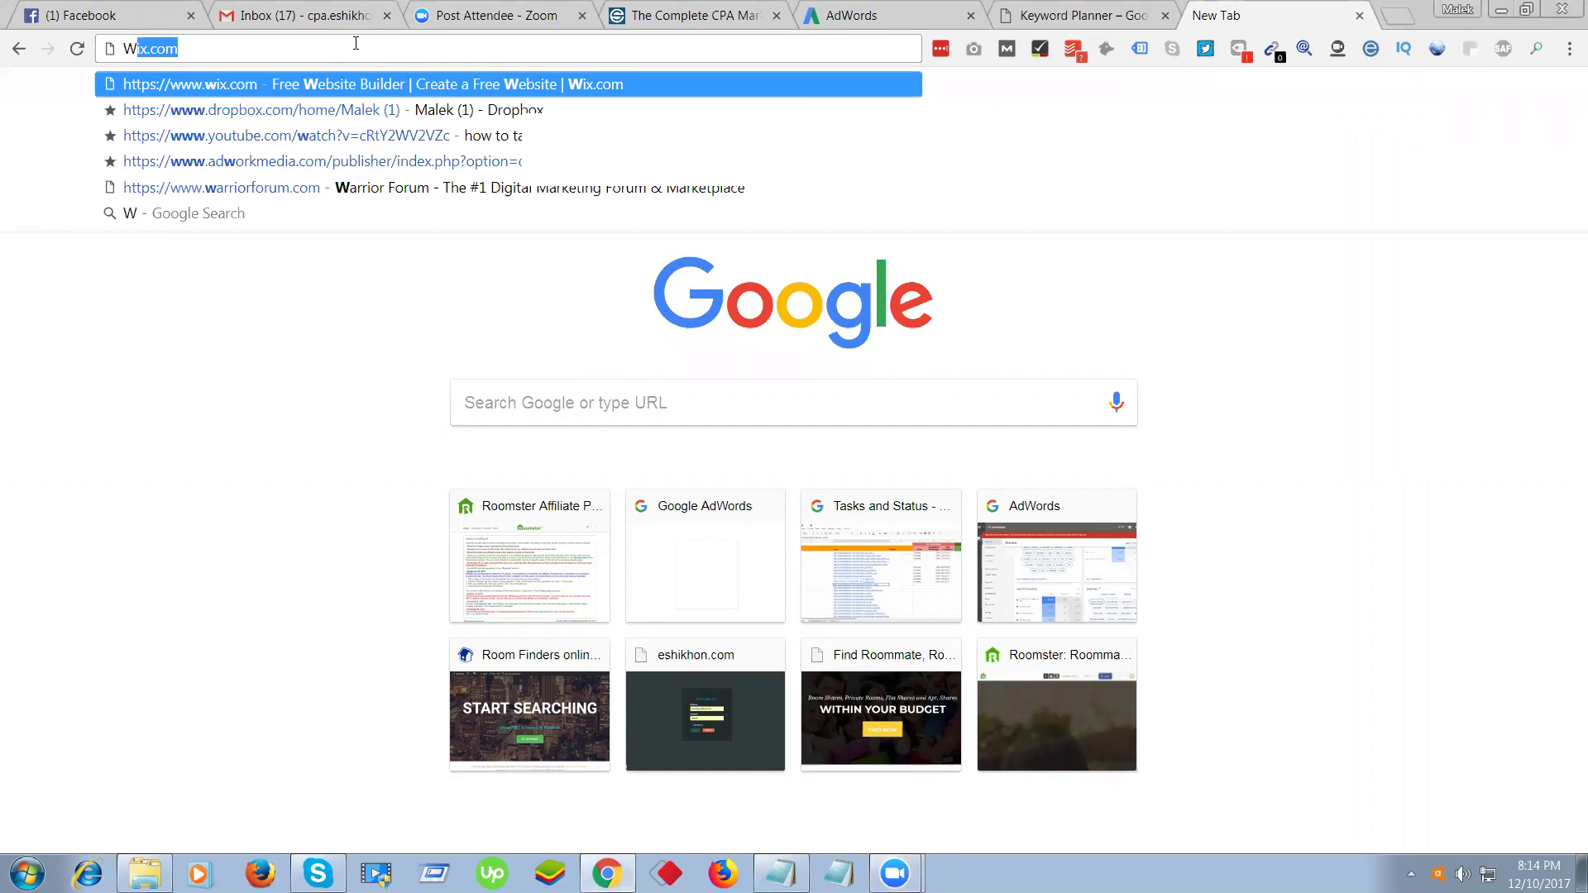
{"action": "key", "text": "BackSpace"}
{"action": "key", "text": "BackSpace"}
{"action": "key", "text": "BackSpace"}
{"action": "key", "text": "BackSpace"}
{"action": "key", "text": "BackSpace"}
{"action": "key", "text": "BackSpace"}
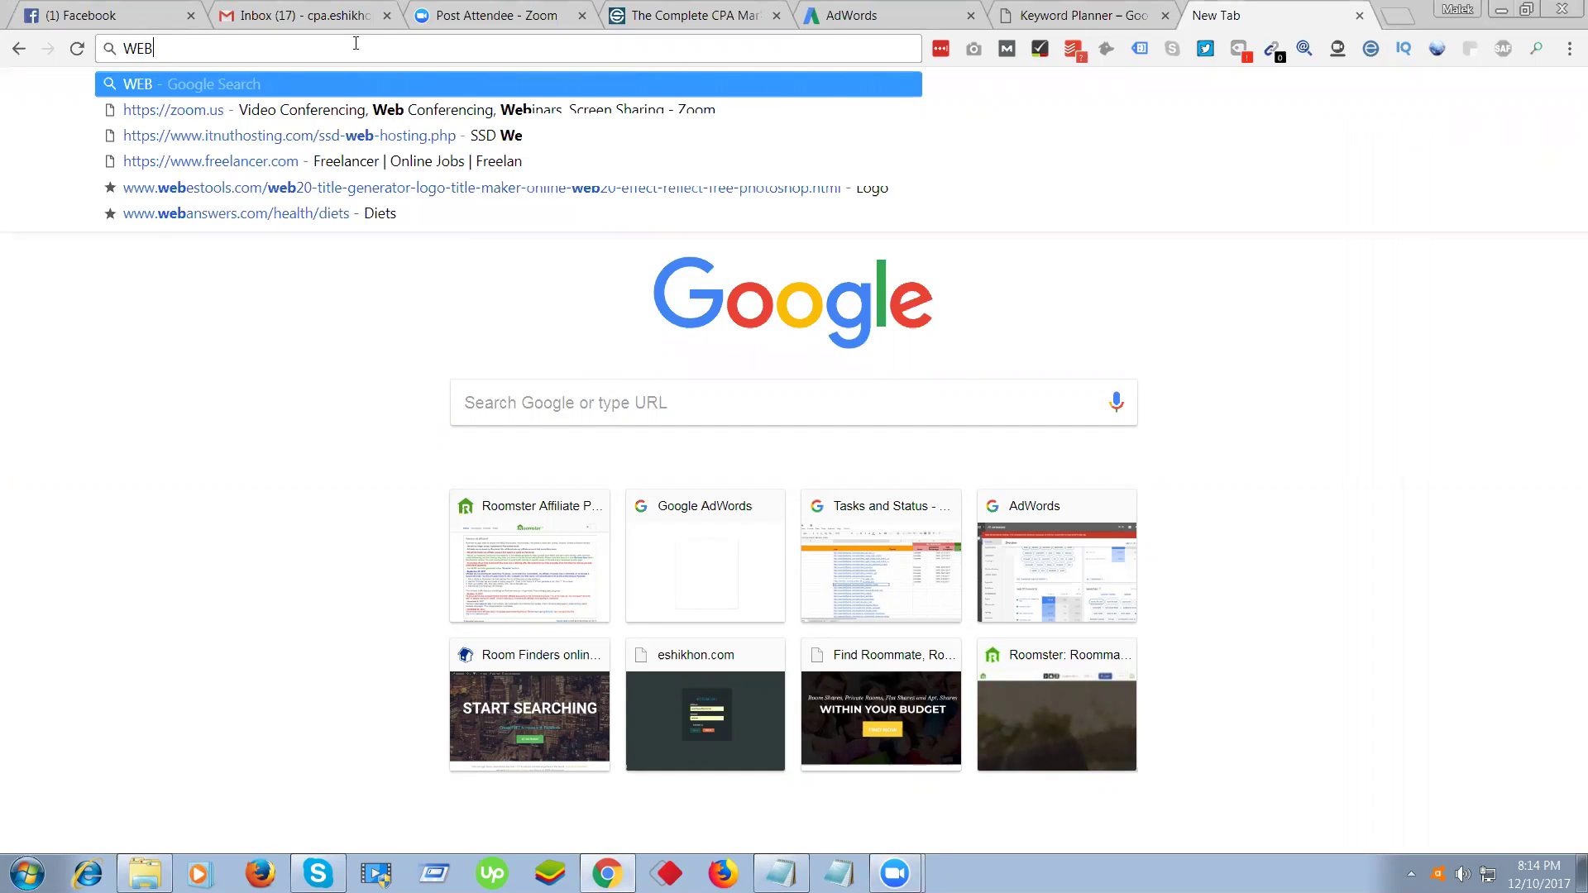
{"action": "type", "text": "Chorme web"}
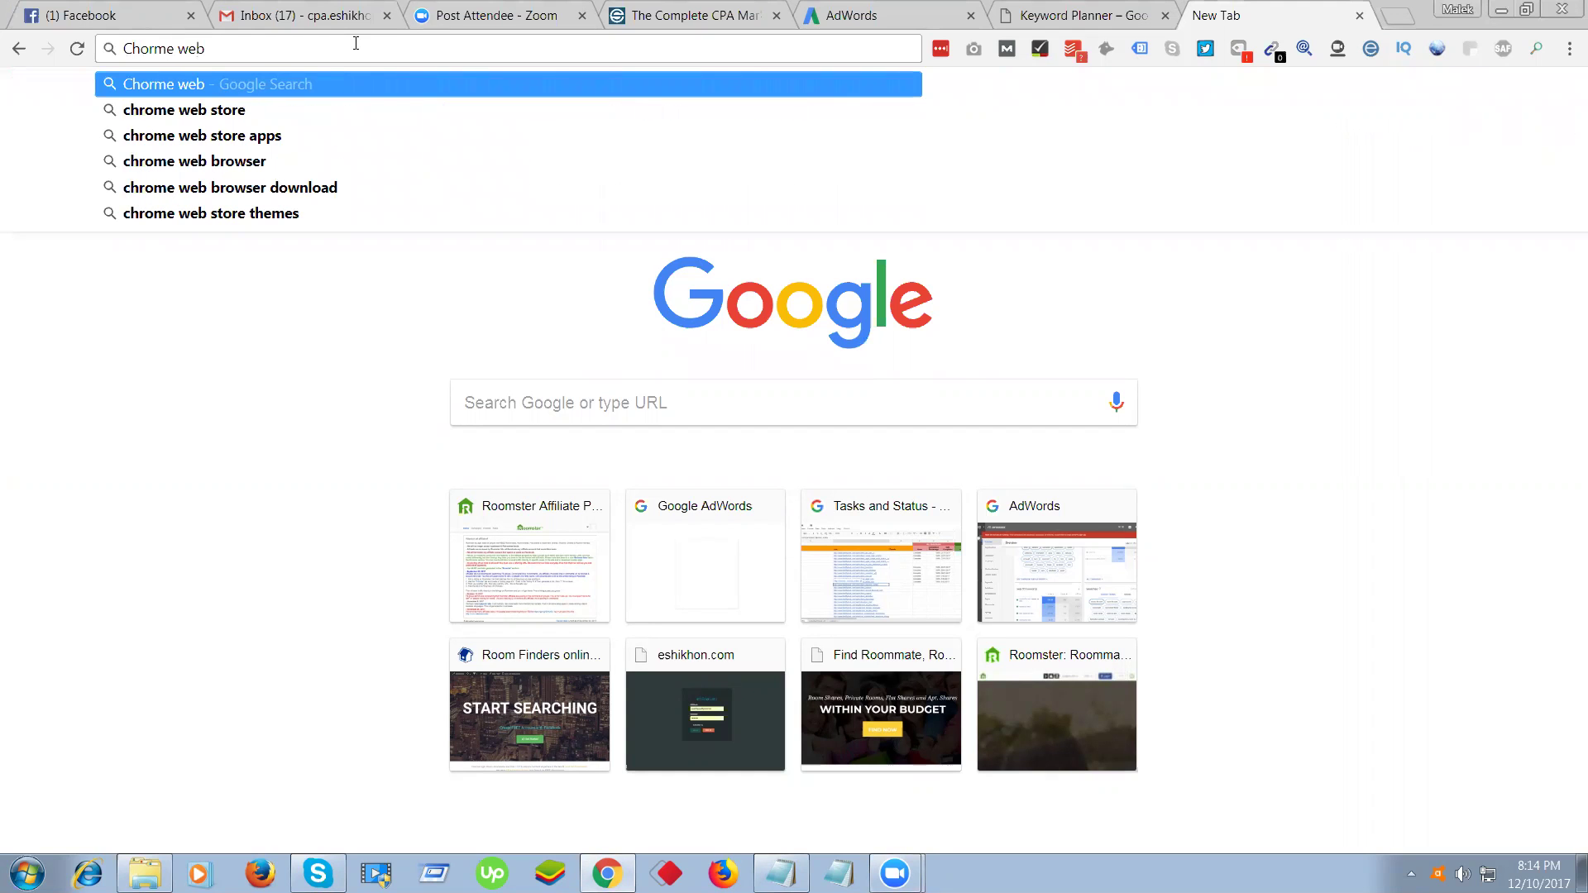
{"action": "key", "text": "Down"}
{"action": "key", "text": "Return"}
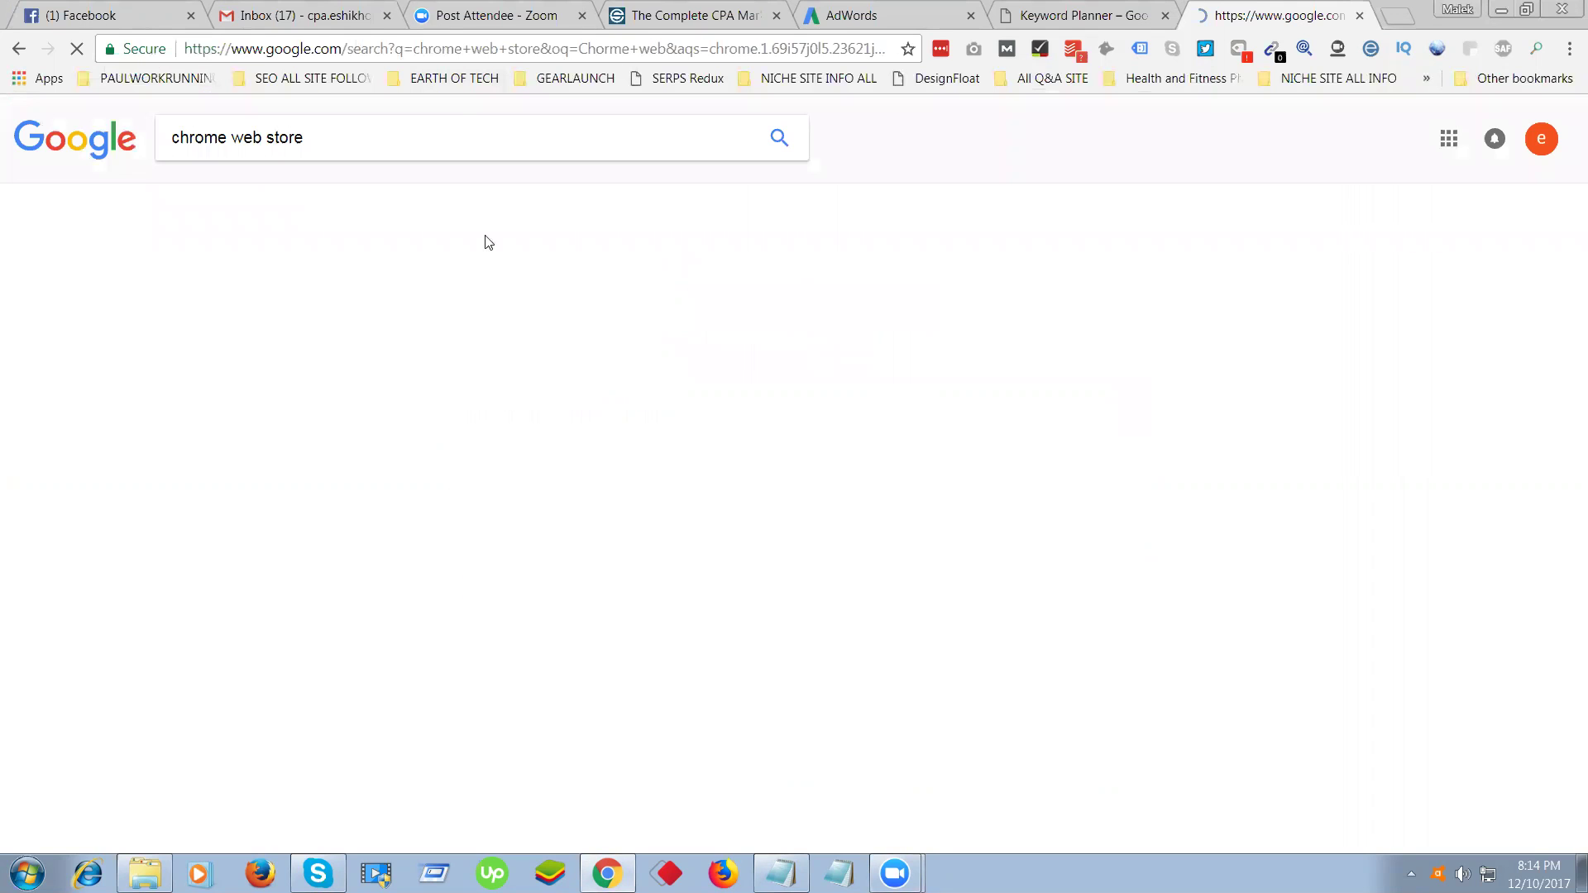
{"action": "left_click", "coordinate": [323, 446]}
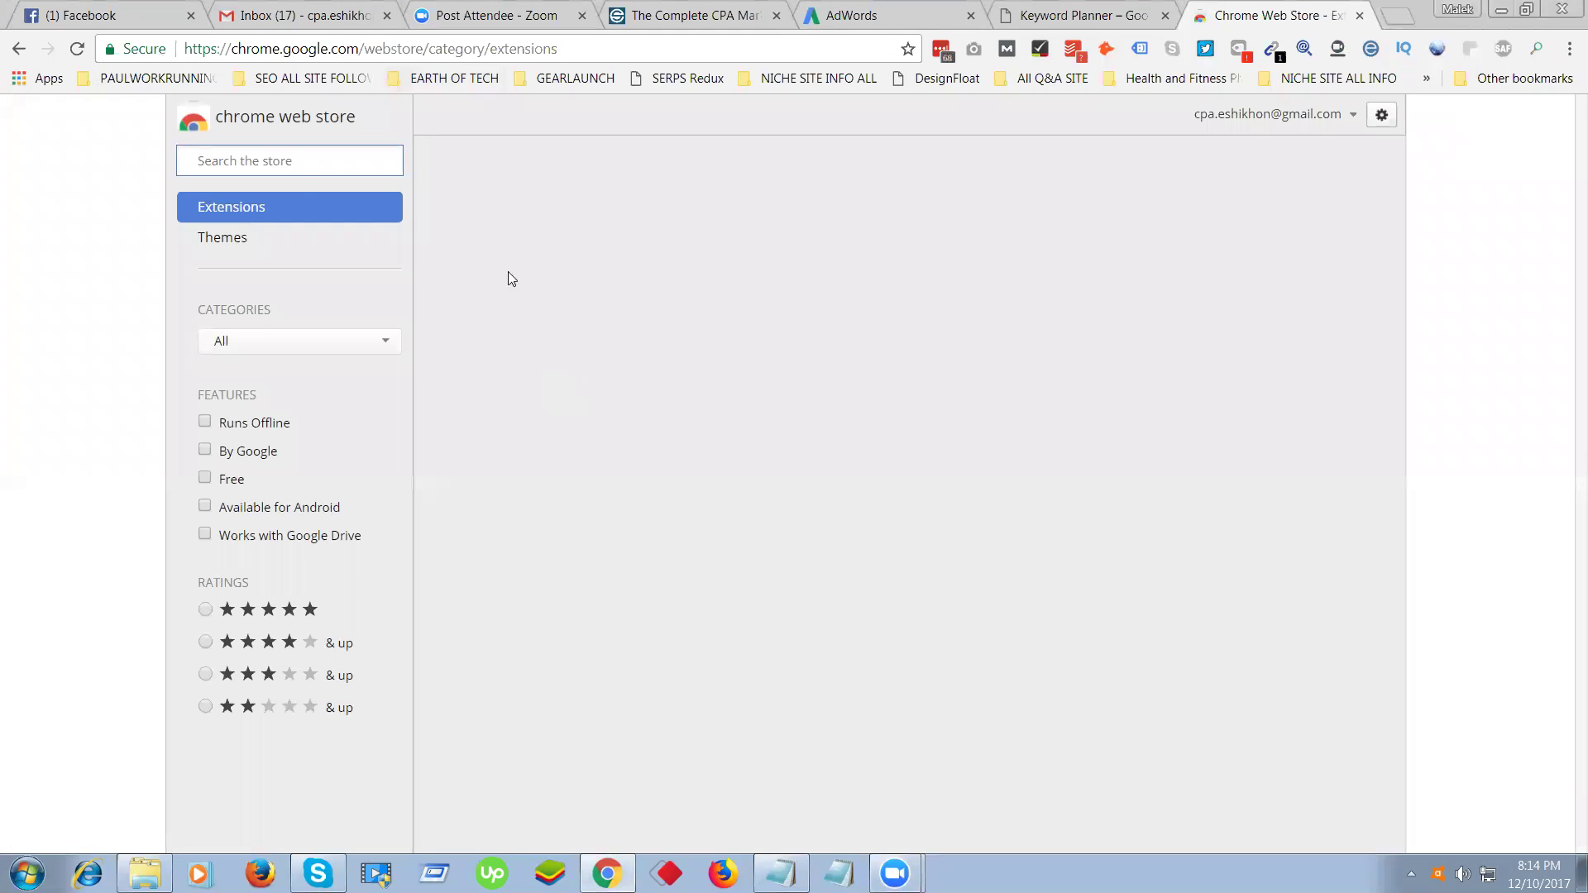
Search the Chrome Web Store for "keyword everywhere".
{"action": "type", "text": "keywrod"}
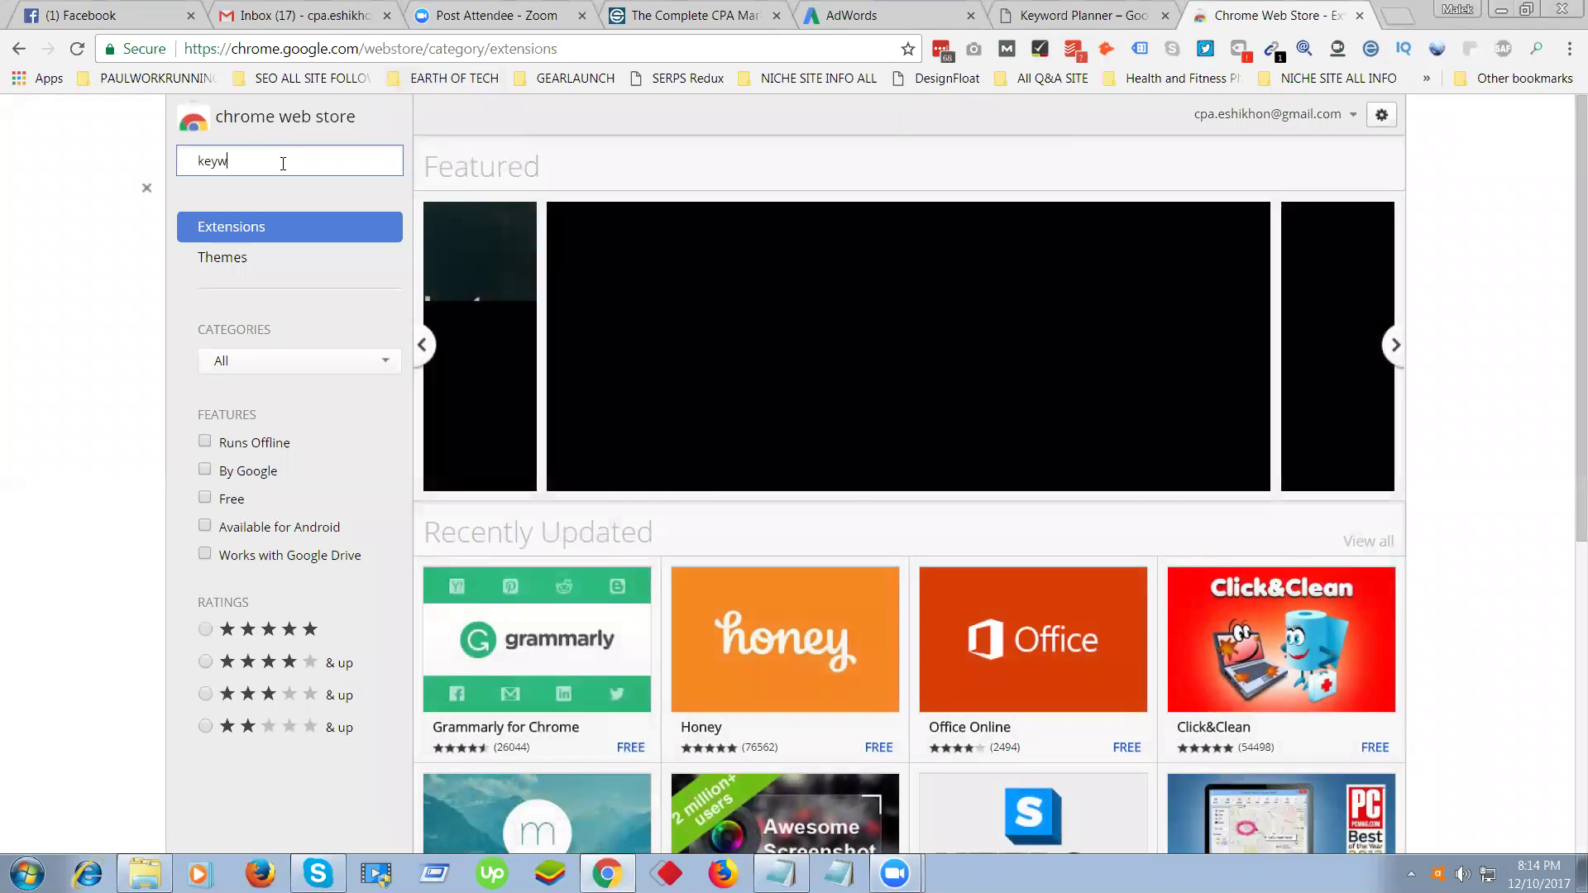
{"action": "key", "text": "BackSpace"}
{"action": "key", "text": "BackSpace"}
{"action": "key", "text": "BackSpace"}
{"action": "key", "text": "BackSpace"}
{"action": "key", "text": "BackSpace"}
{"action": "type", "text": "ord ev"}
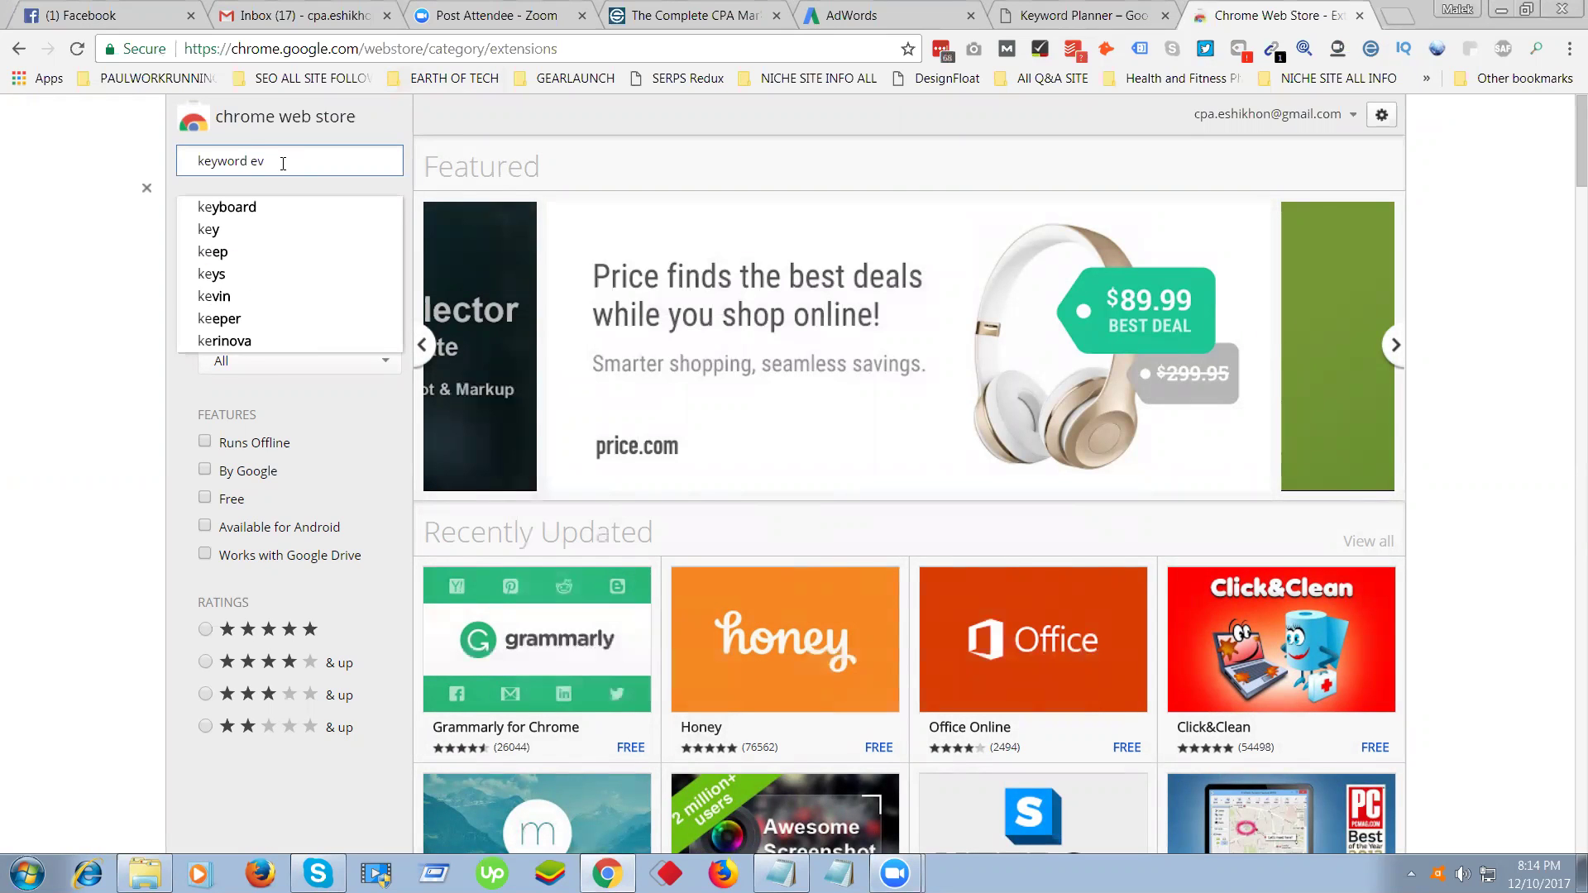
{"action": "type", "text": "e"}
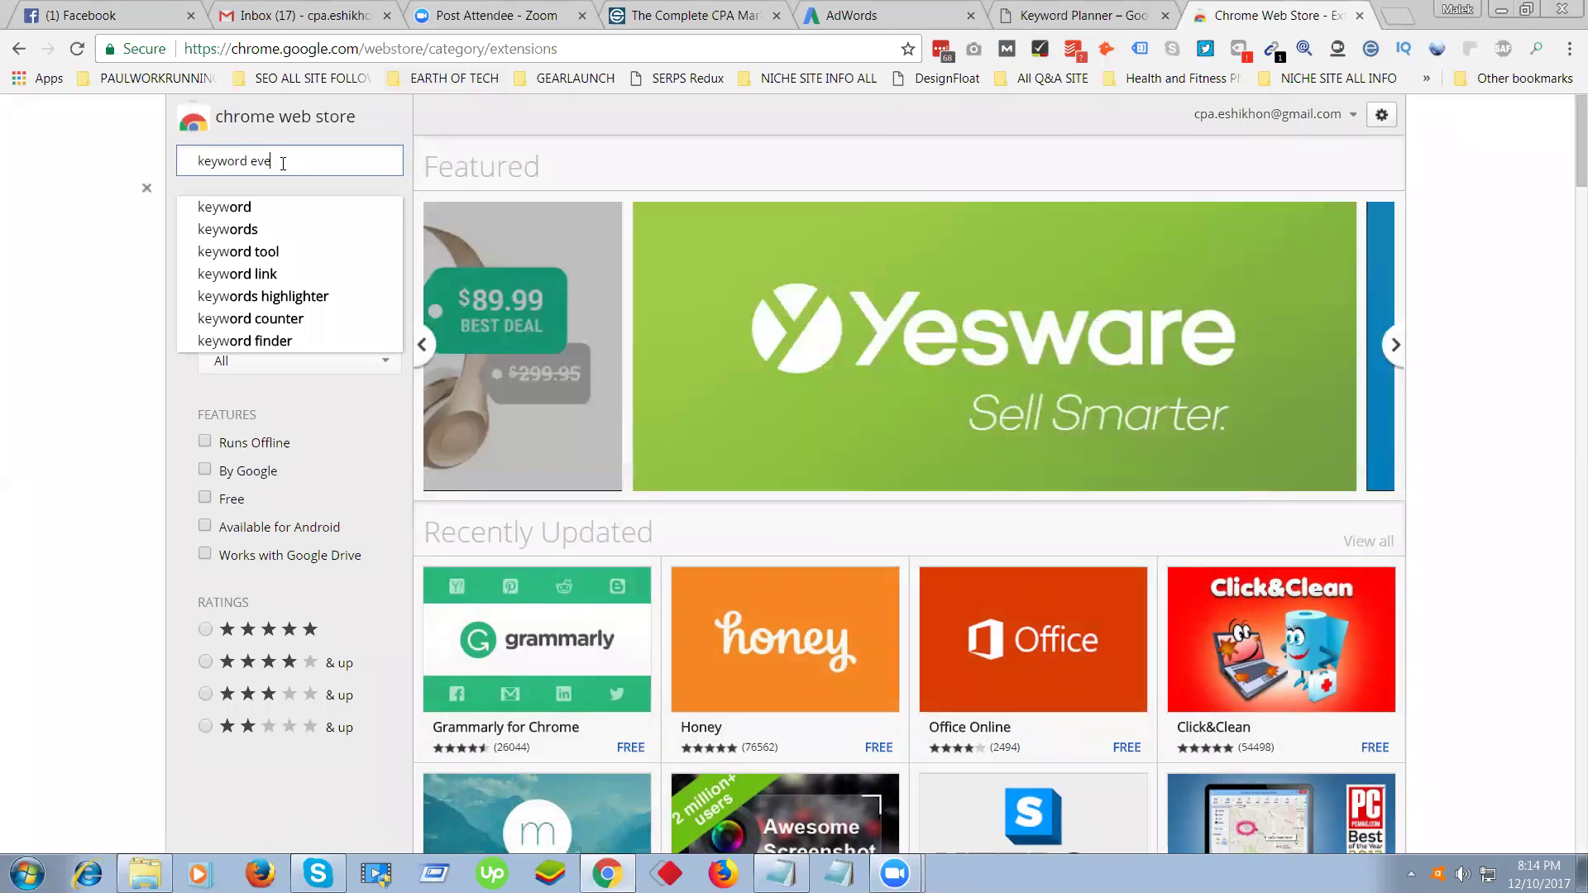
{"action": "type", "text": "ry"}
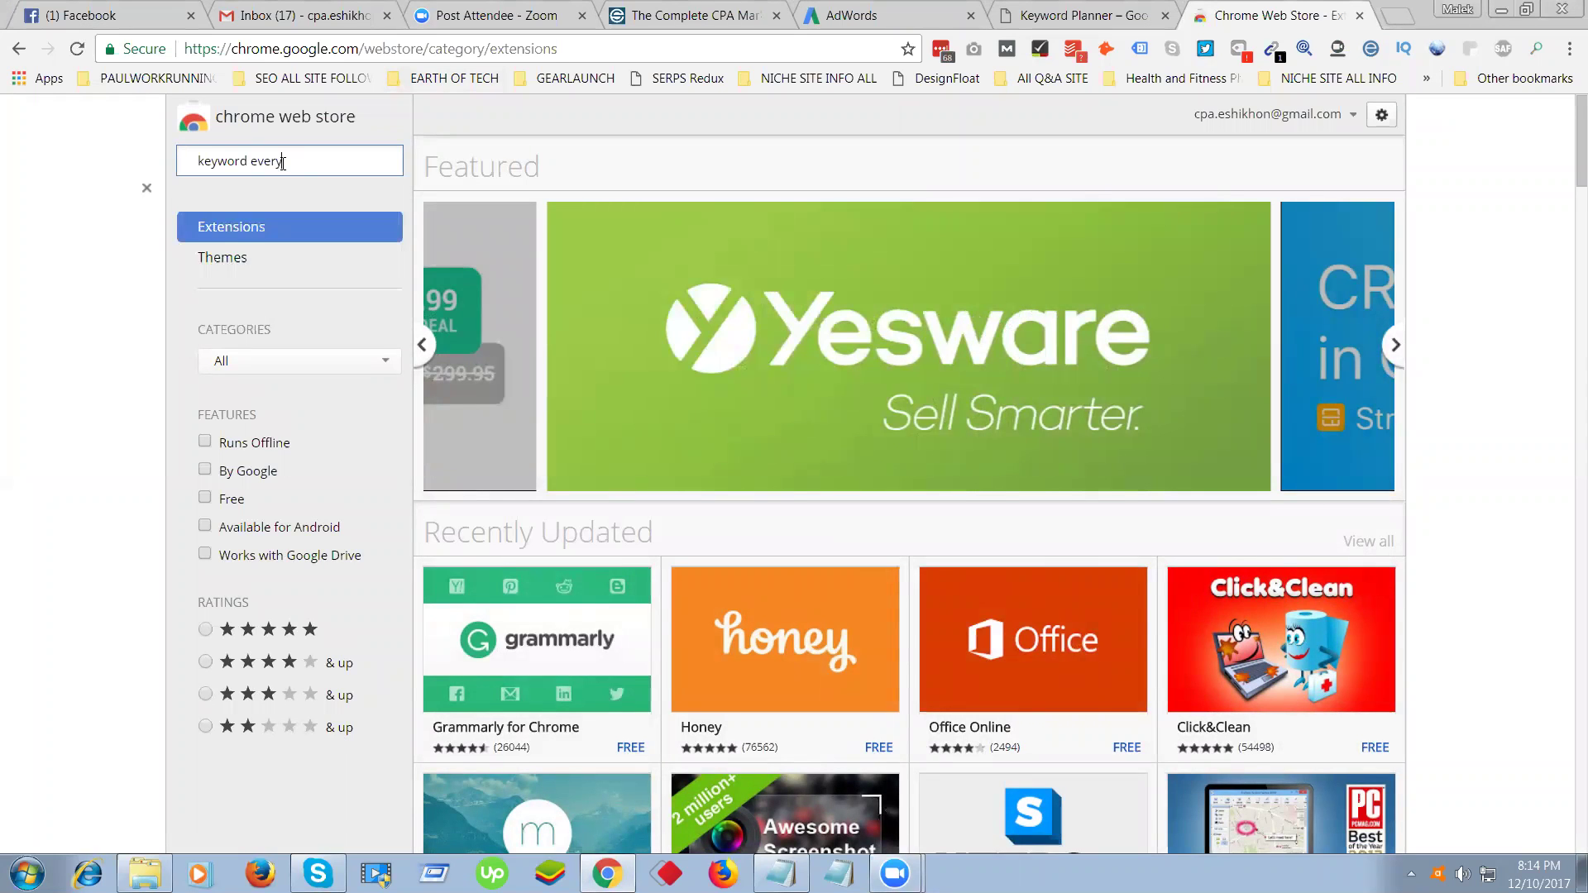
{"action": "type", "text": "wher"}
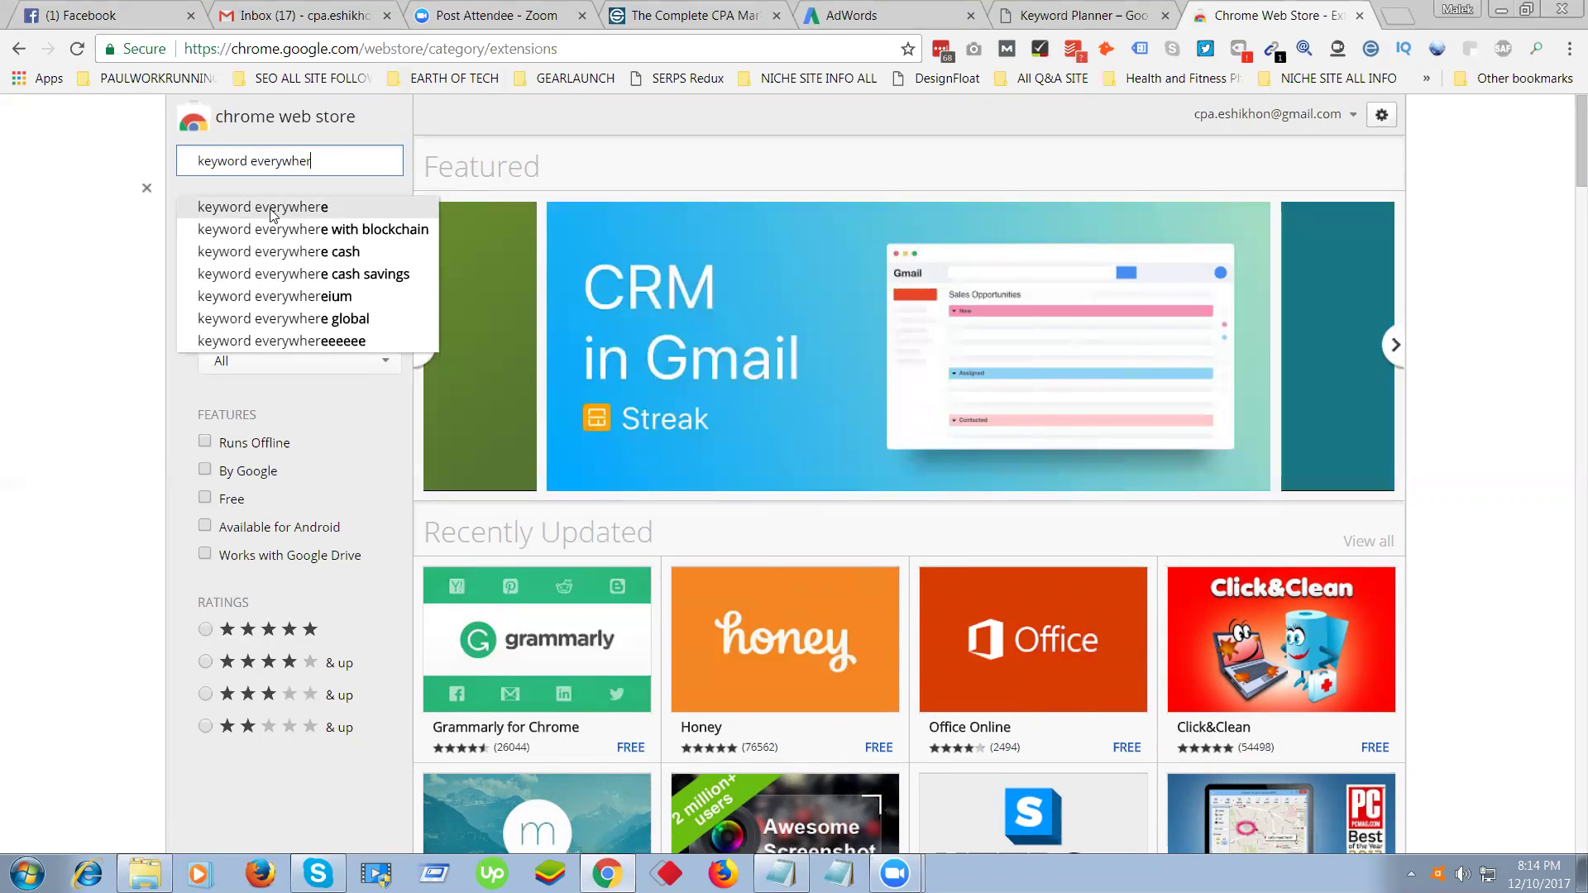
{"action": "left_click", "coordinate": [301, 208]}
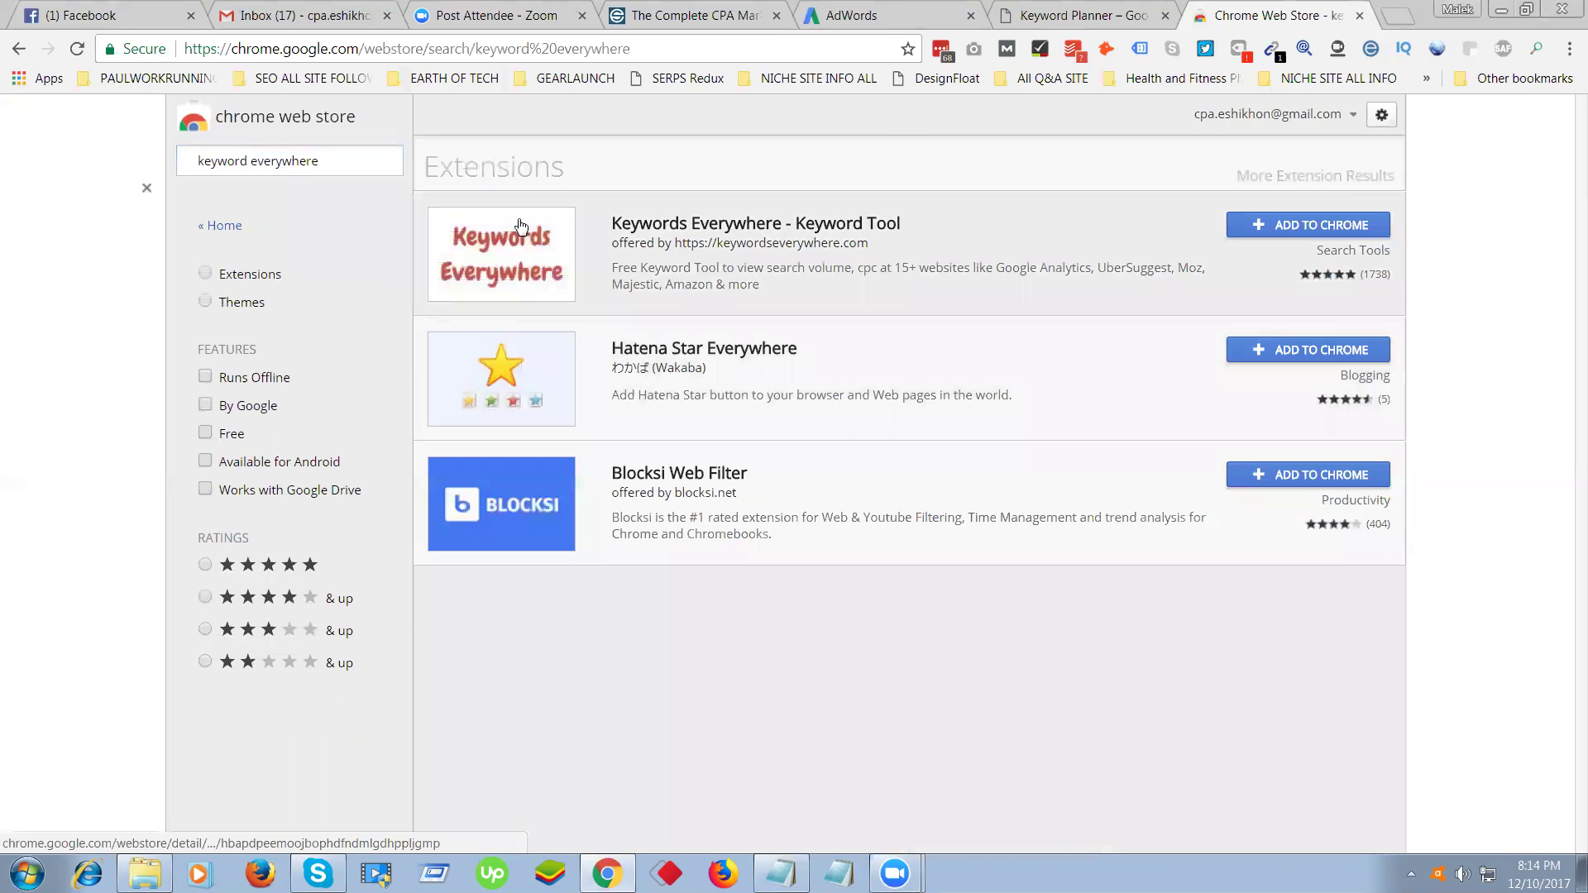
Add the "Keywords Everywhere - Keyword Tool" extension to Chrome and go to the API key sign-up form's email field.
{"action": "left_click", "coordinate": [1264, 237]}
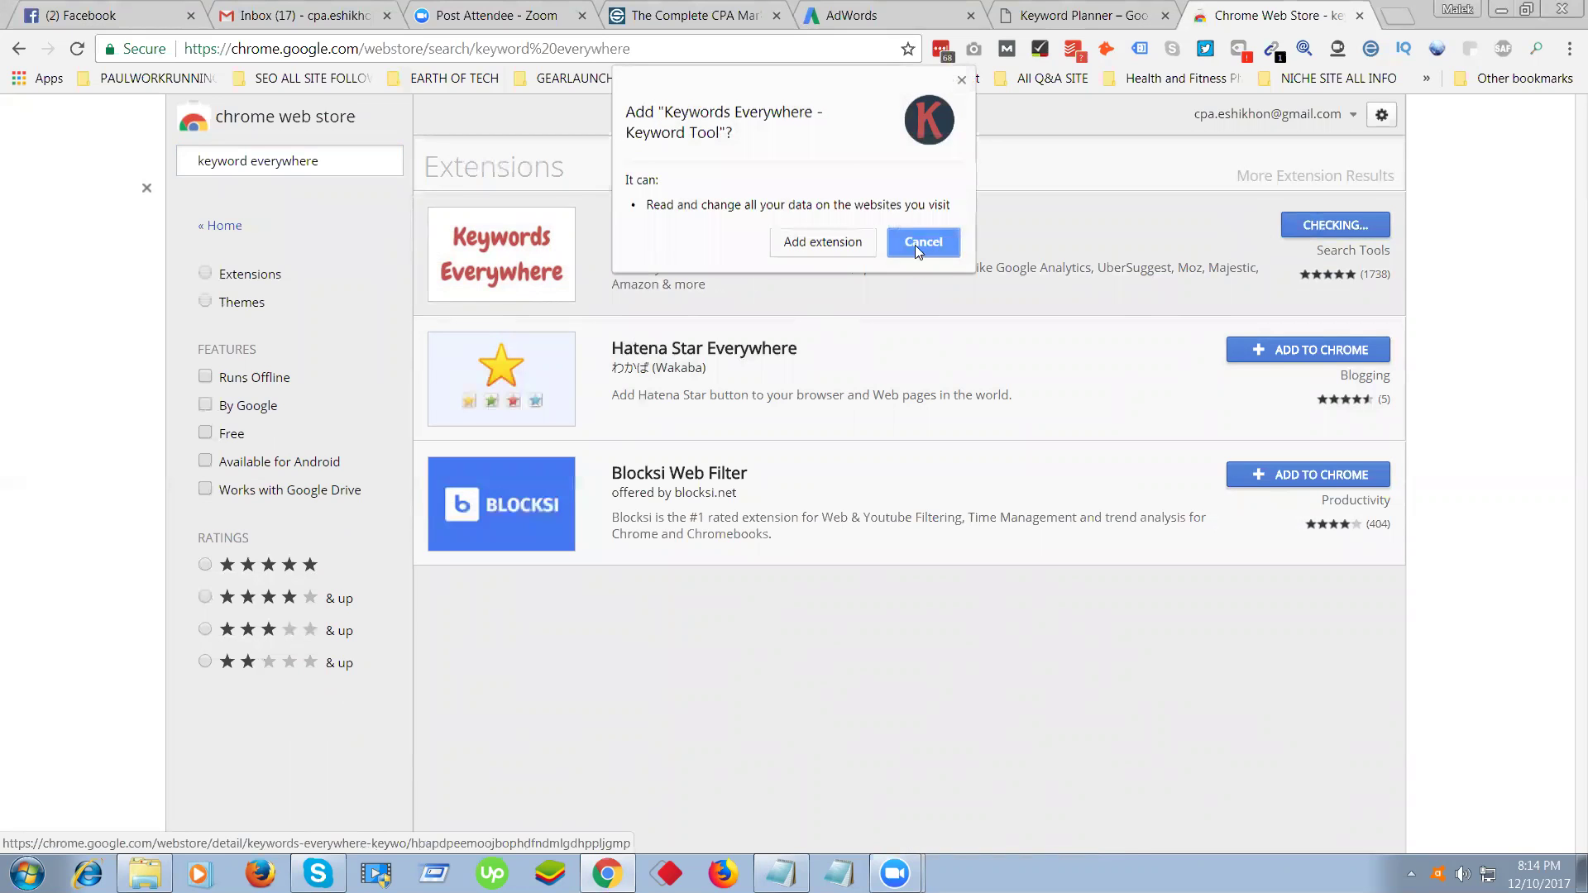
{"action": "left_click", "coordinate": [818, 245]}
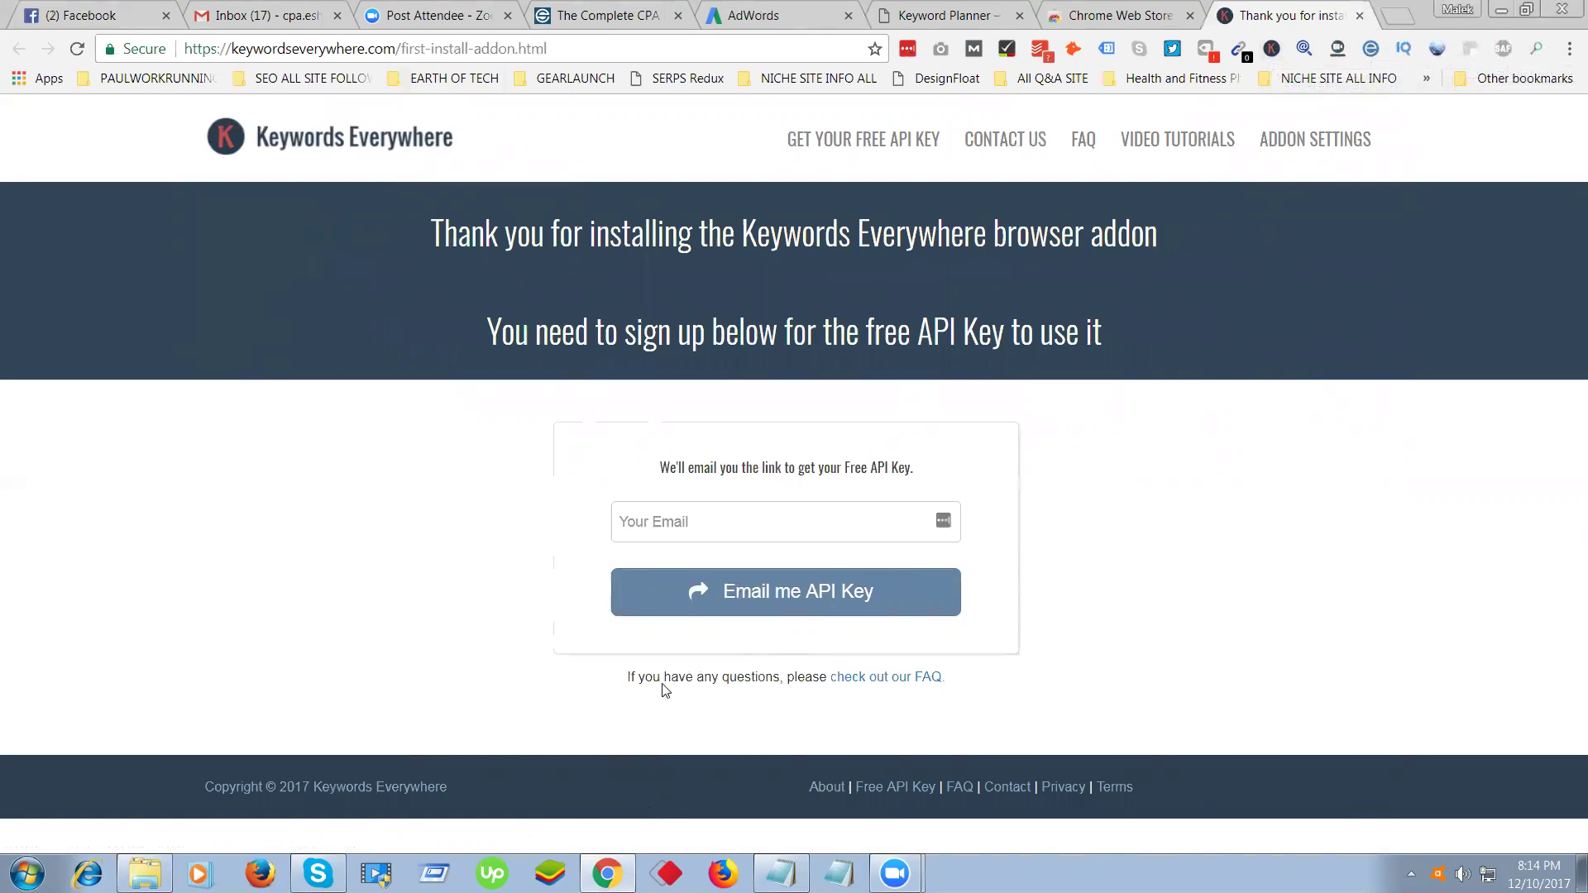
{"action": "left_click", "coordinate": [659, 521]}
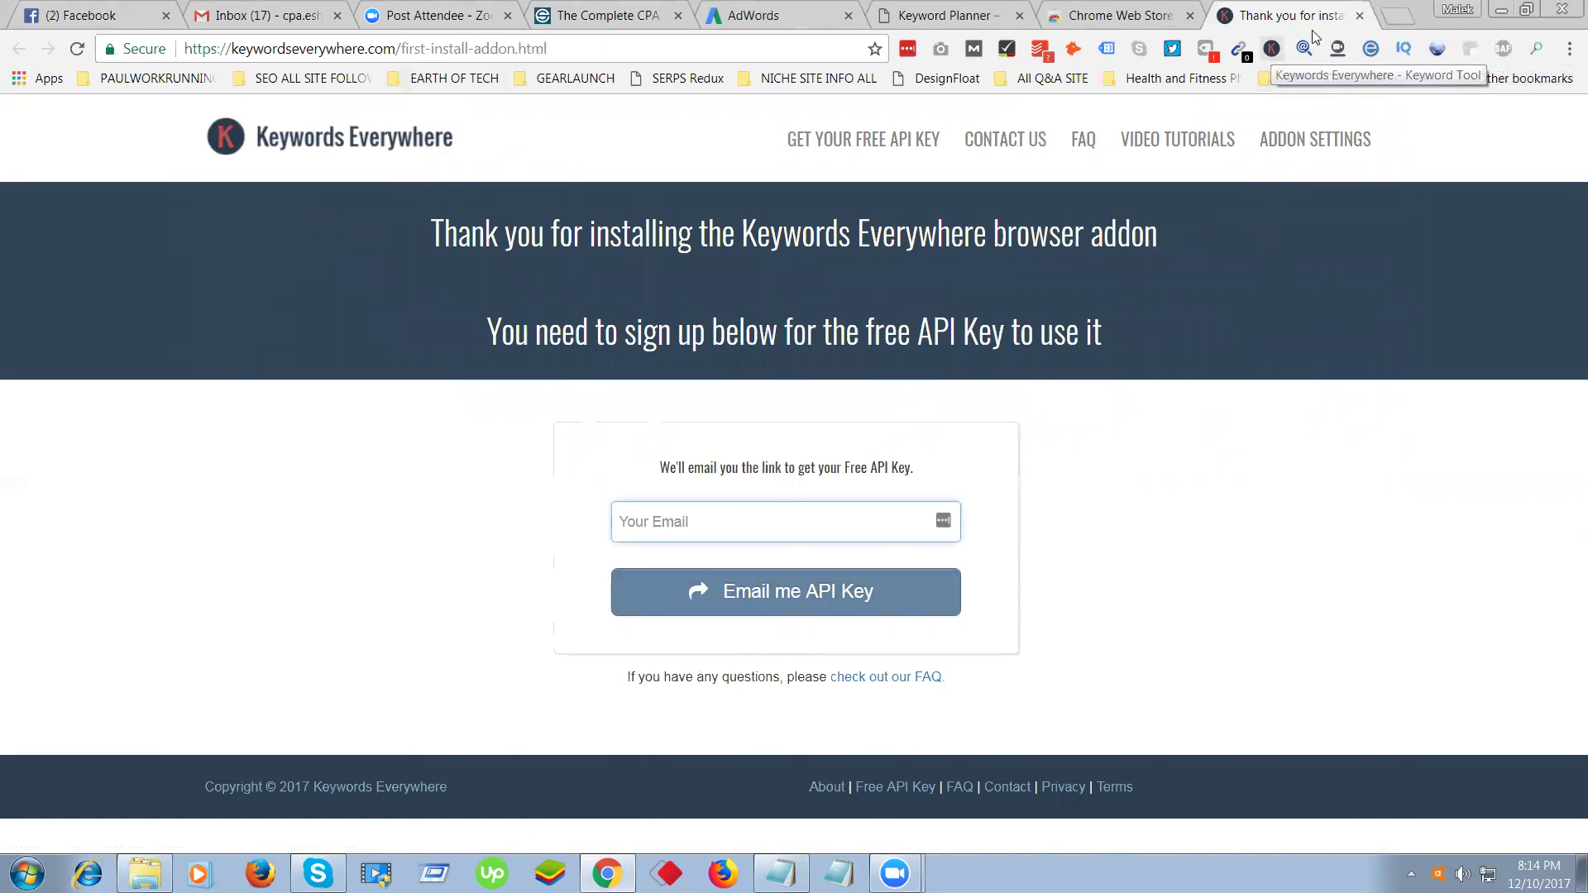
Search Google for "how to make bitcoin" in a new tab and check the search volume shown for the query.
{"action": "left_click", "coordinate": [1396, 17]}
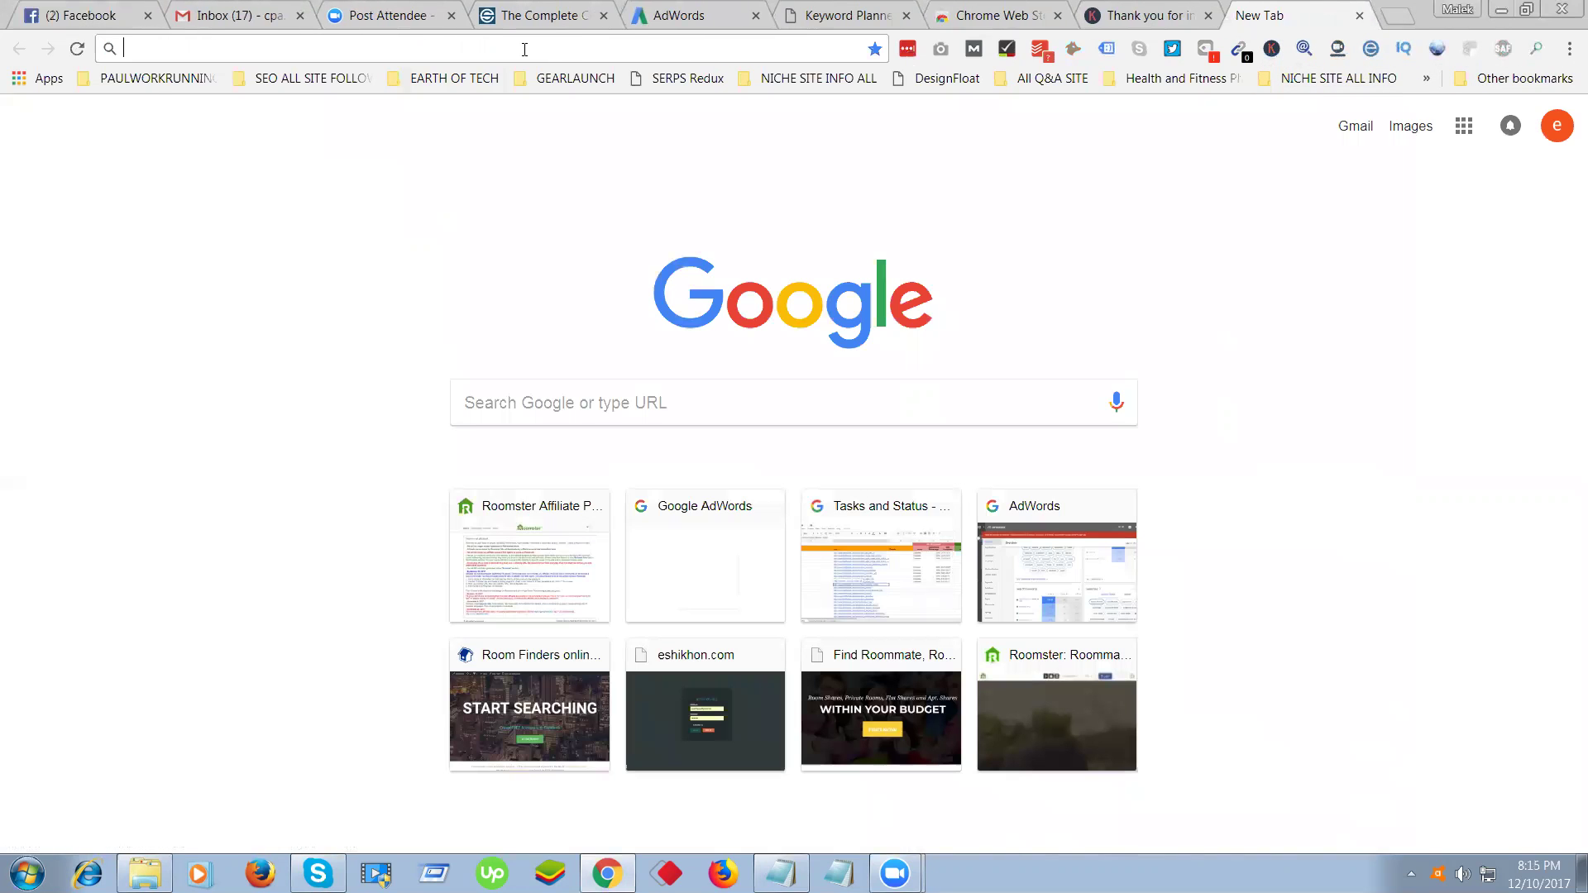
{"action": "type", "text": "how to"}
{"action": "key", "text": "Return"}
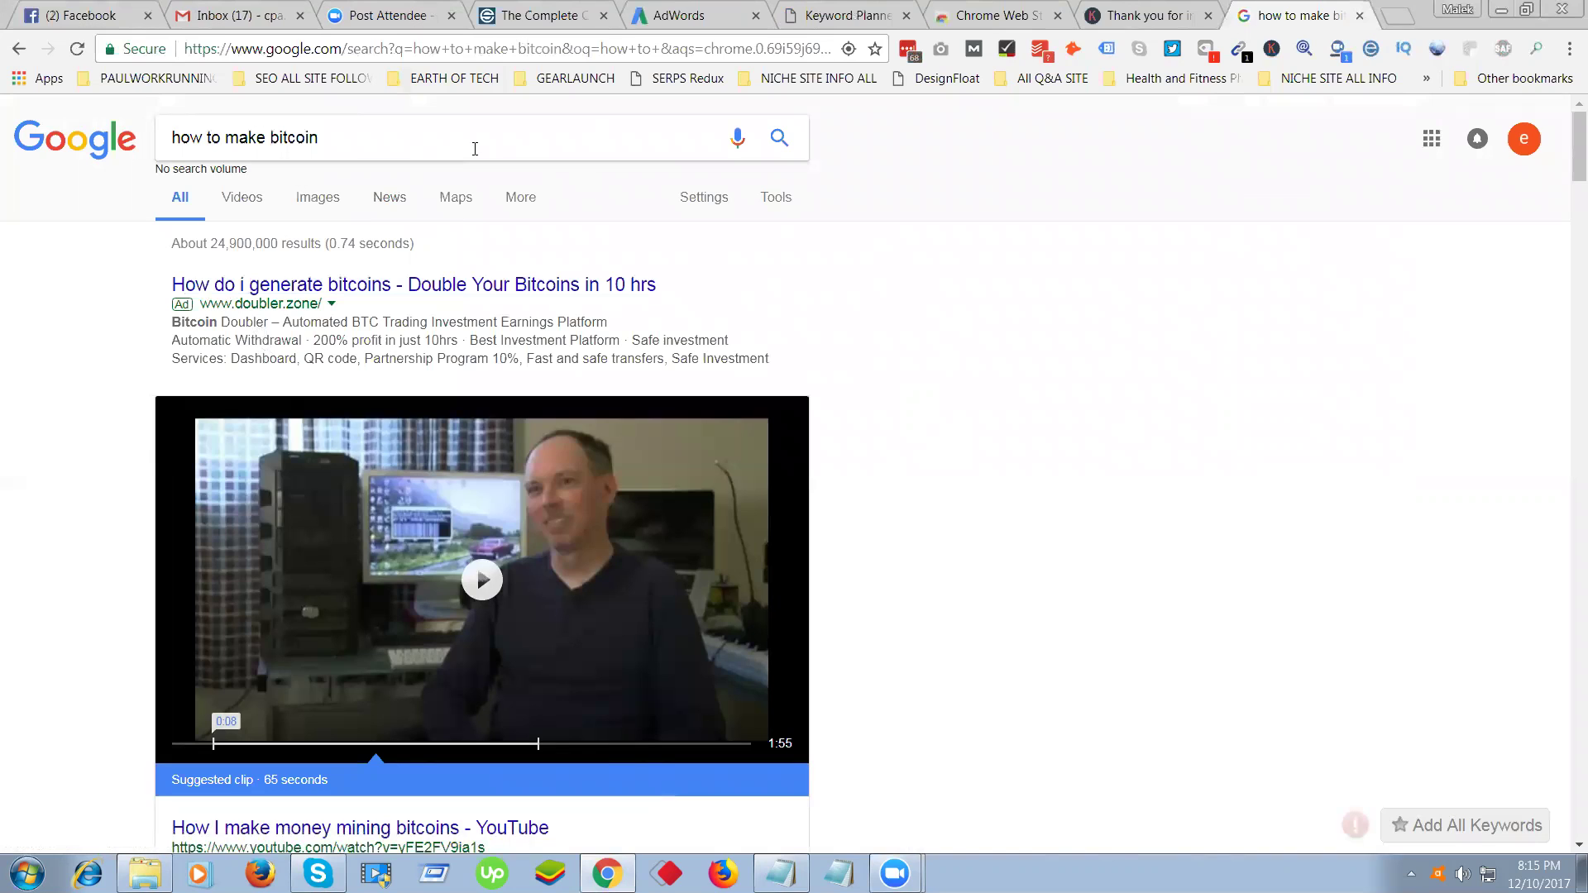
{"action": "left_click_drag", "start_coordinate": [153, 168], "coordinate": [262, 173]}
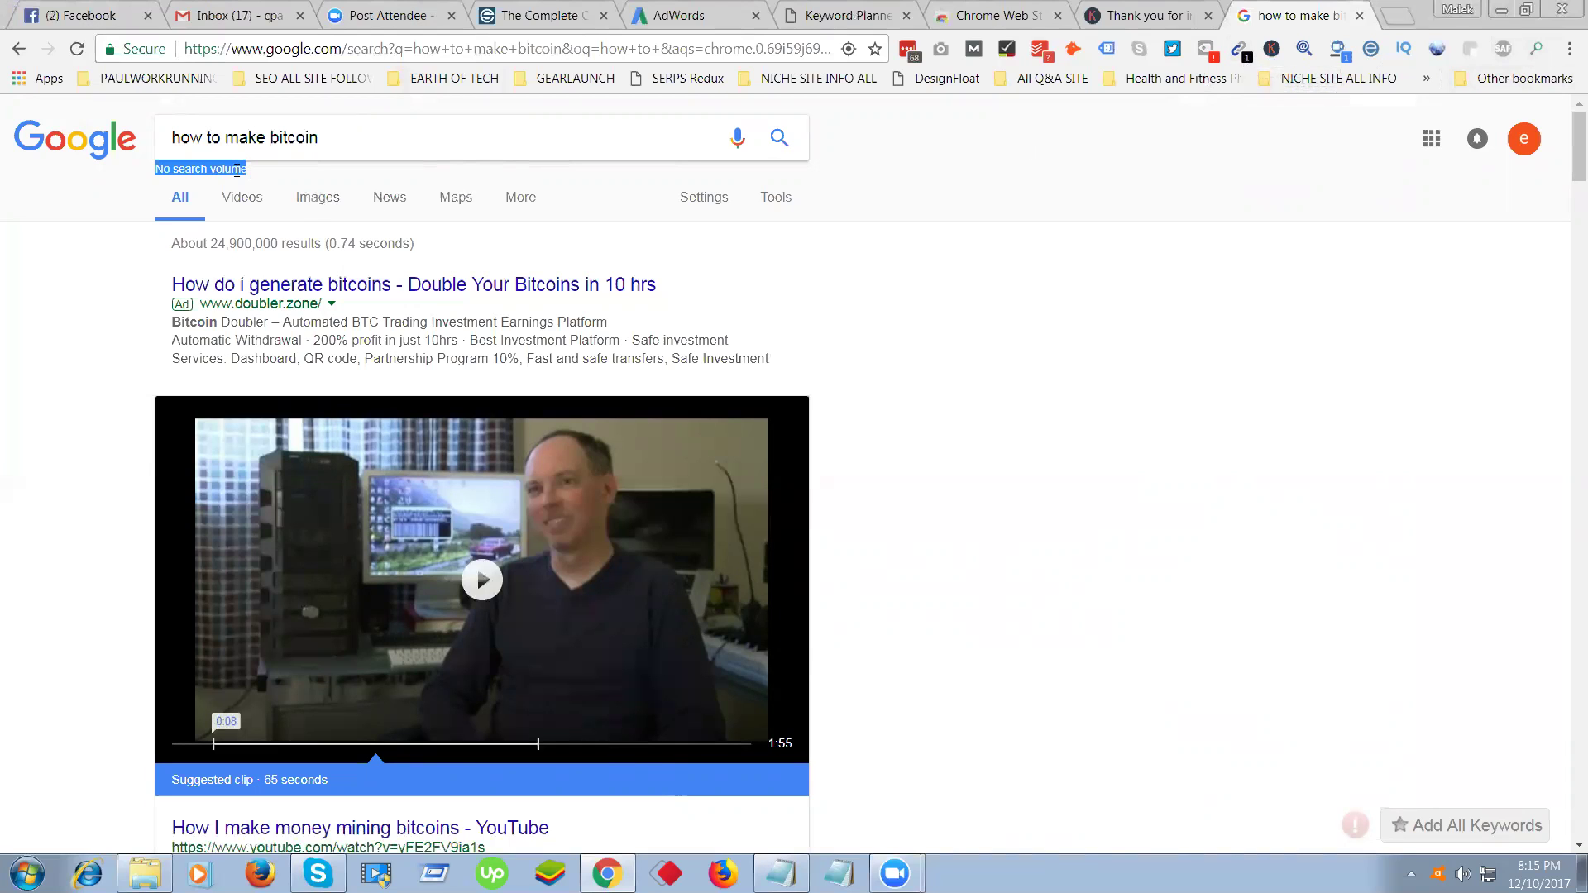
{"action": "left_click", "coordinate": [273, 180]}
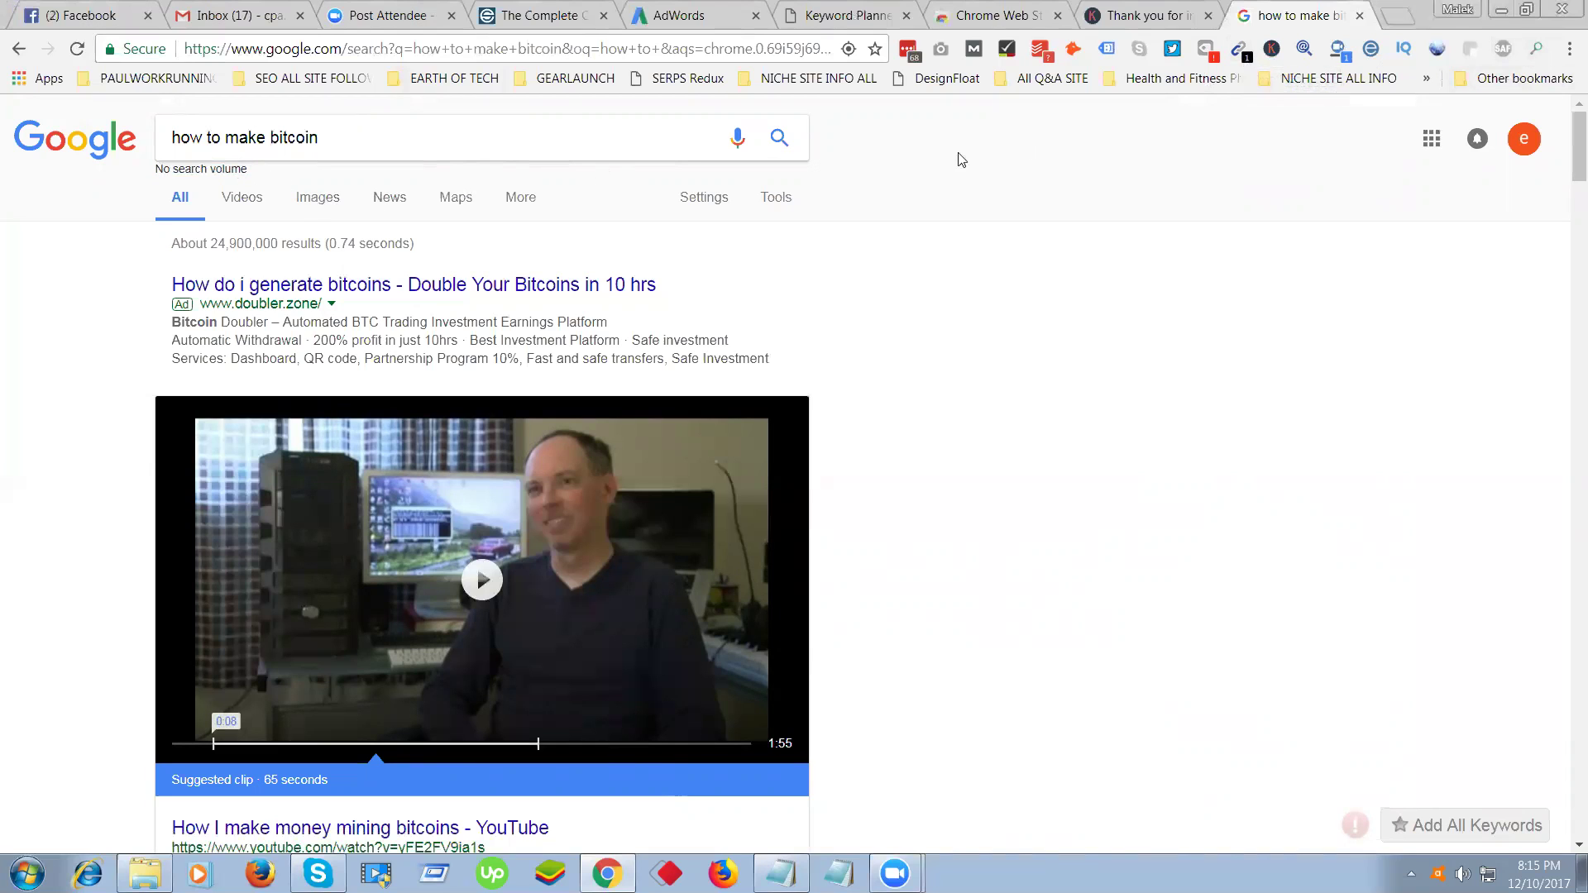
Copy the signed-in account's email address from Gmail for the Keywords Everywhere API key form.
{"action": "left_click", "coordinate": [1154, 11]}
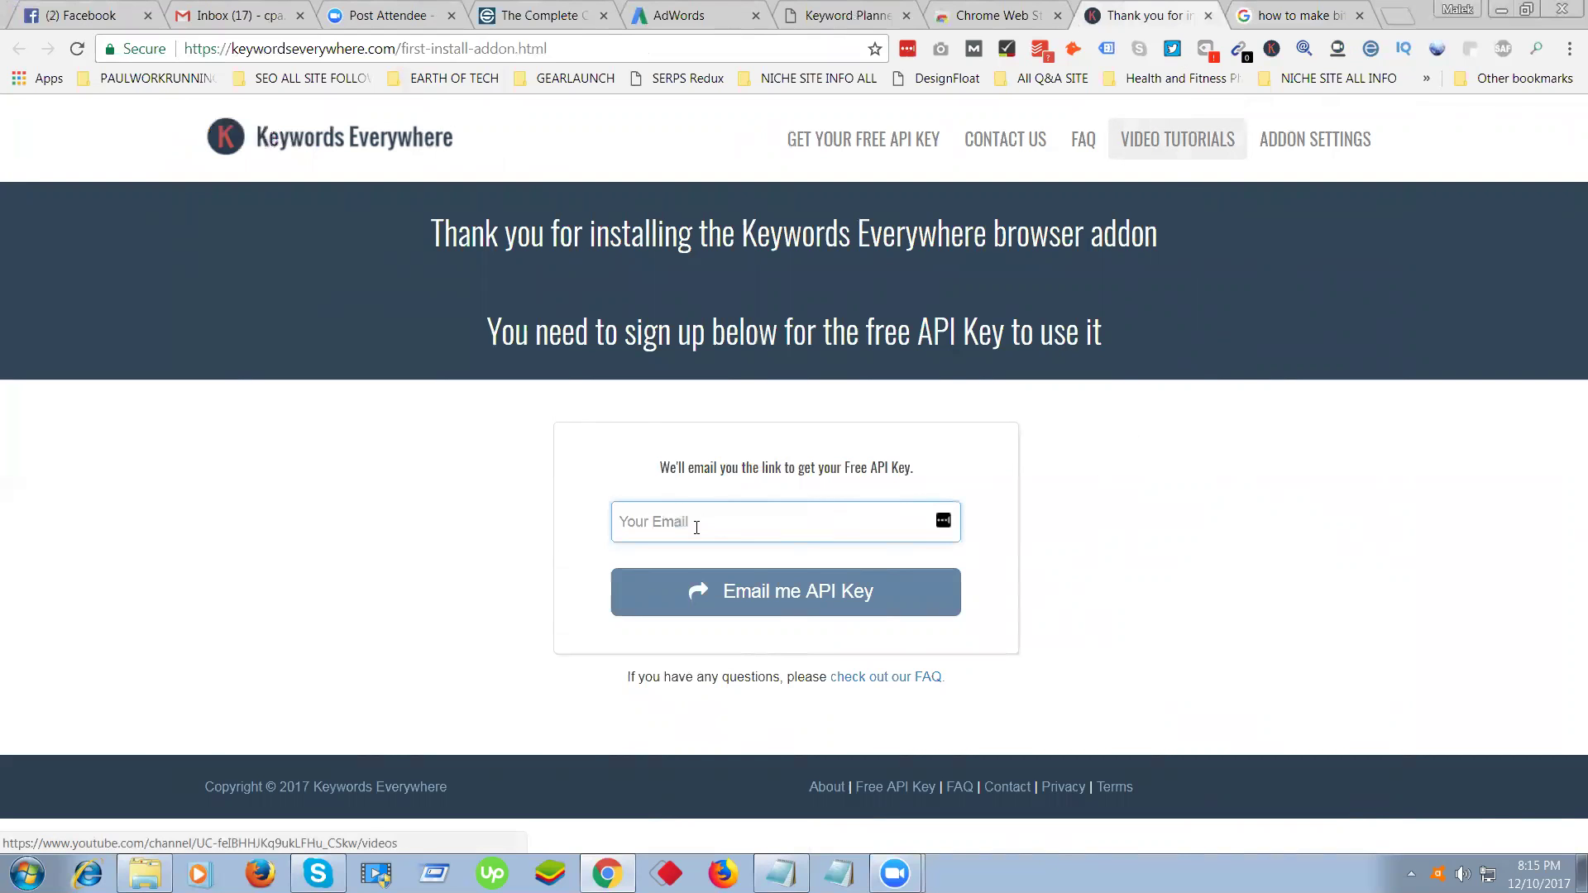
{"action": "left_click", "coordinate": [272, 10]}
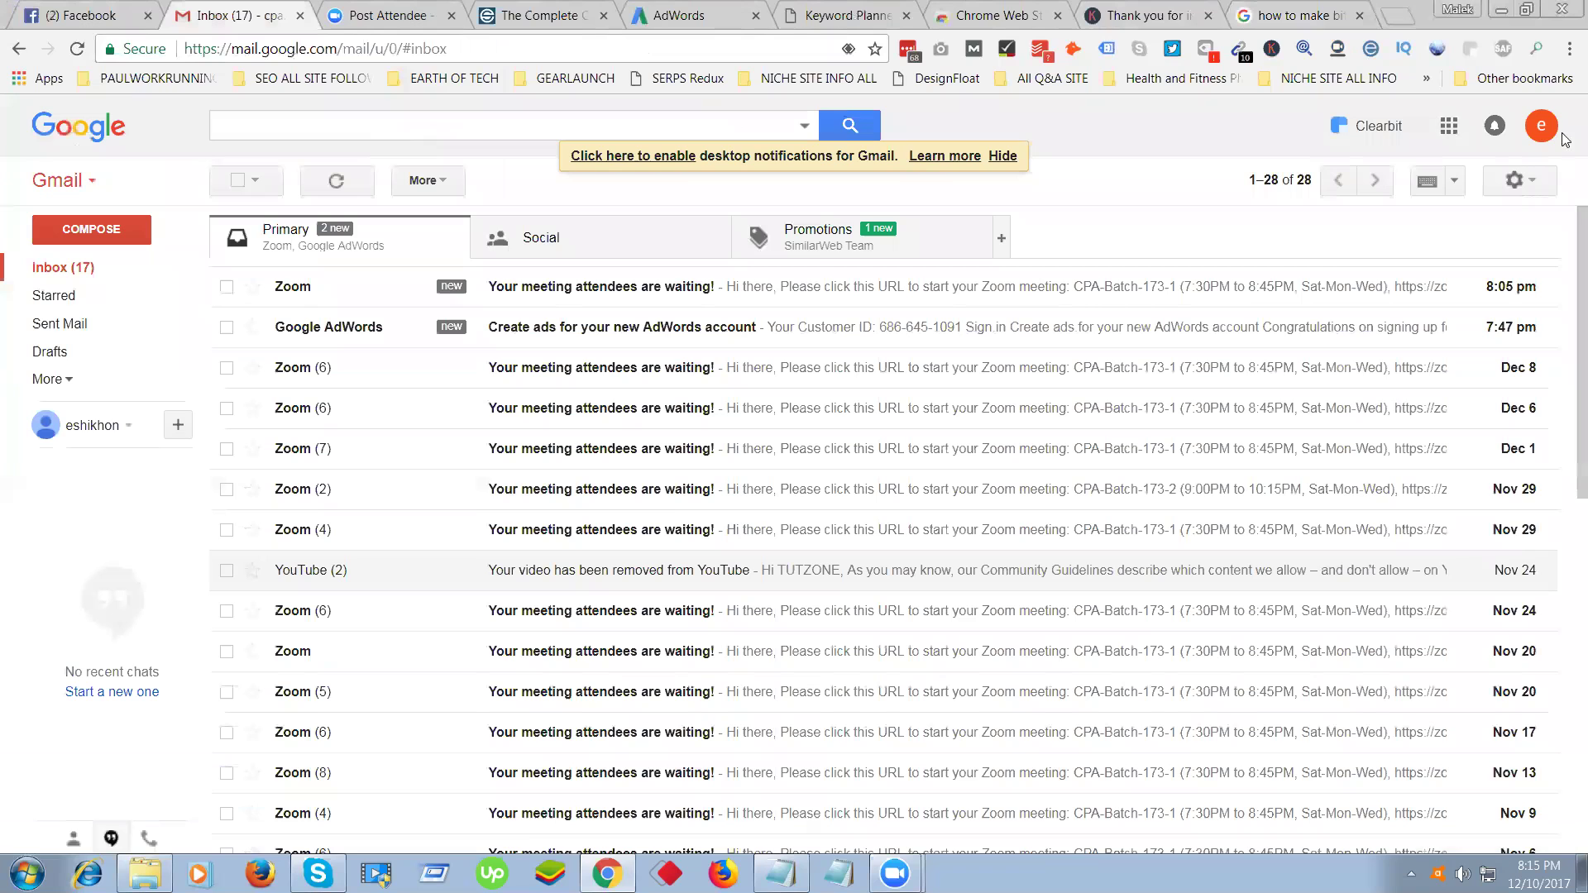
{"action": "left_click", "coordinate": [1542, 127]}
{"action": "double_click", "coordinate": [1439, 197]}
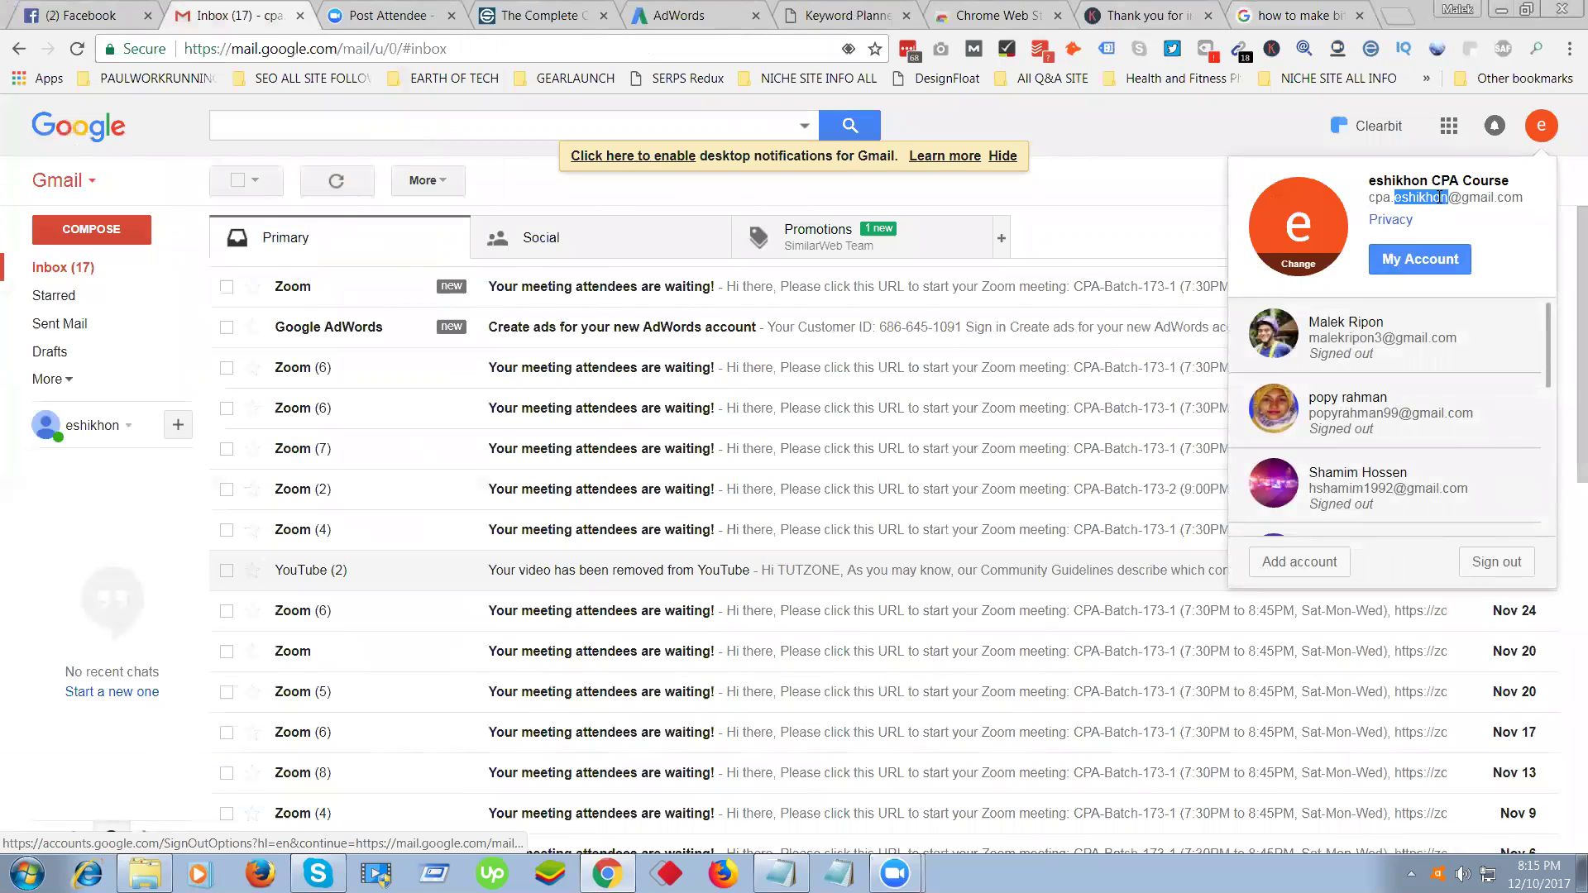
{"action": "triple_click", "coordinate": [1422, 196]}
{"action": "right_click", "coordinate": [1423, 196]}
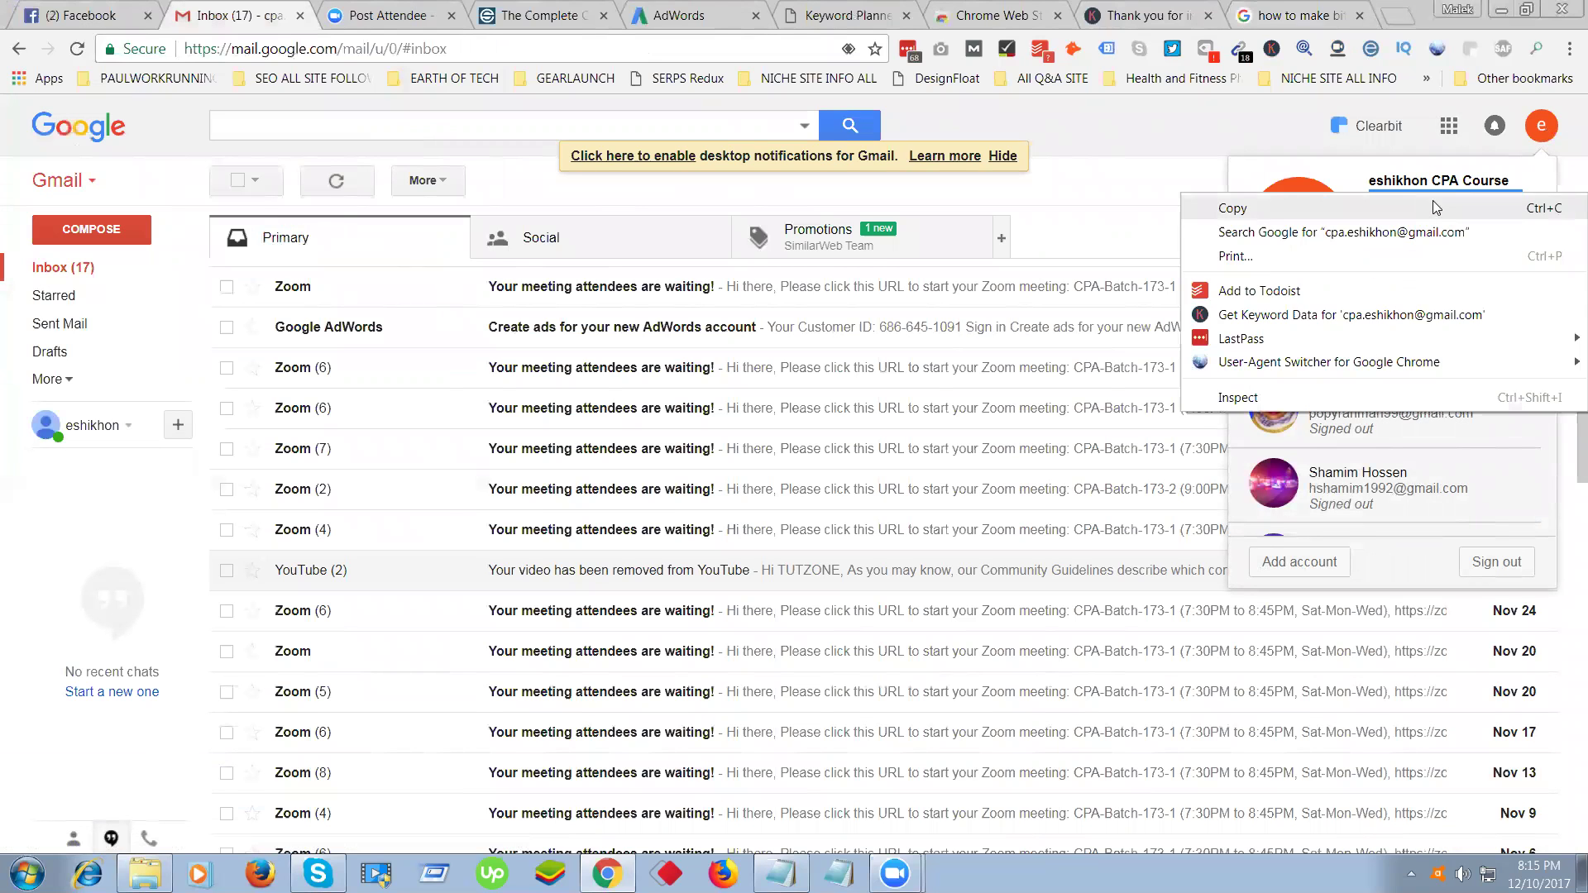
{"action": "left_click", "coordinate": [1224, 206]}
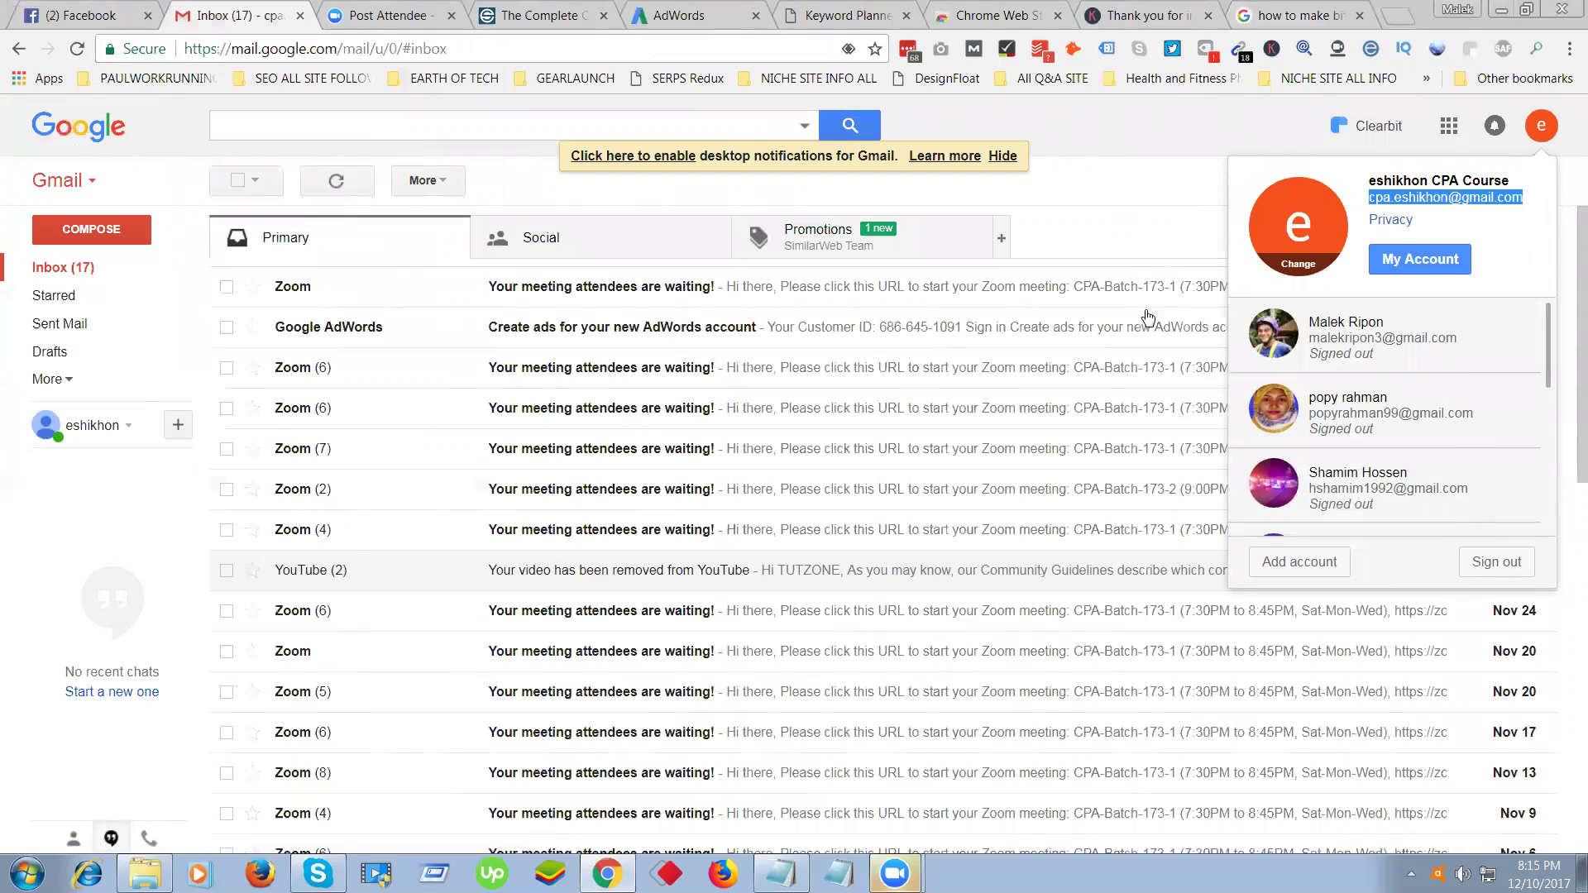
{"action": "left_click", "coordinate": [1135, 139]}
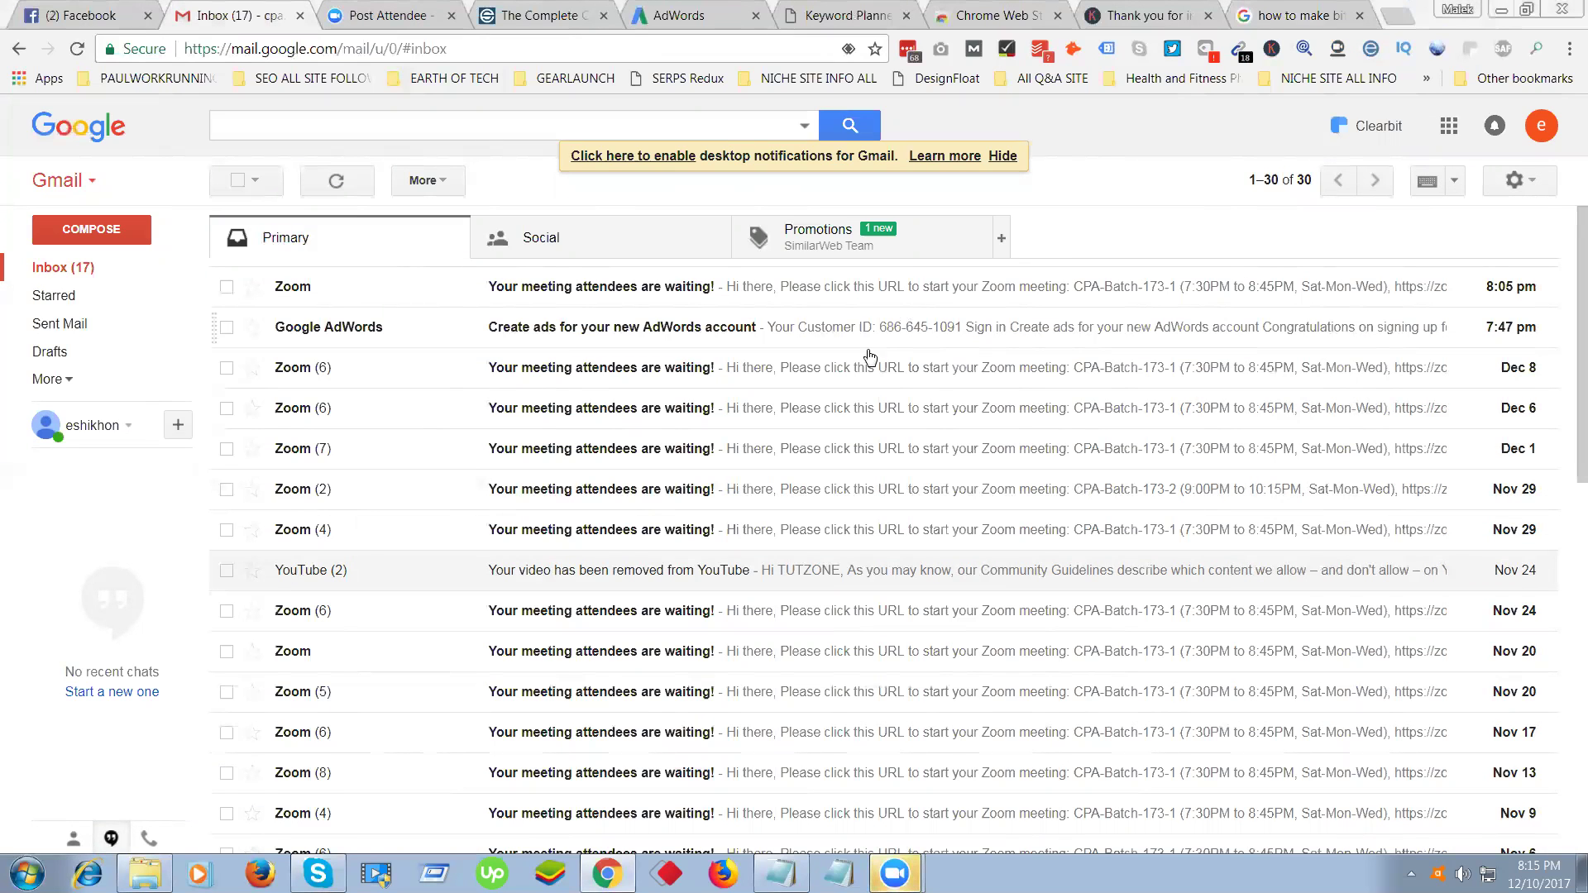
Remove the newly added Keywords Everywhere extension from Chrome and close its sign-up page.
{"action": "right_click", "coordinate": [1272, 57]}
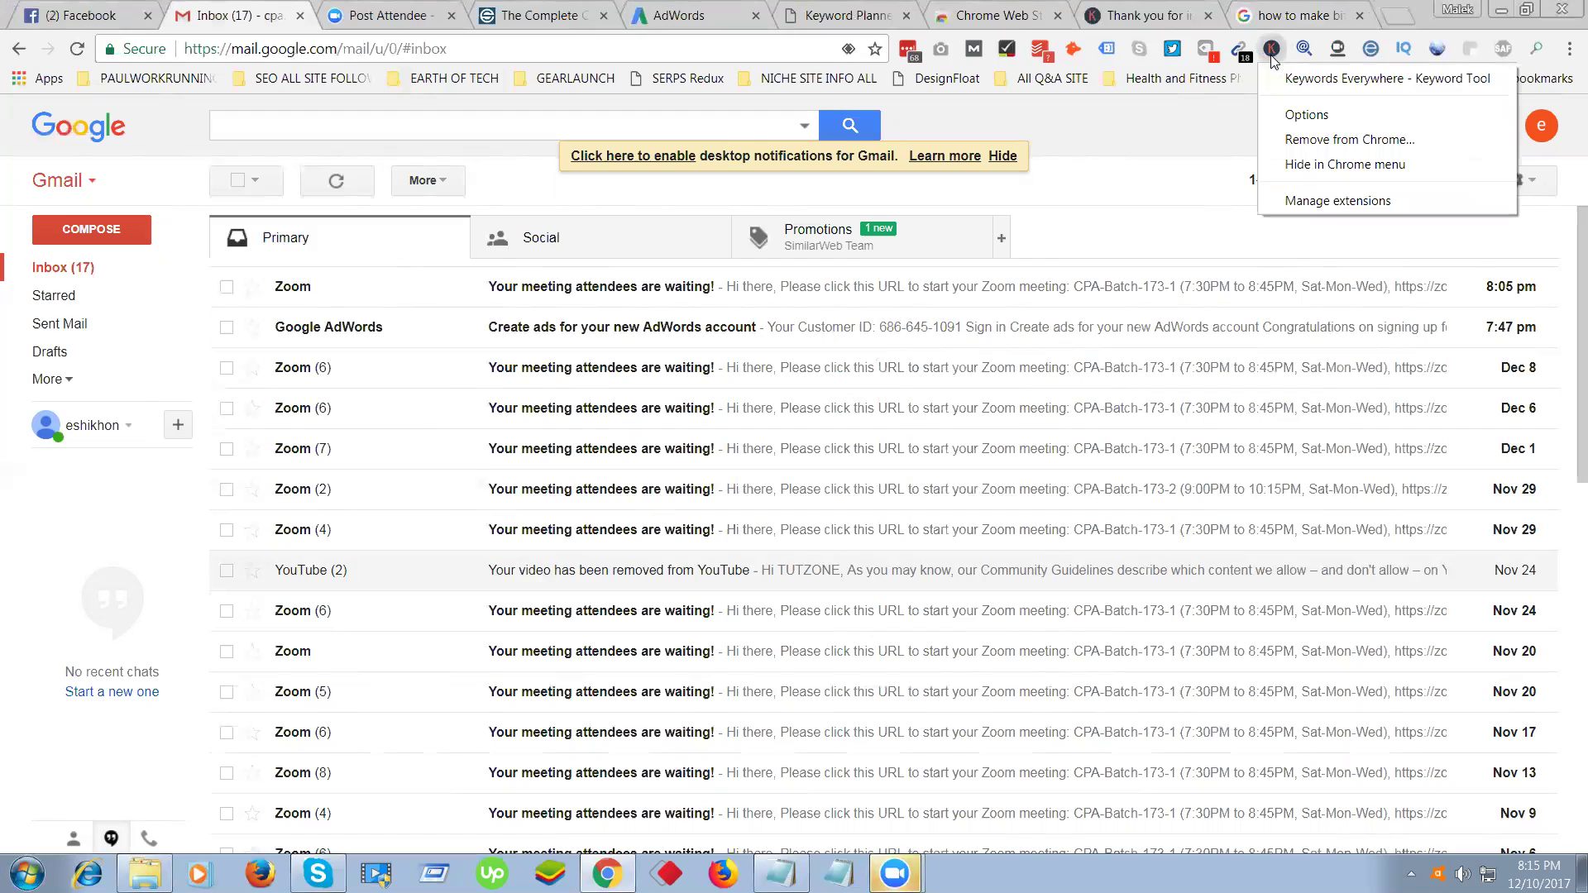
{"action": "left_click", "coordinate": [1315, 137]}
{"action": "left_click", "coordinate": [821, 208]}
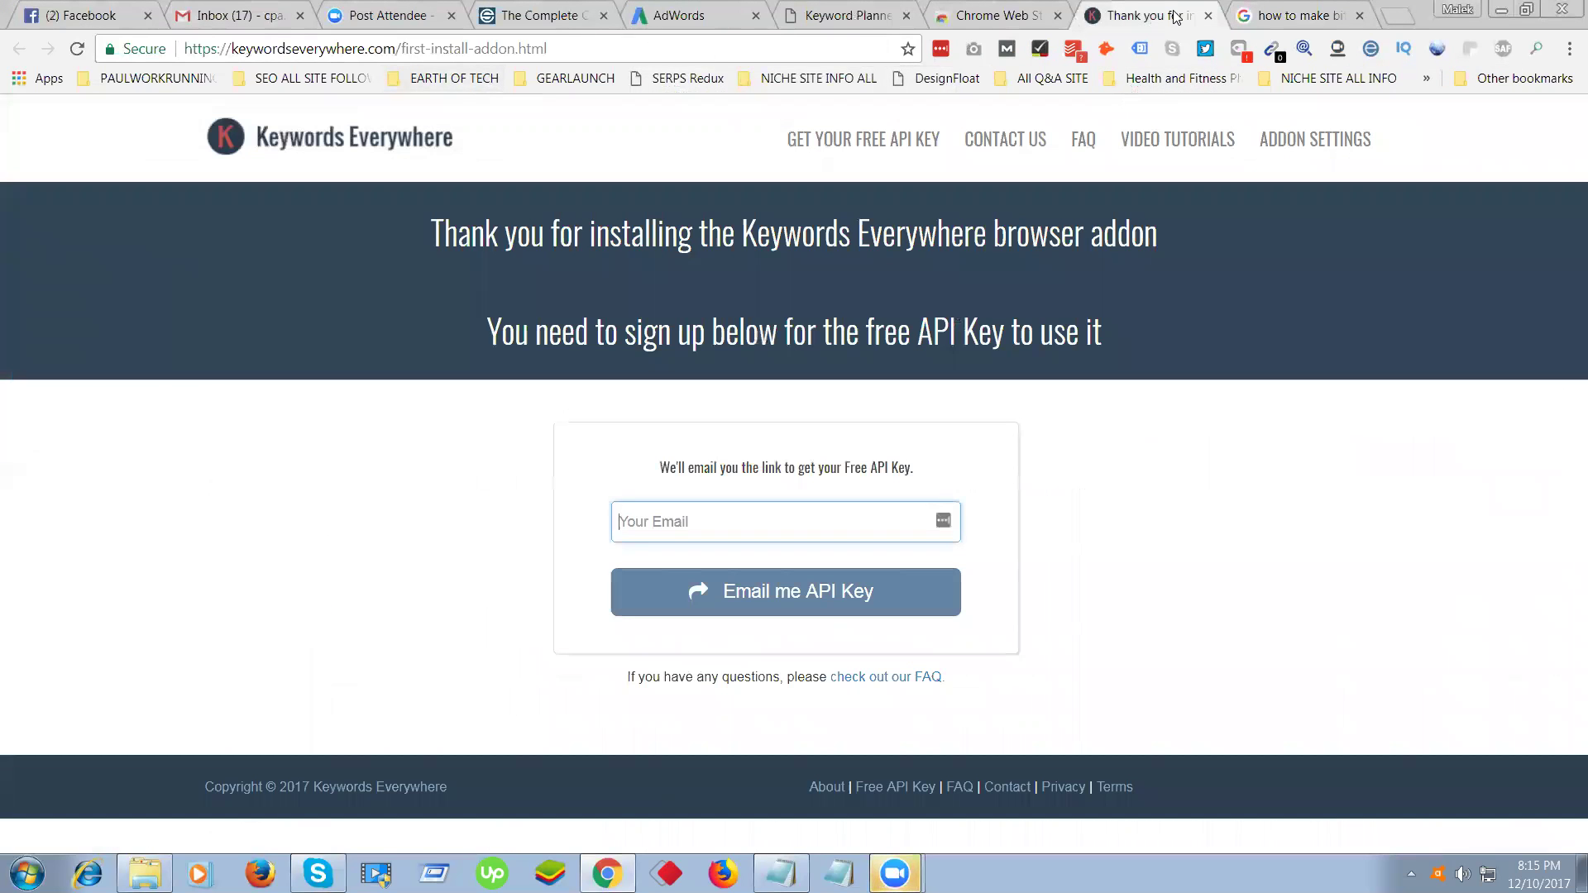
{"action": "left_click", "coordinate": [1209, 15]}
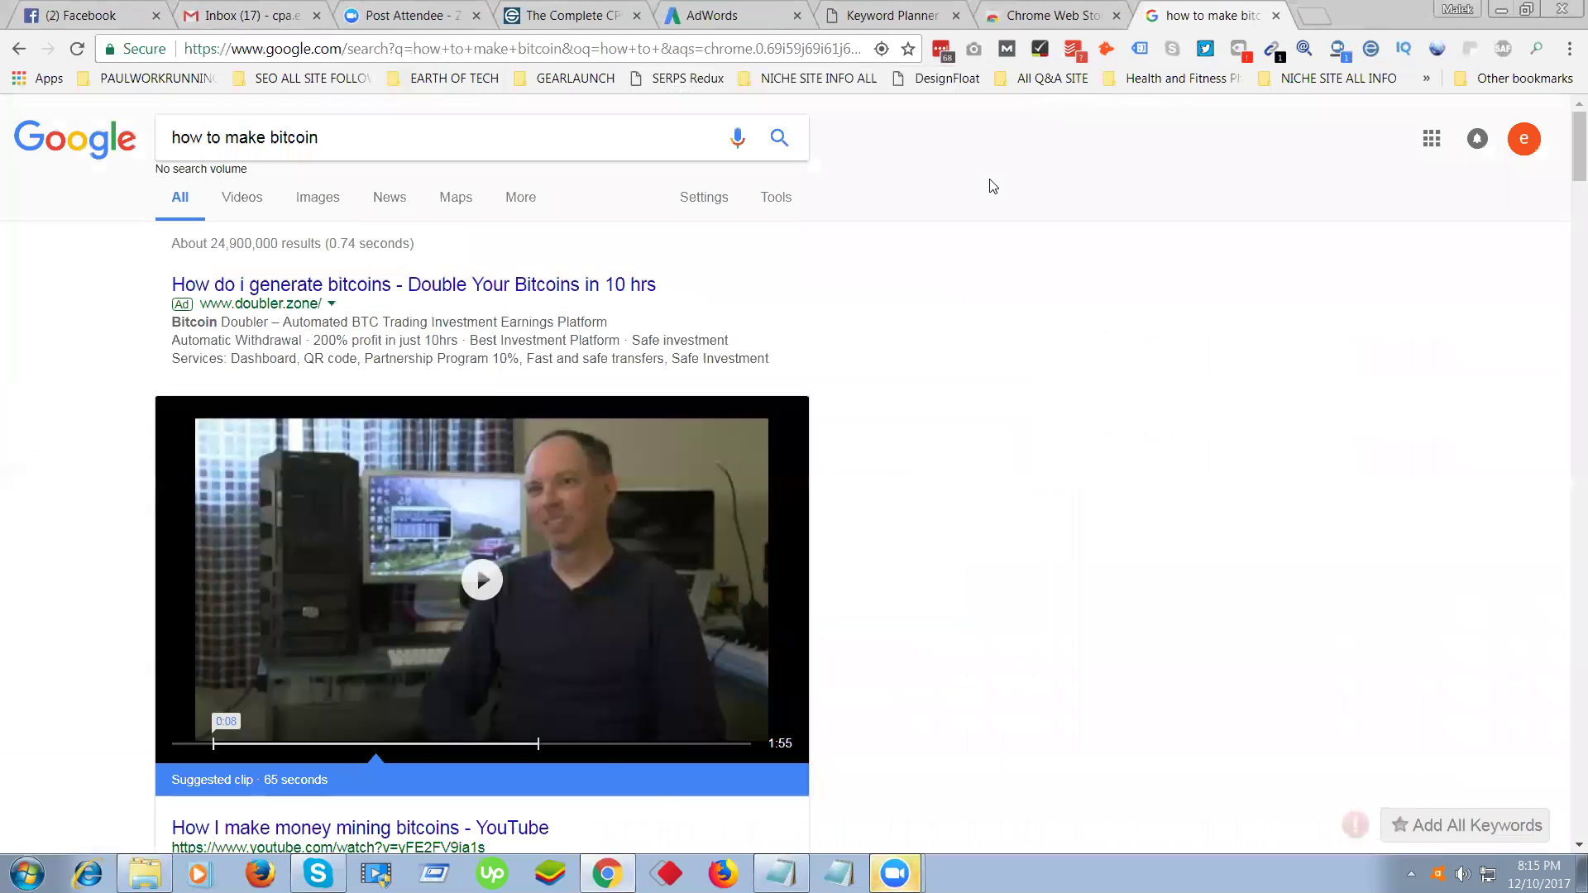
Examine the Volume (US) column in Keyword Planner's keyword ideas, especially for "craigslist san diego rooms".
{"action": "left_click", "coordinate": [891, 15]}
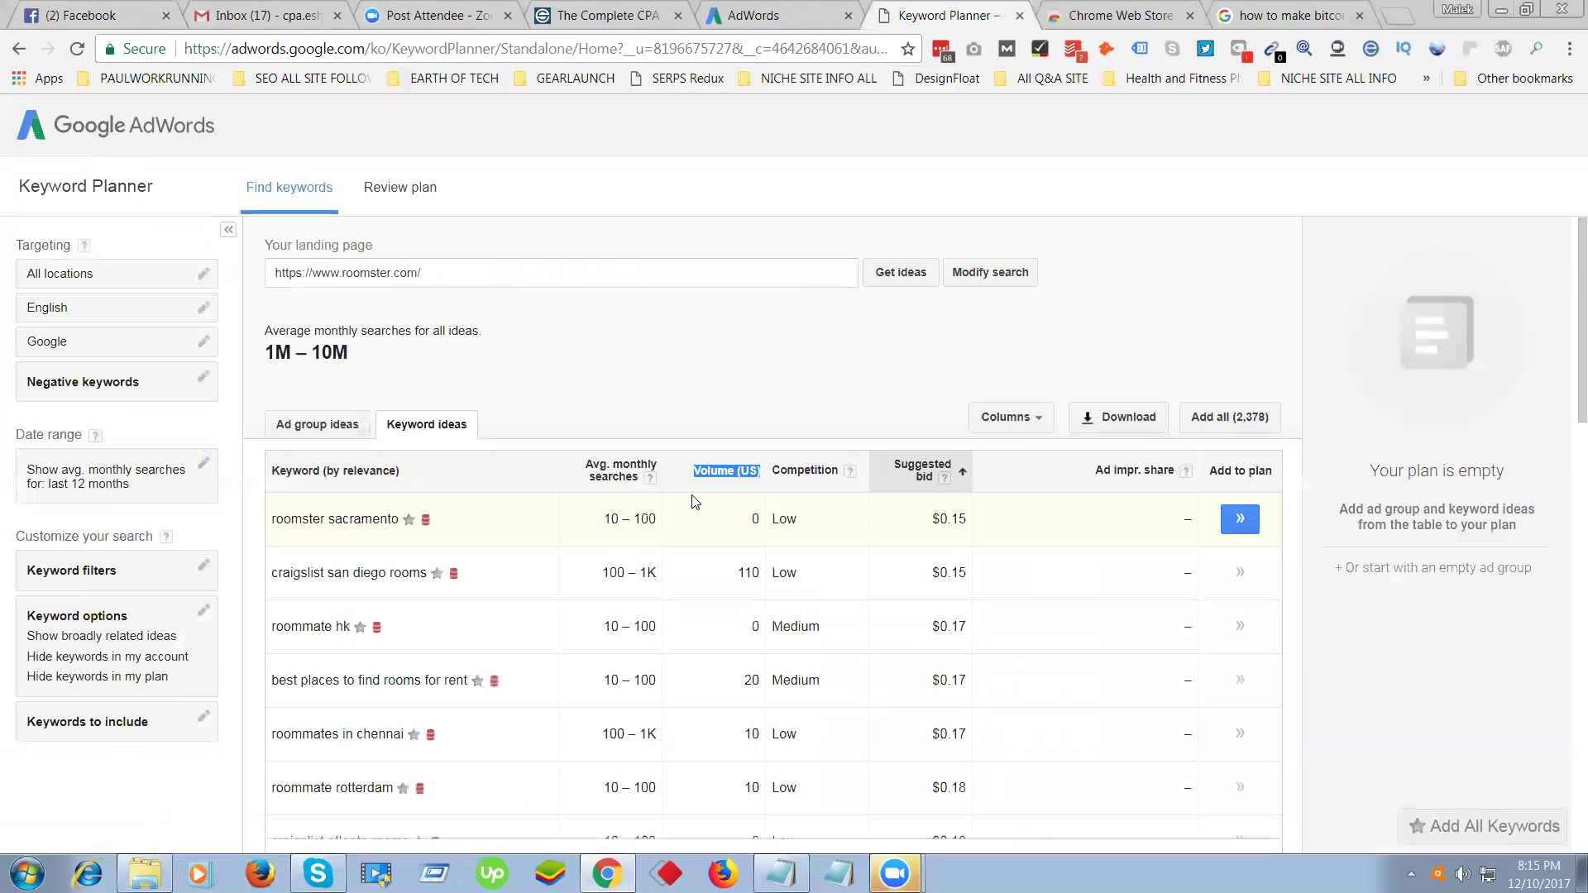
{"action": "scroll", "coordinate": [360, 300], "scroll_direction": "down", "scroll_amount": 3}
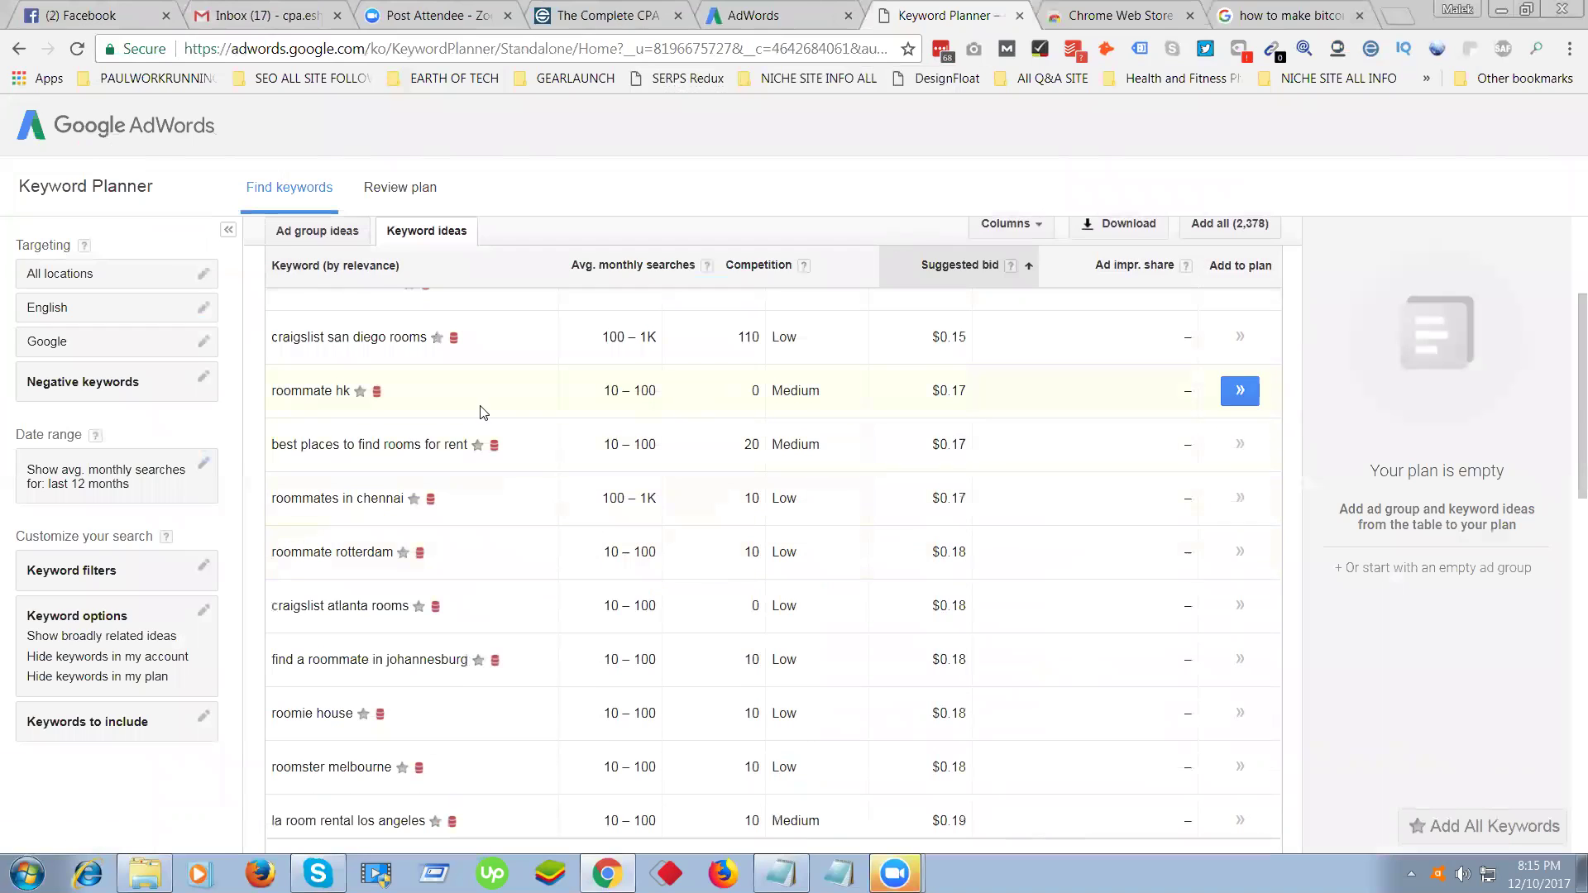
{"action": "scroll", "coordinate": [718, 356], "scroll_direction": "up", "scroll_amount": 2}
{"action": "scroll", "coordinate": [721, 355], "scroll_direction": "up", "scroll_amount": 1}
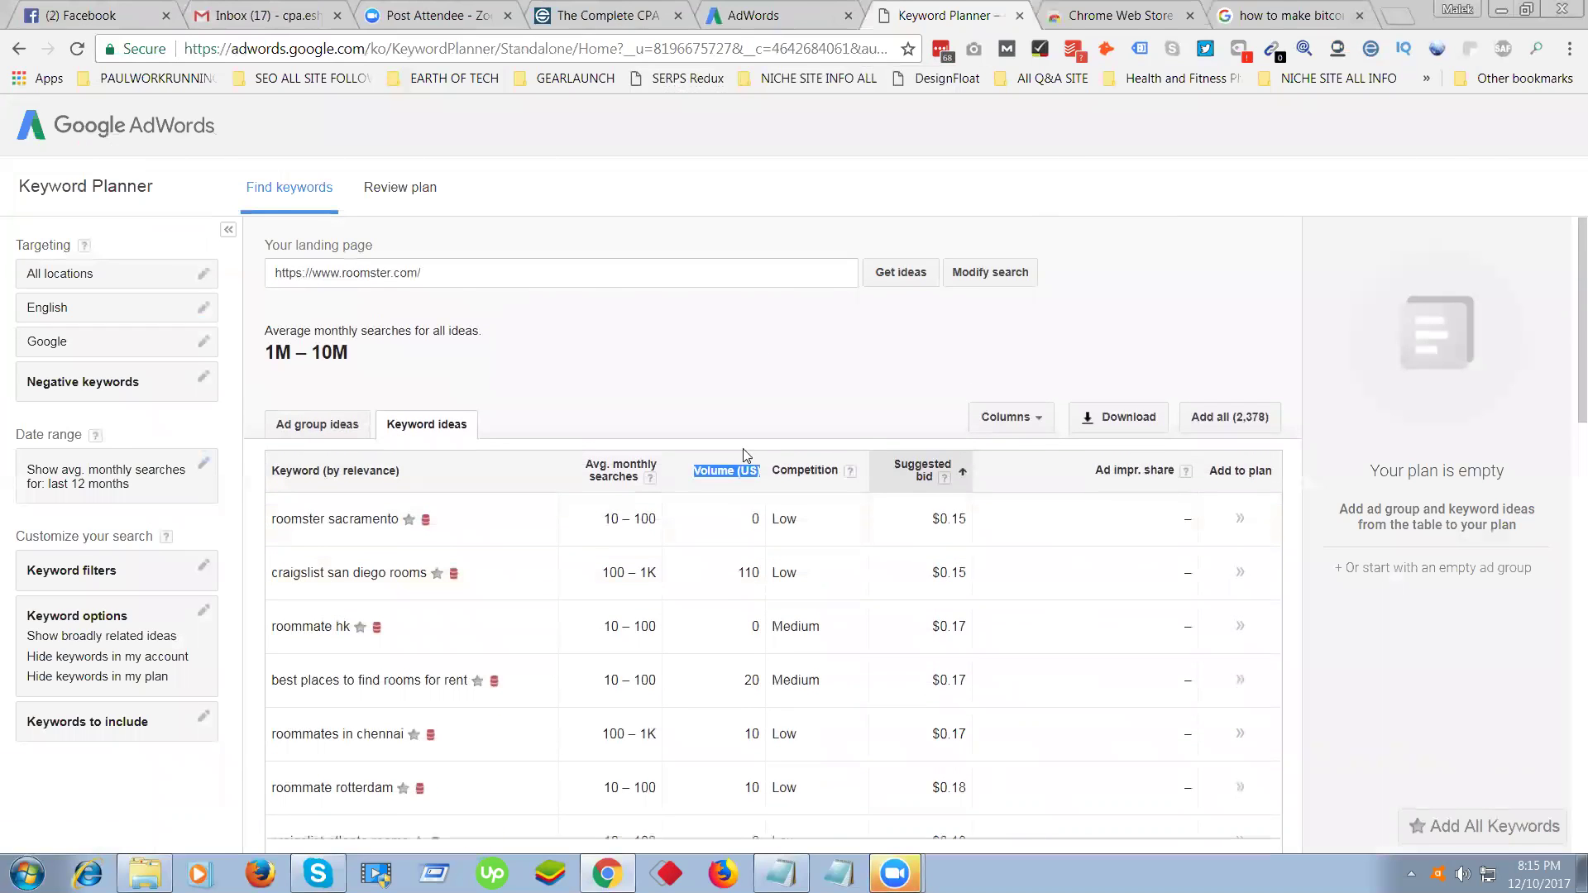
{"action": "left_click", "coordinate": [703, 473]}
{"action": "left_click_drag", "start_coordinate": [694, 467], "coordinate": [769, 468]}
{"action": "left_click_drag", "start_coordinate": [761, 574], "coordinate": [740, 575]}
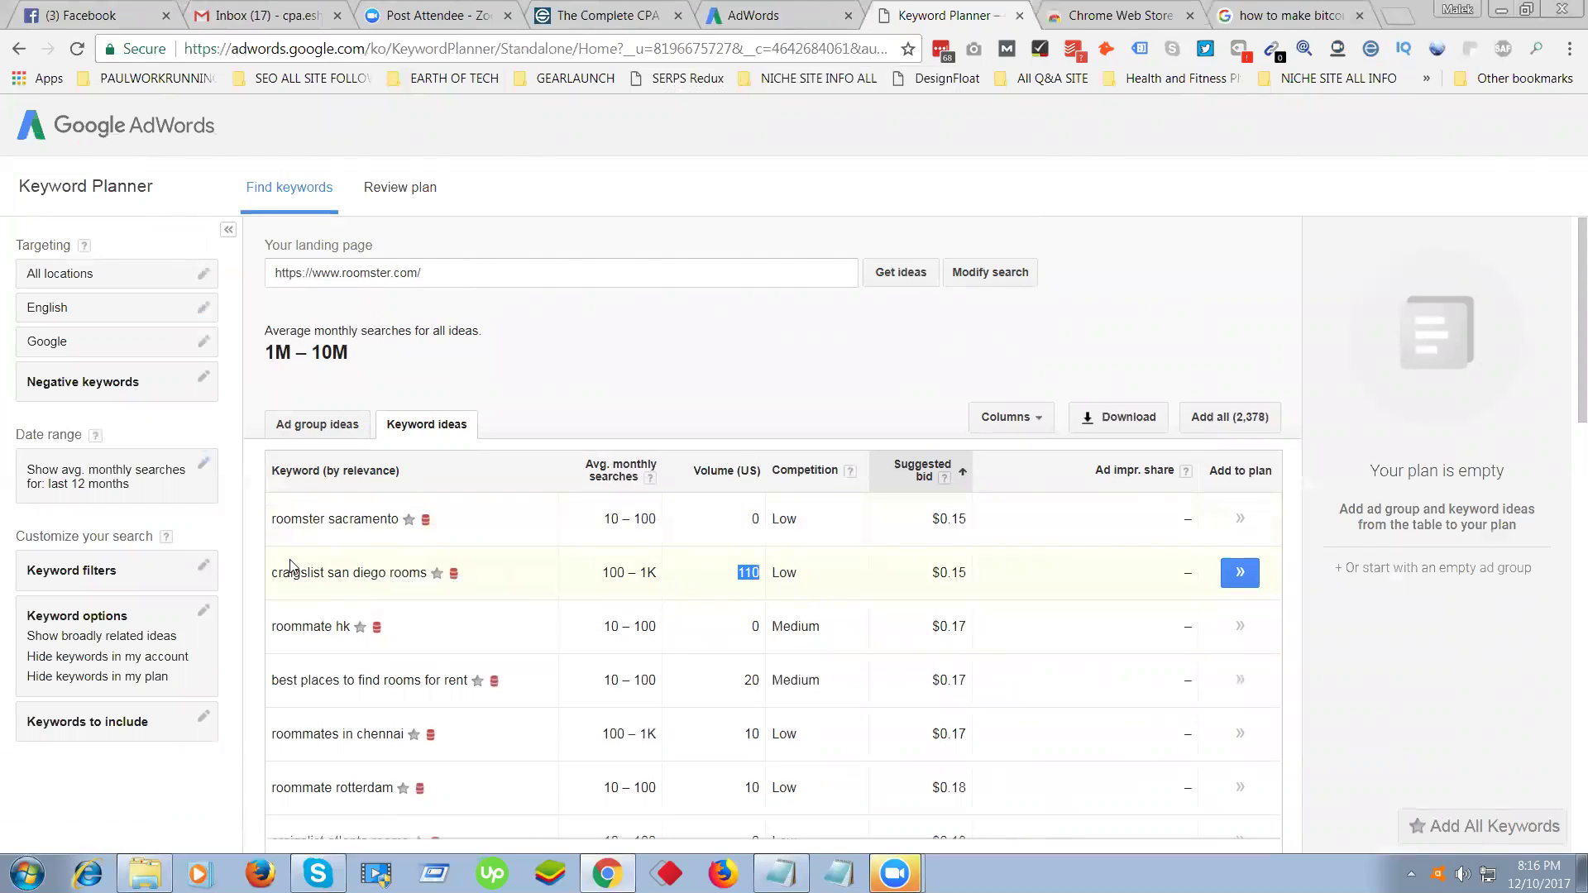
{"action": "left_click_drag", "start_coordinate": [272, 577], "coordinate": [428, 575]}
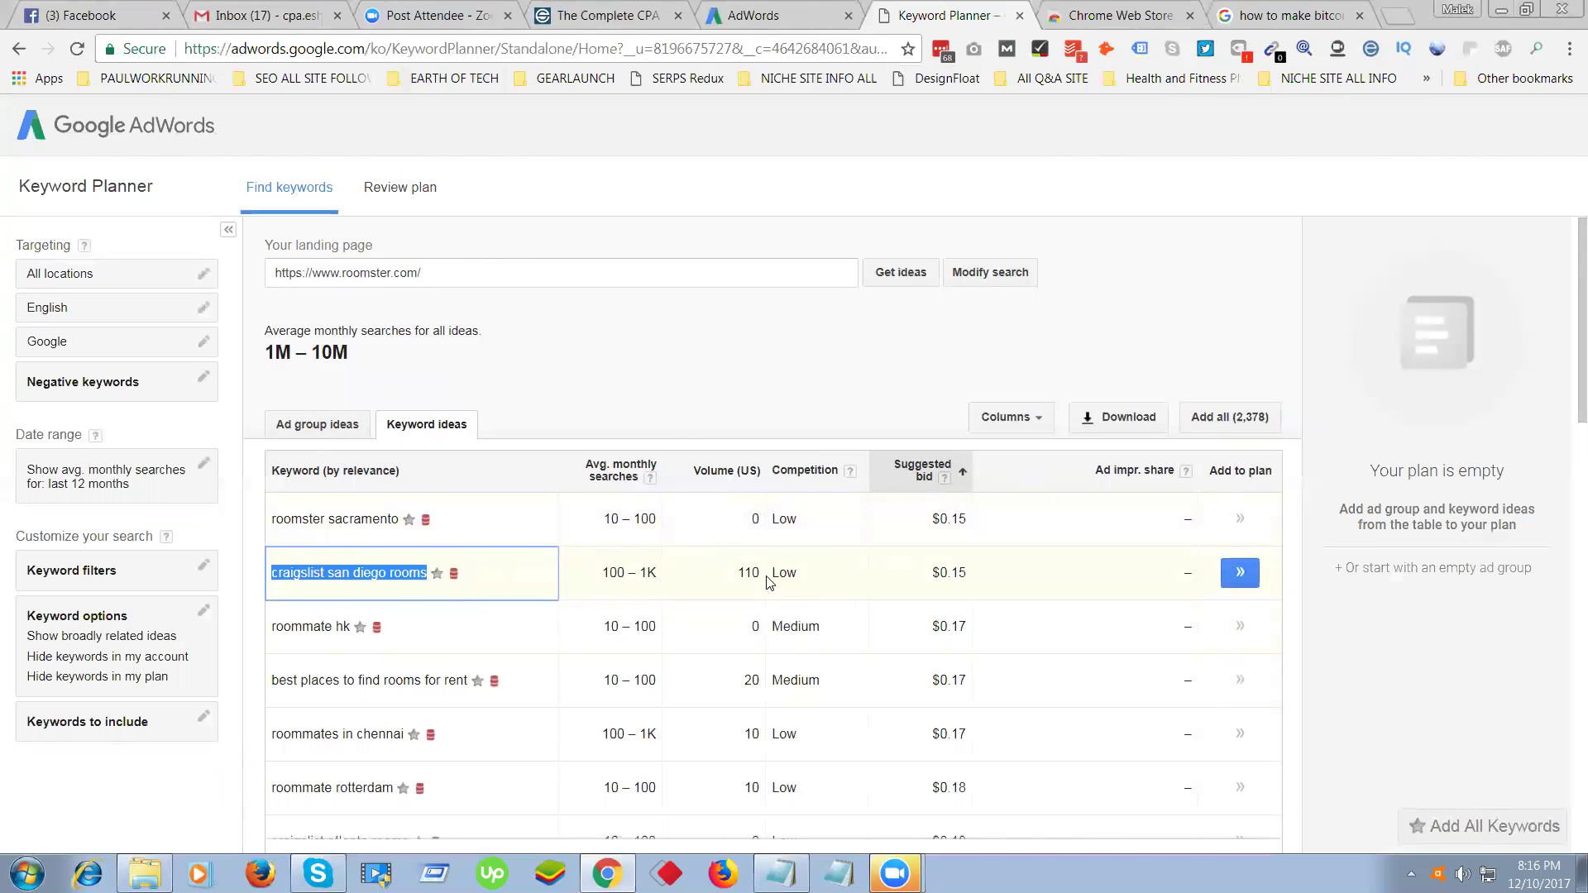
{"action": "double_click", "coordinate": [742, 575]}
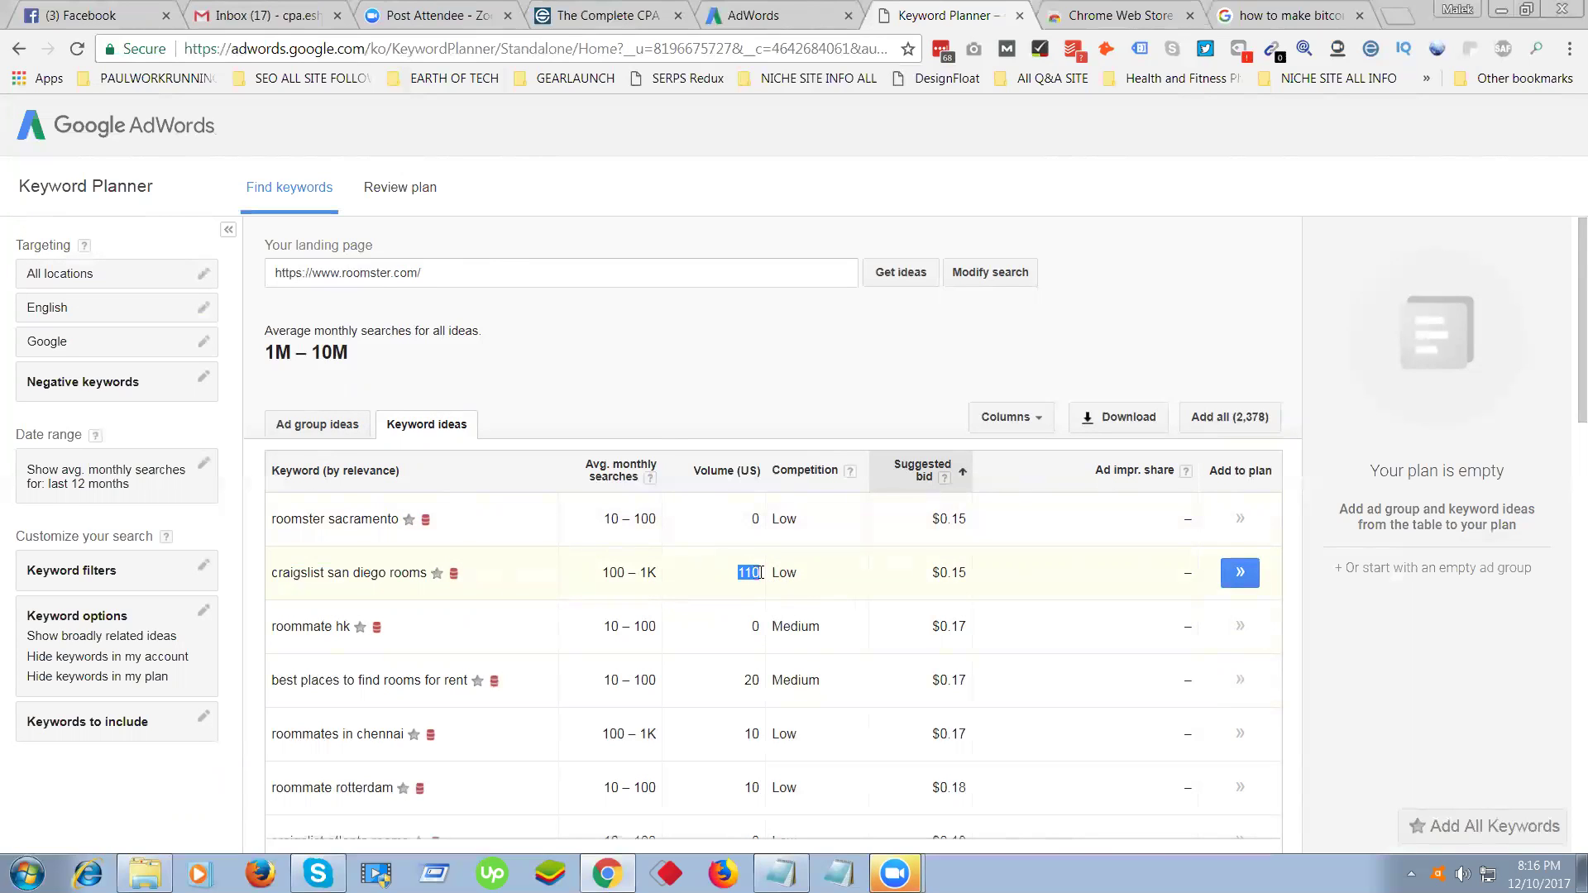
{"action": "left_click", "coordinate": [760, 573]}
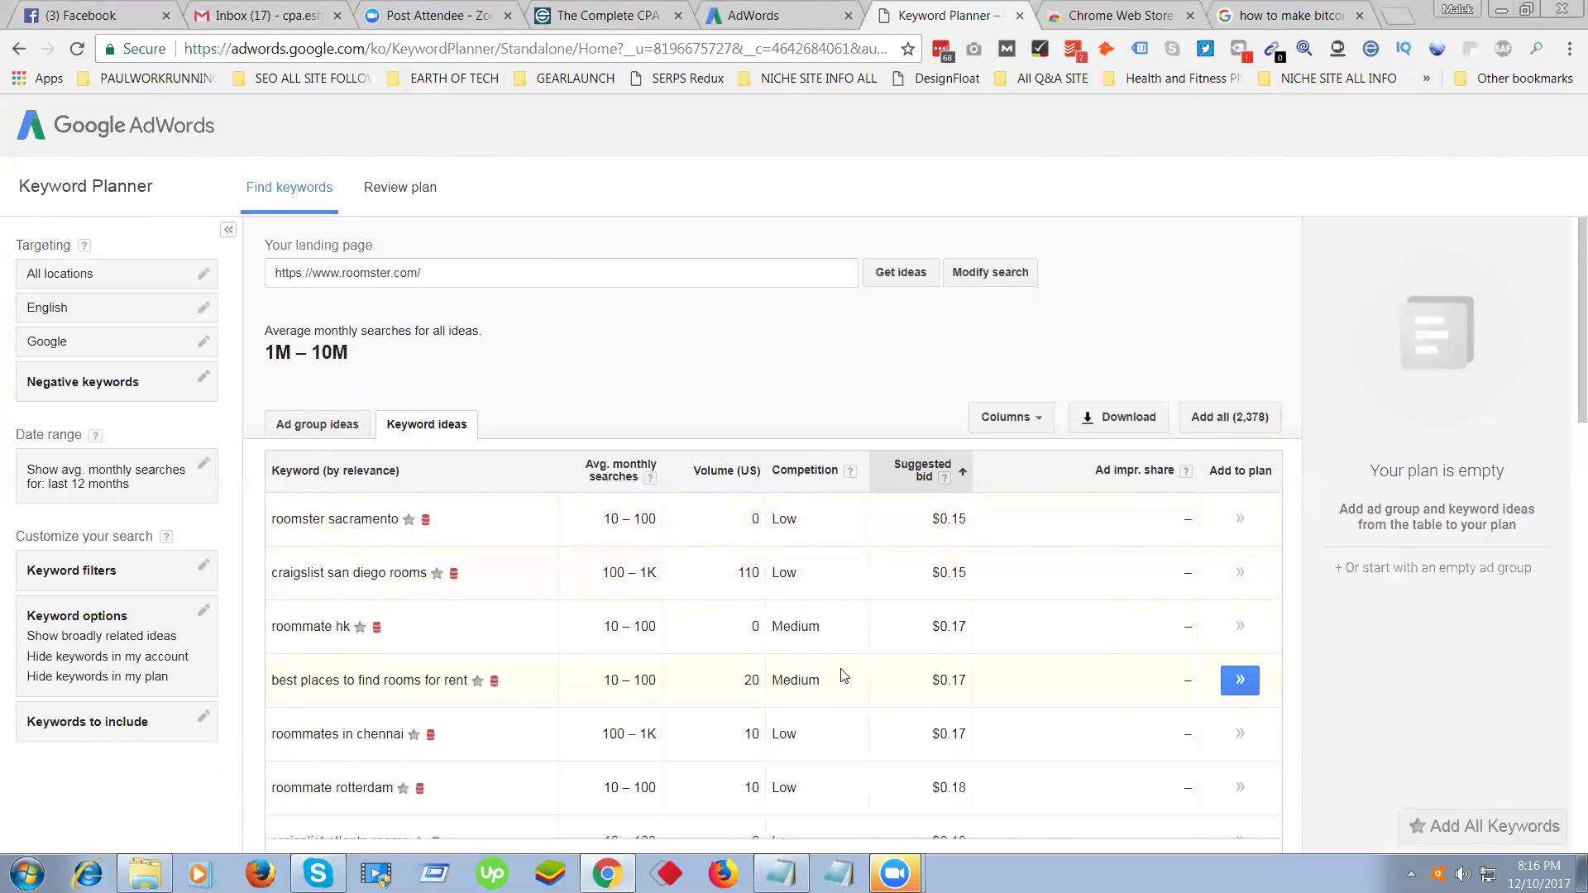
Close the Chrome Web Store search results and return to the Google search for "how to make bitcoin".
{"action": "left_click", "coordinate": [1114, 17]}
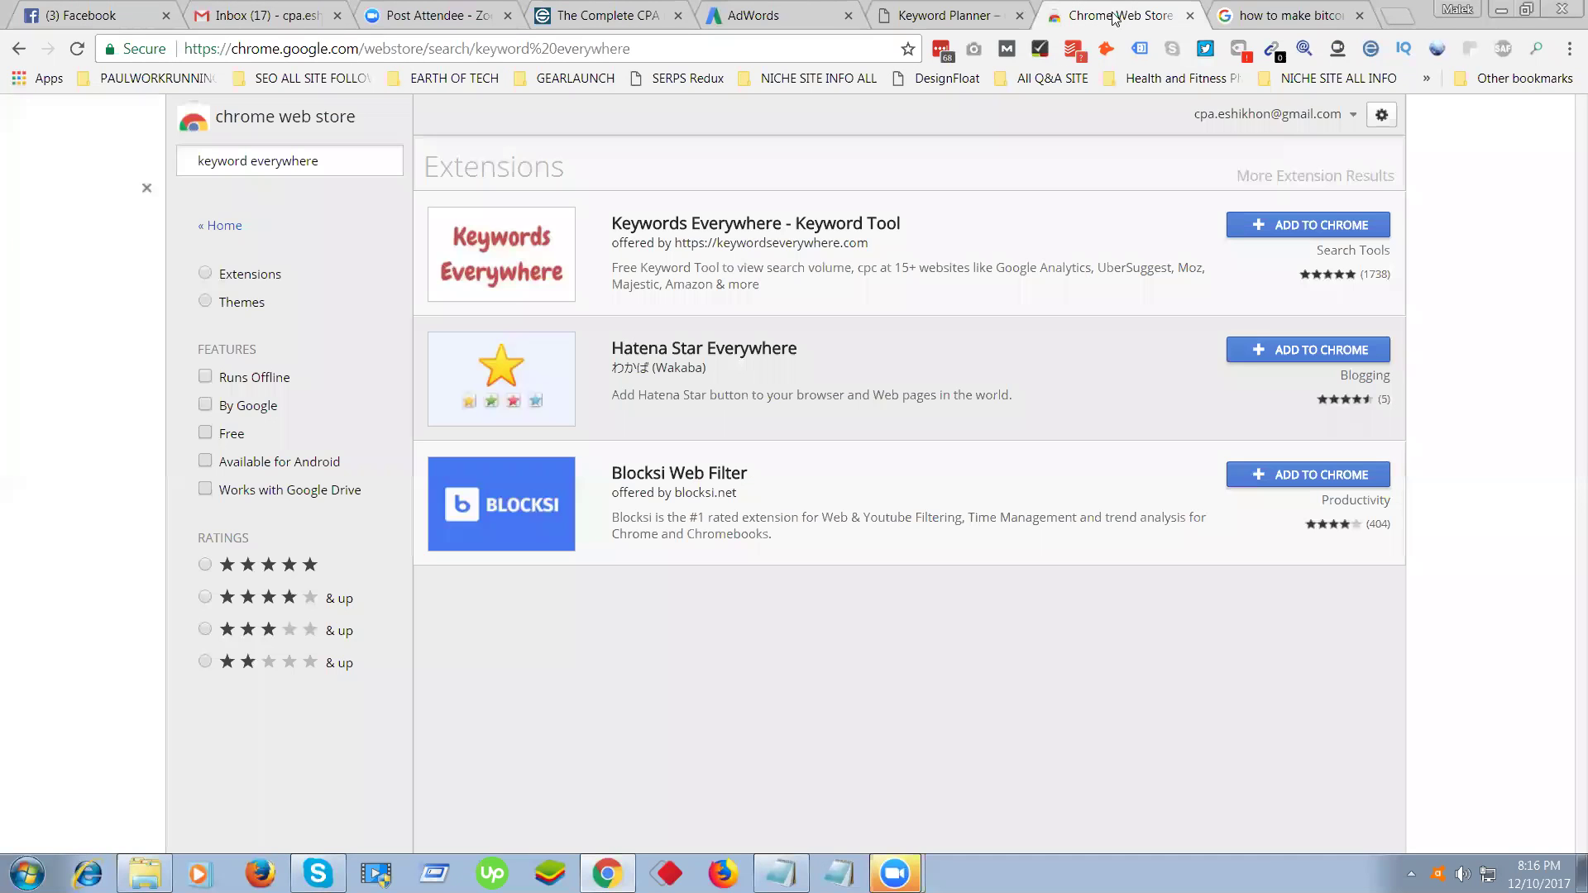
{"action": "left_click", "coordinate": [1190, 16]}
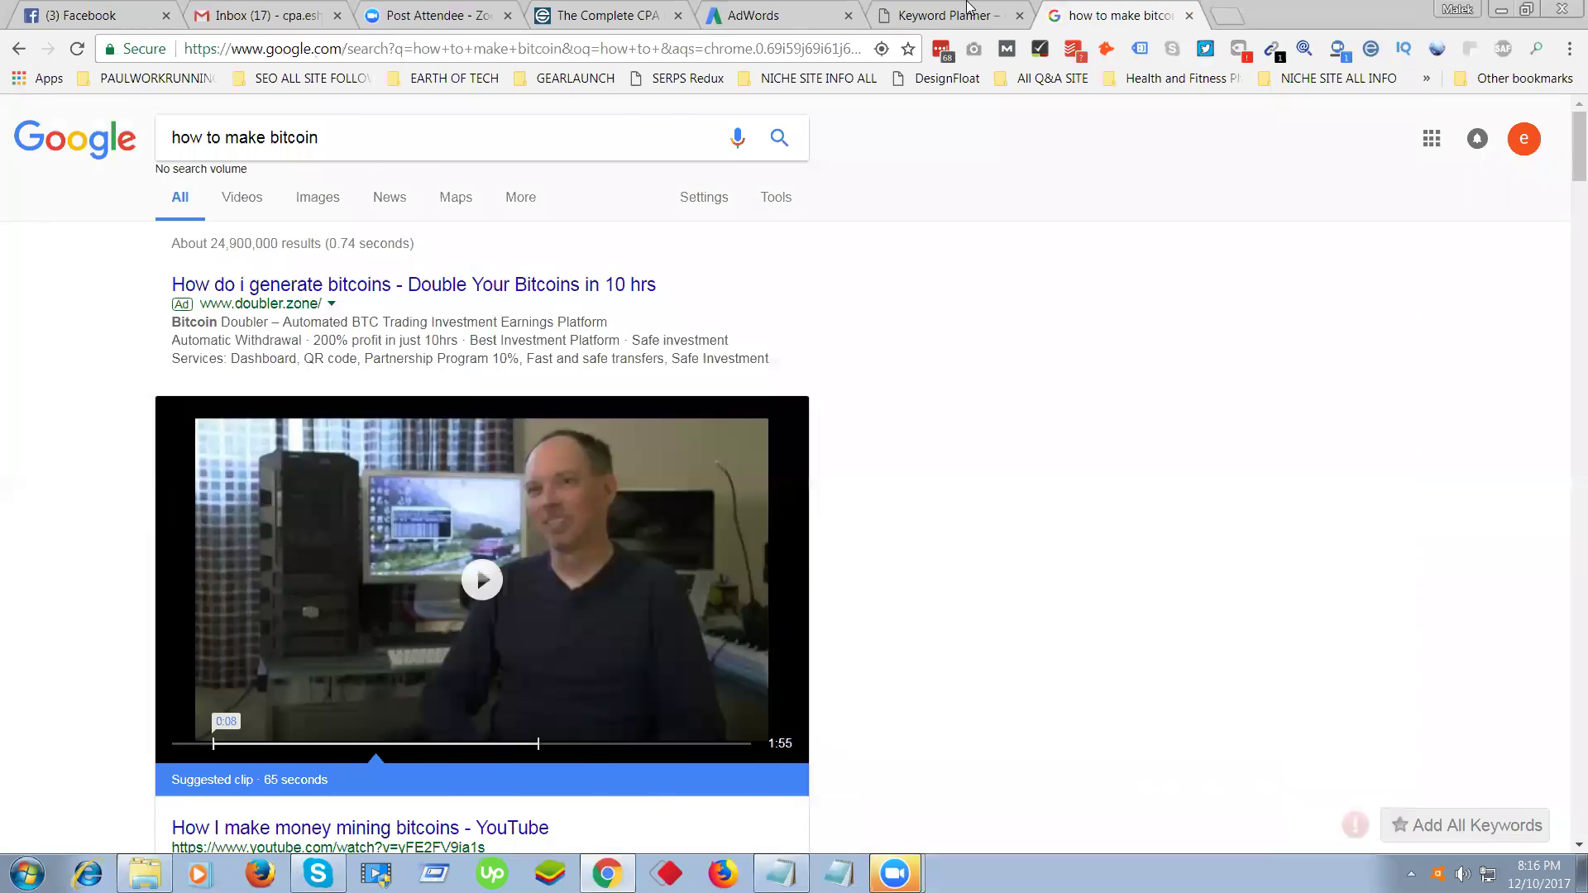
{"action": "key", "text": "ctrl+shift+Tab"}
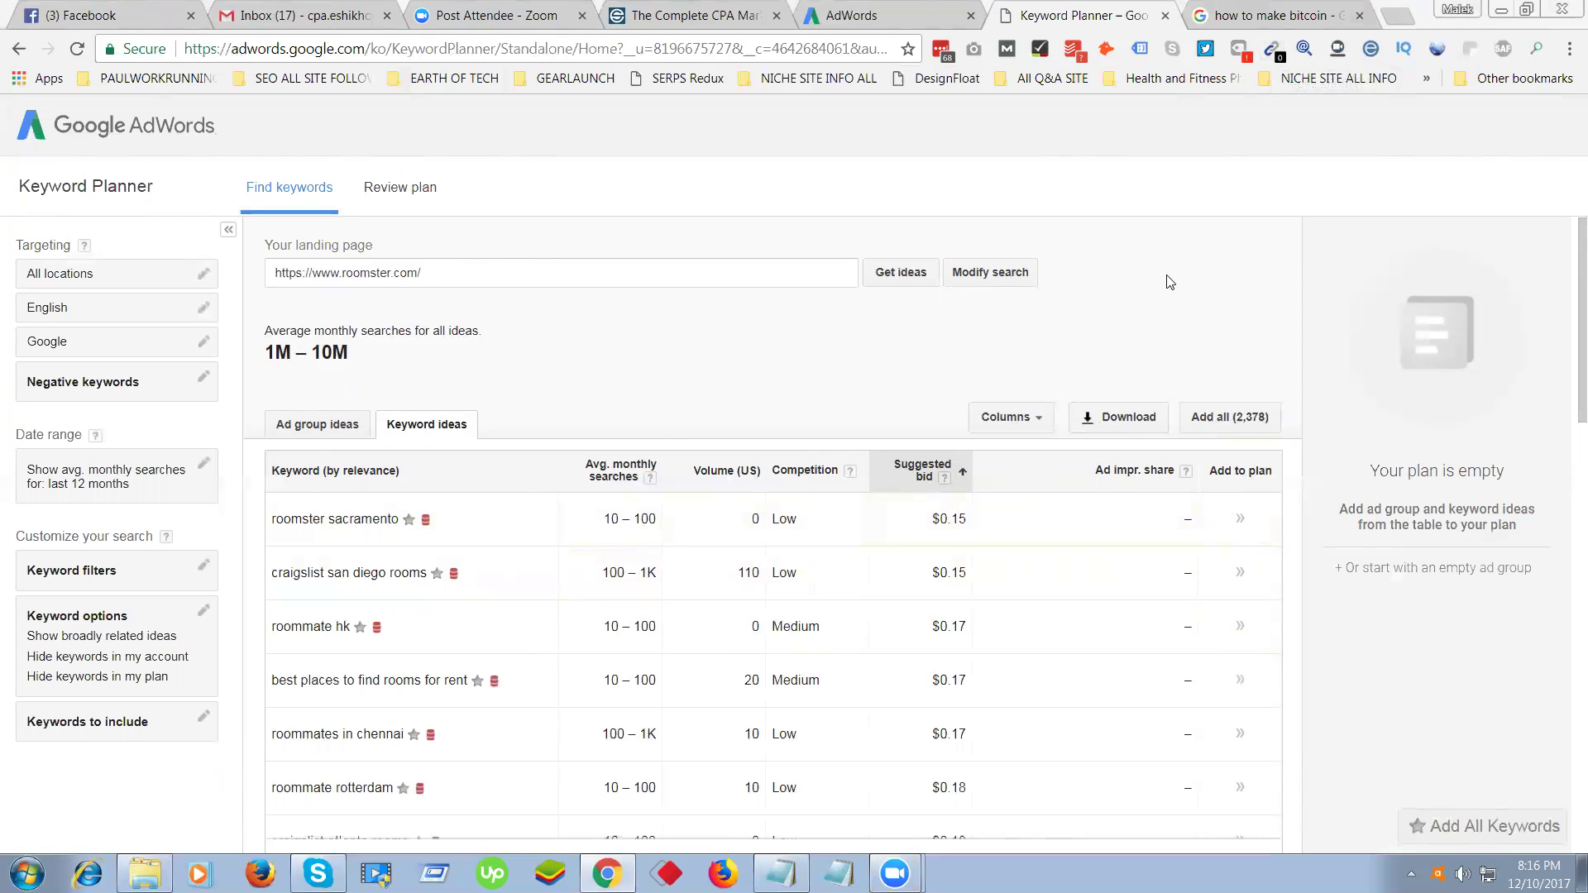
{"action": "key", "text": "ctrl+Tab"}
{"action": "left_click", "coordinate": [868, 15]}
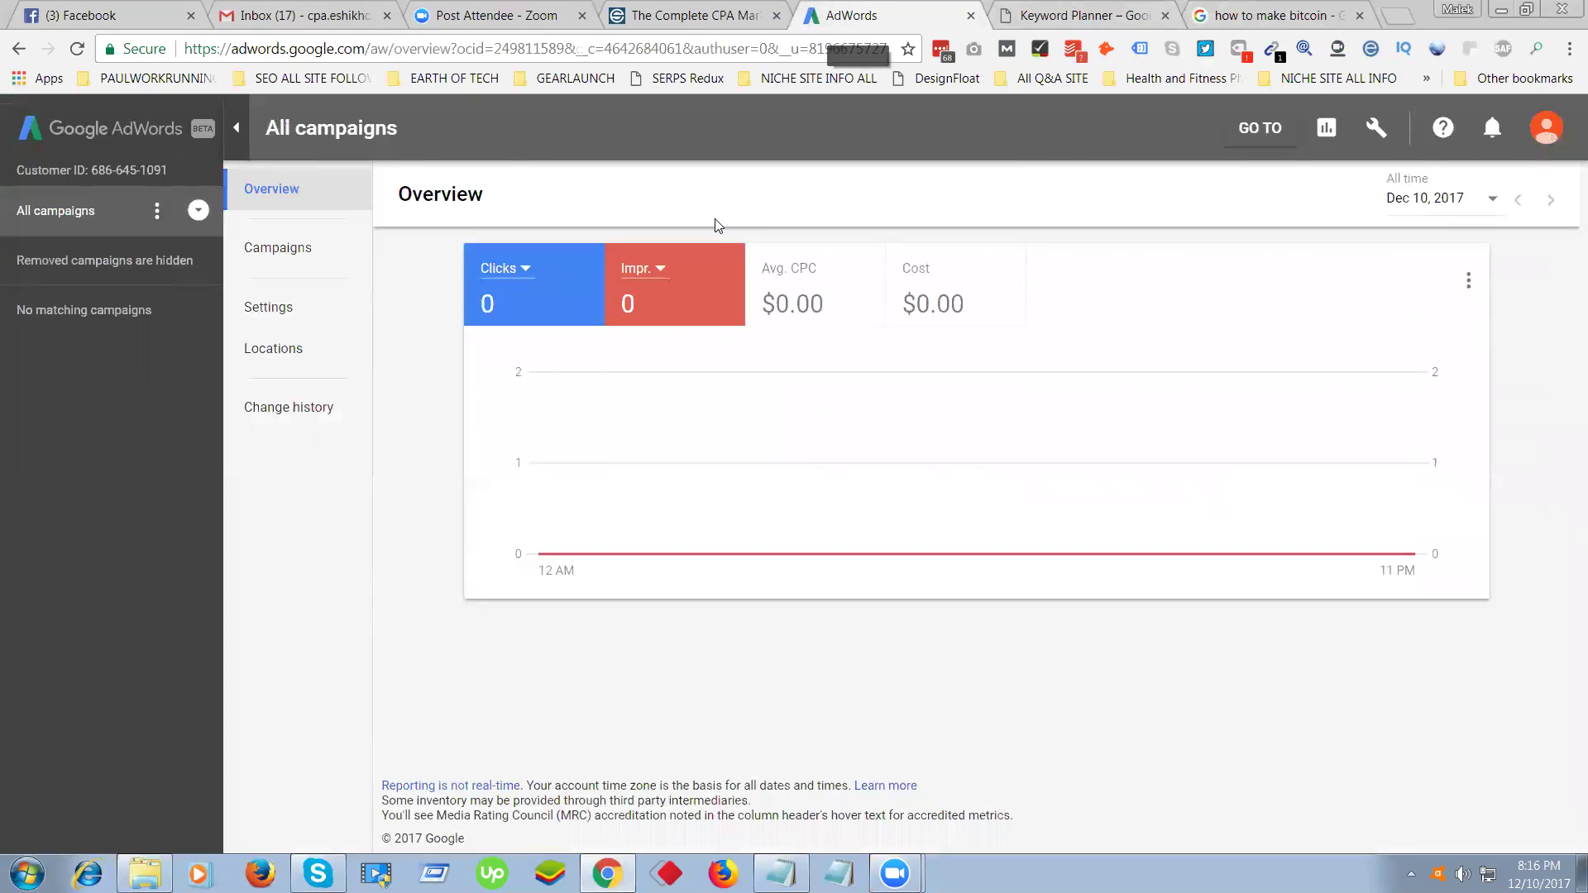
{"action": "left_click", "coordinate": [1058, 12]}
{"action": "left_click", "coordinate": [1255, 25]}
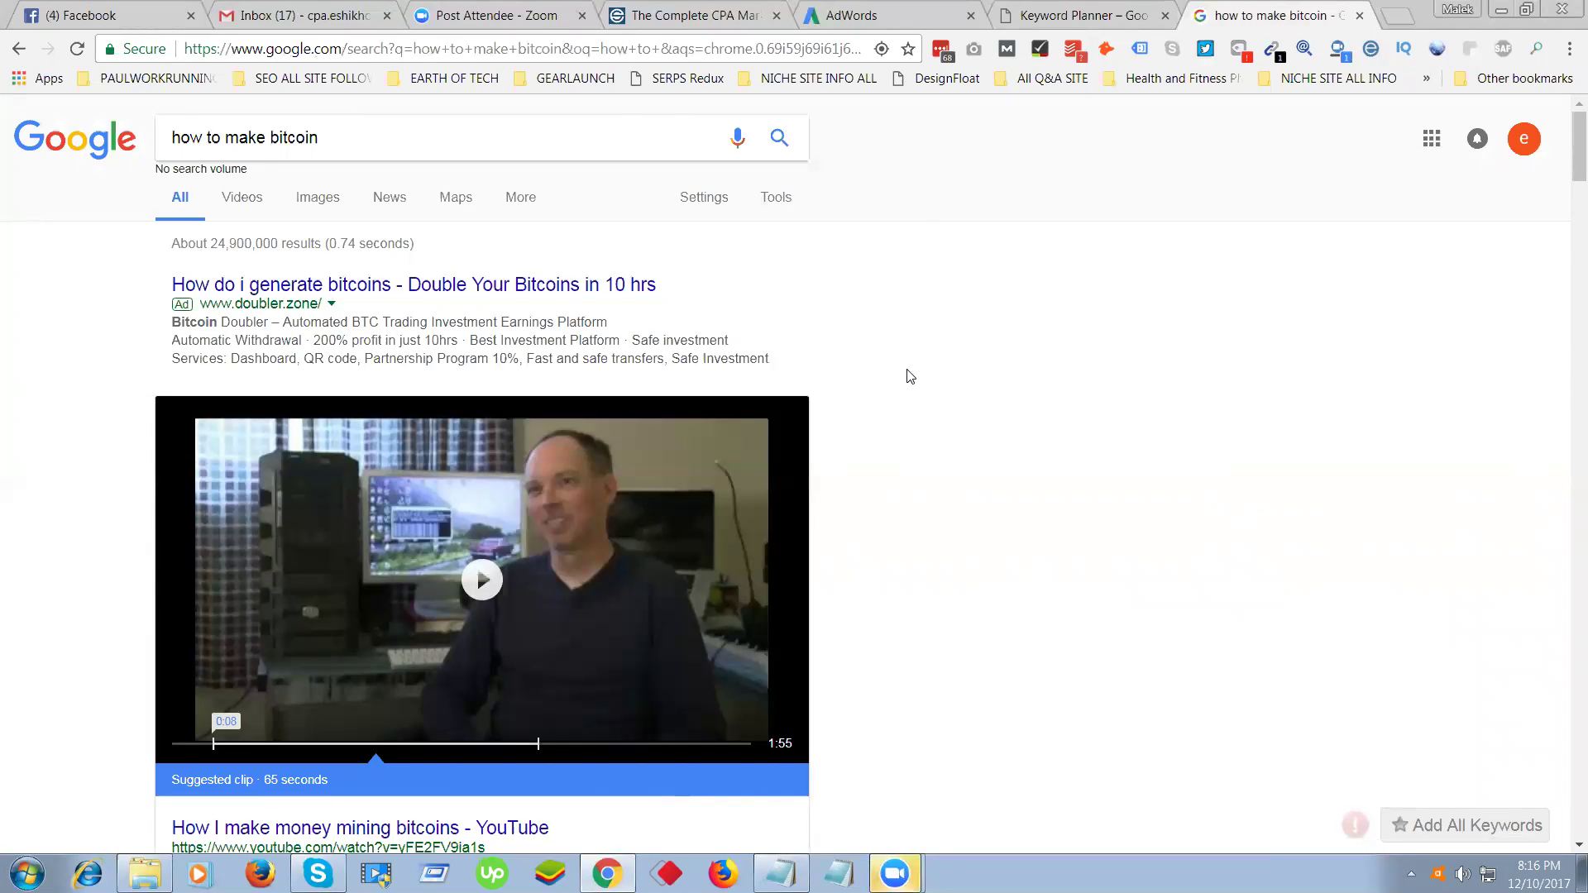
Search Google for "keyword everywhere chrome" in place of the bitcoin query.
{"action": "left_click", "coordinate": [472, 148]}
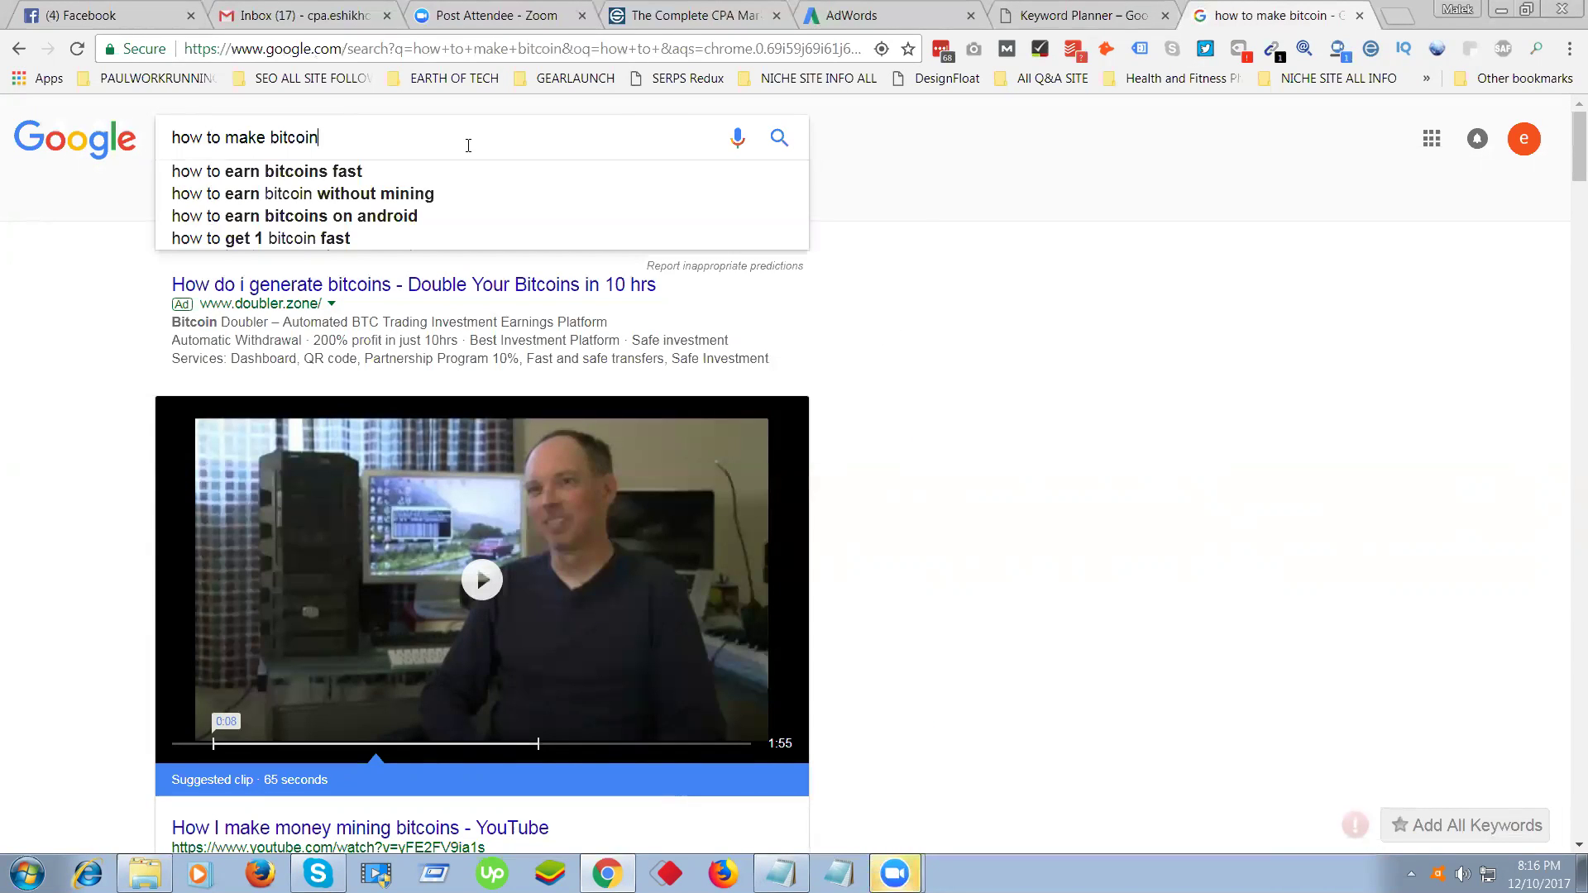
{"action": "key", "text": "ctrl+a"}
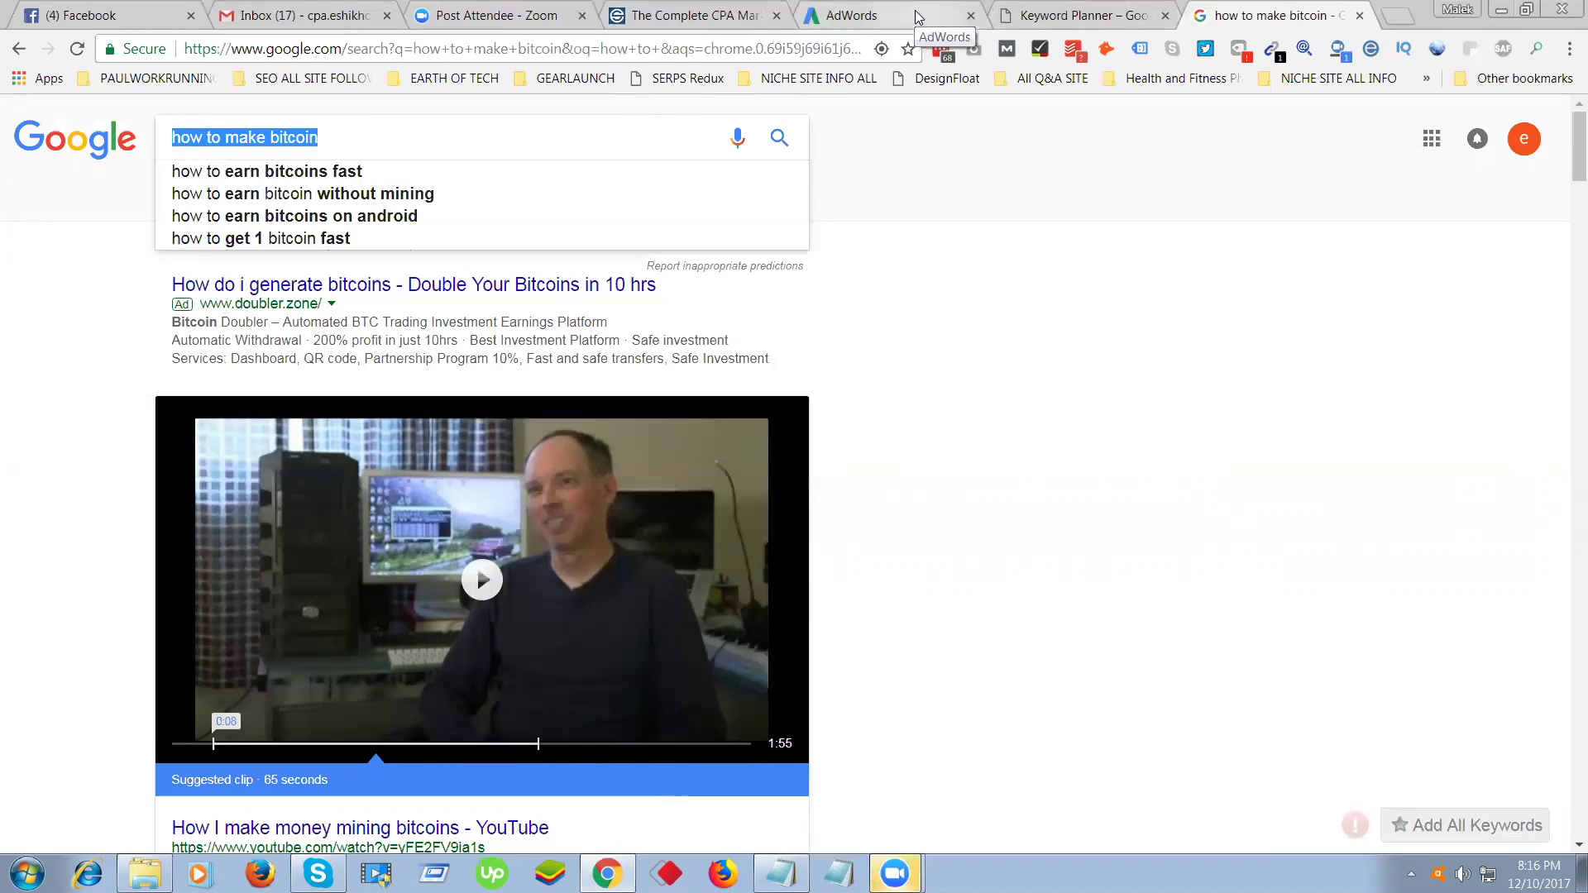
{"action": "type", "text": "keywrod"}
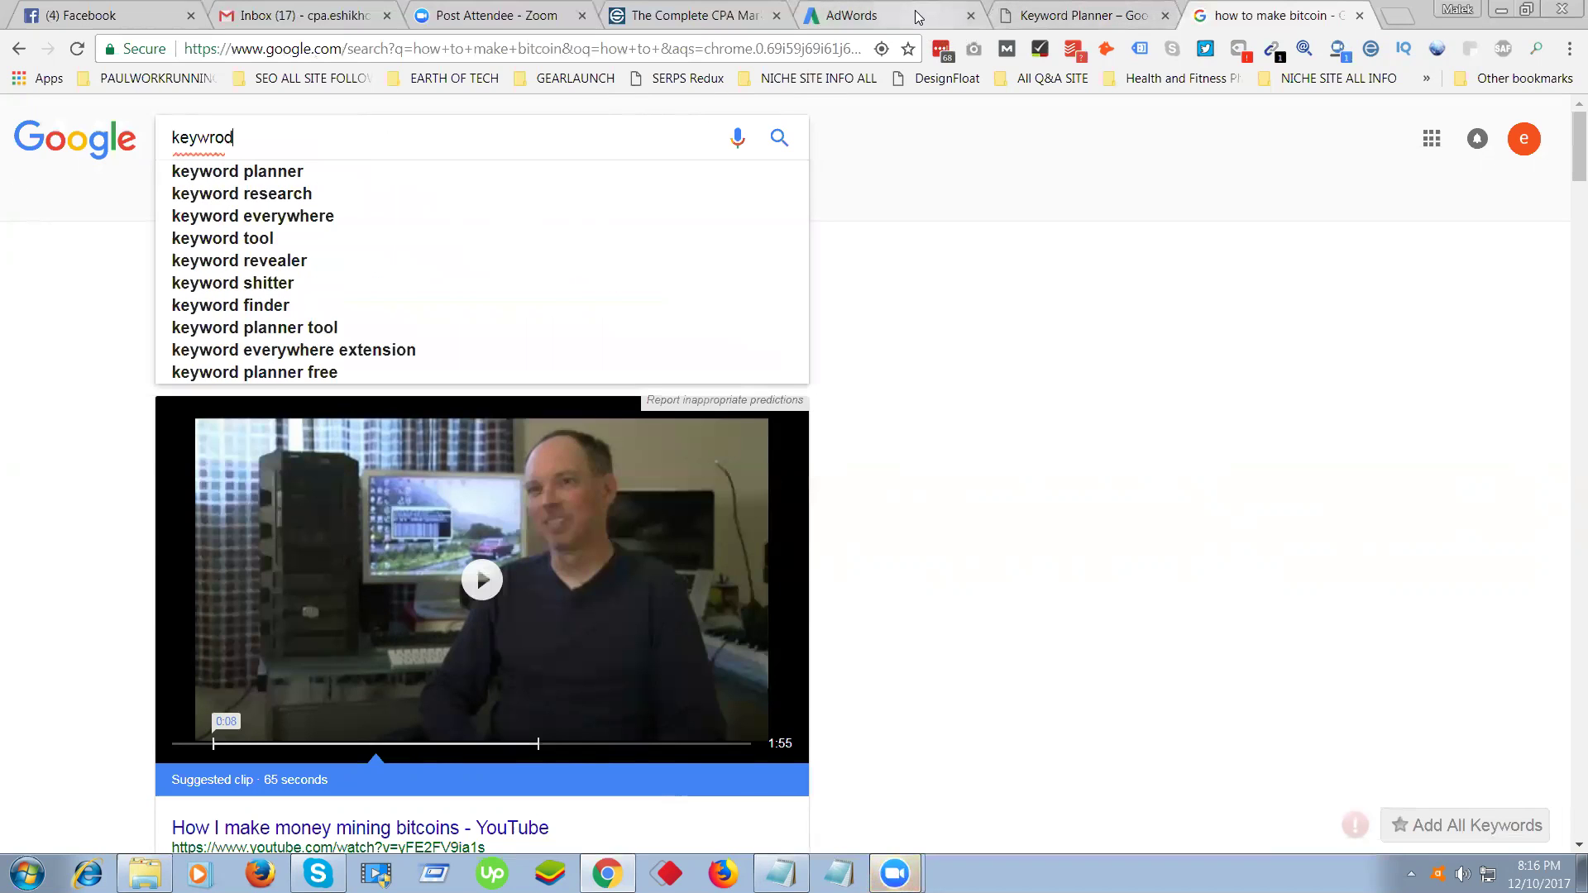
{"action": "key", "text": "BackSpace"}
{"action": "key", "text": "BackSpace"}
{"action": "key", "text": "BackSpace"}
{"action": "type", "text": "ord every"}
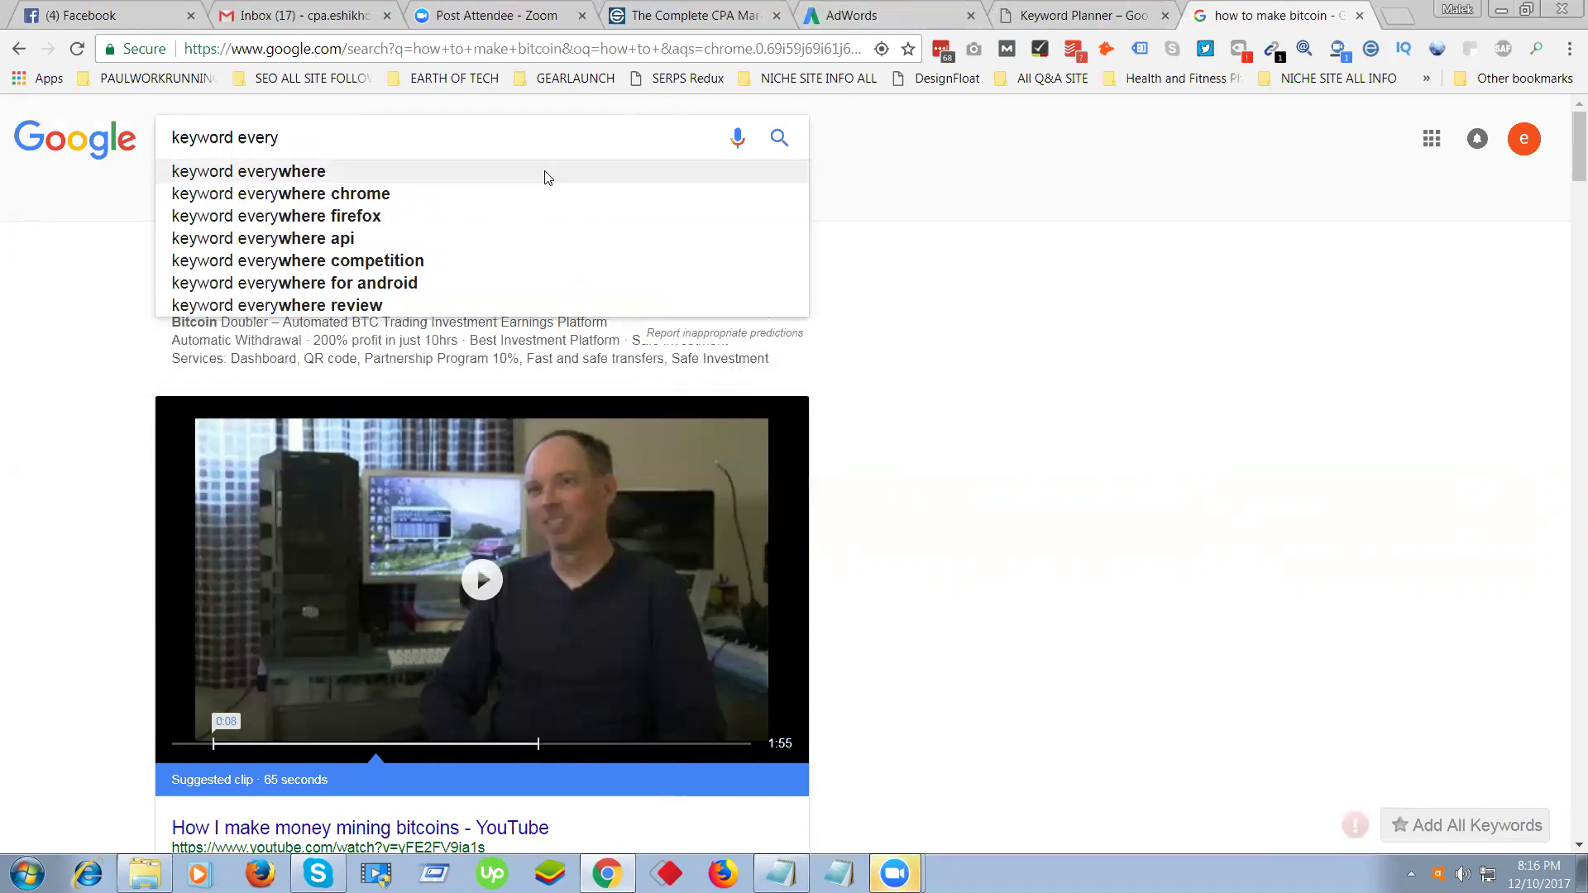
{"action": "left_click", "coordinate": [368, 193]}
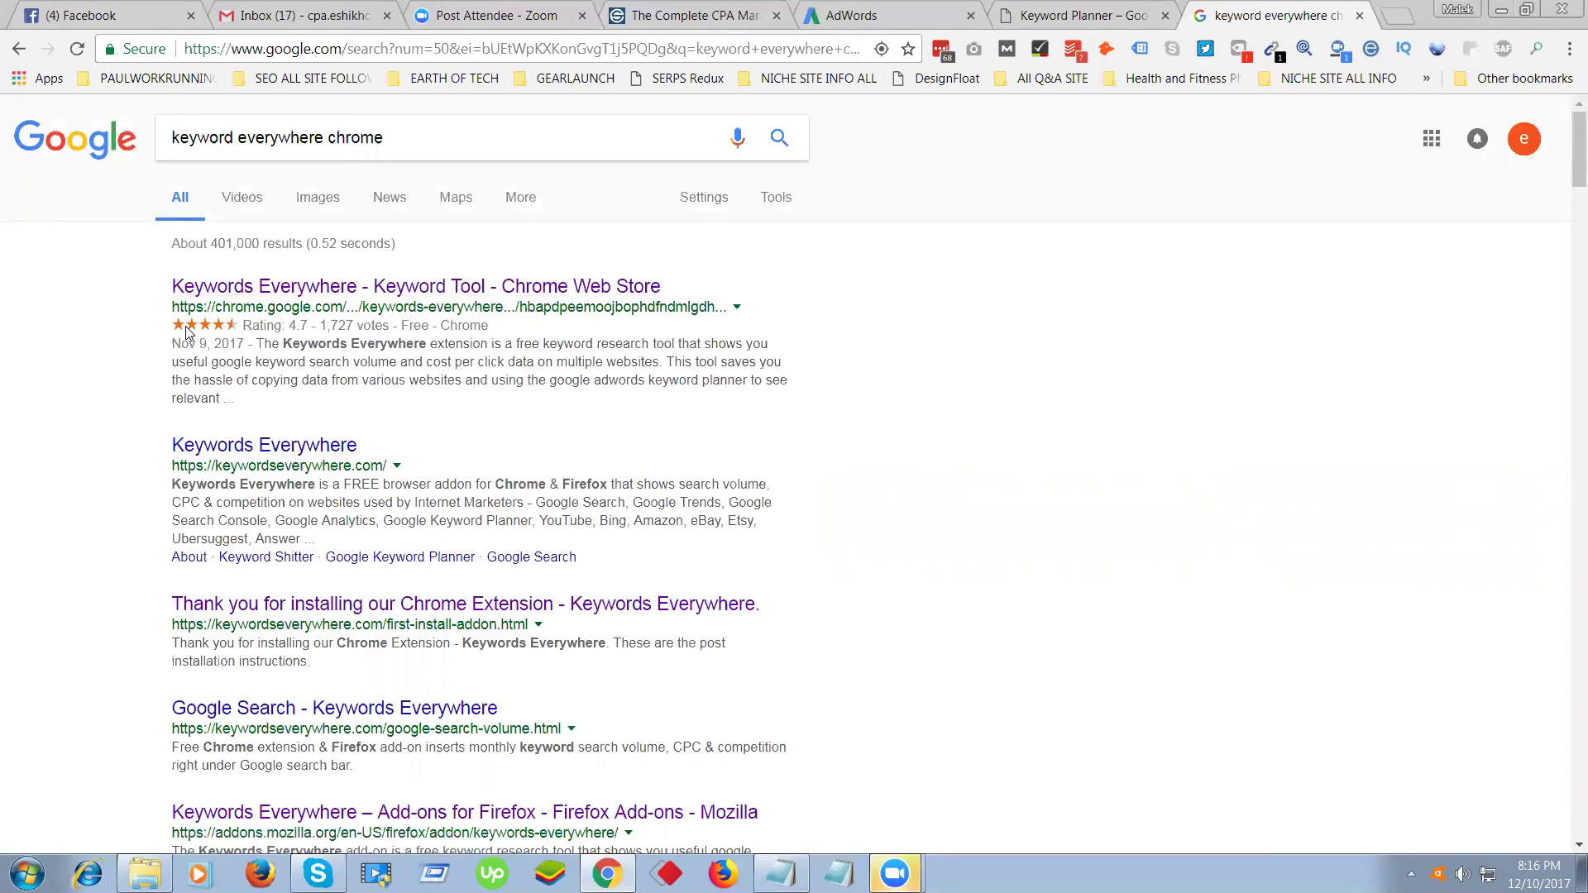
Open the Keywords Everywhere - Keyword Tool listing in the Chrome Web Store and add the extension to Chrome.
{"action": "left_click", "coordinate": [343, 289]}
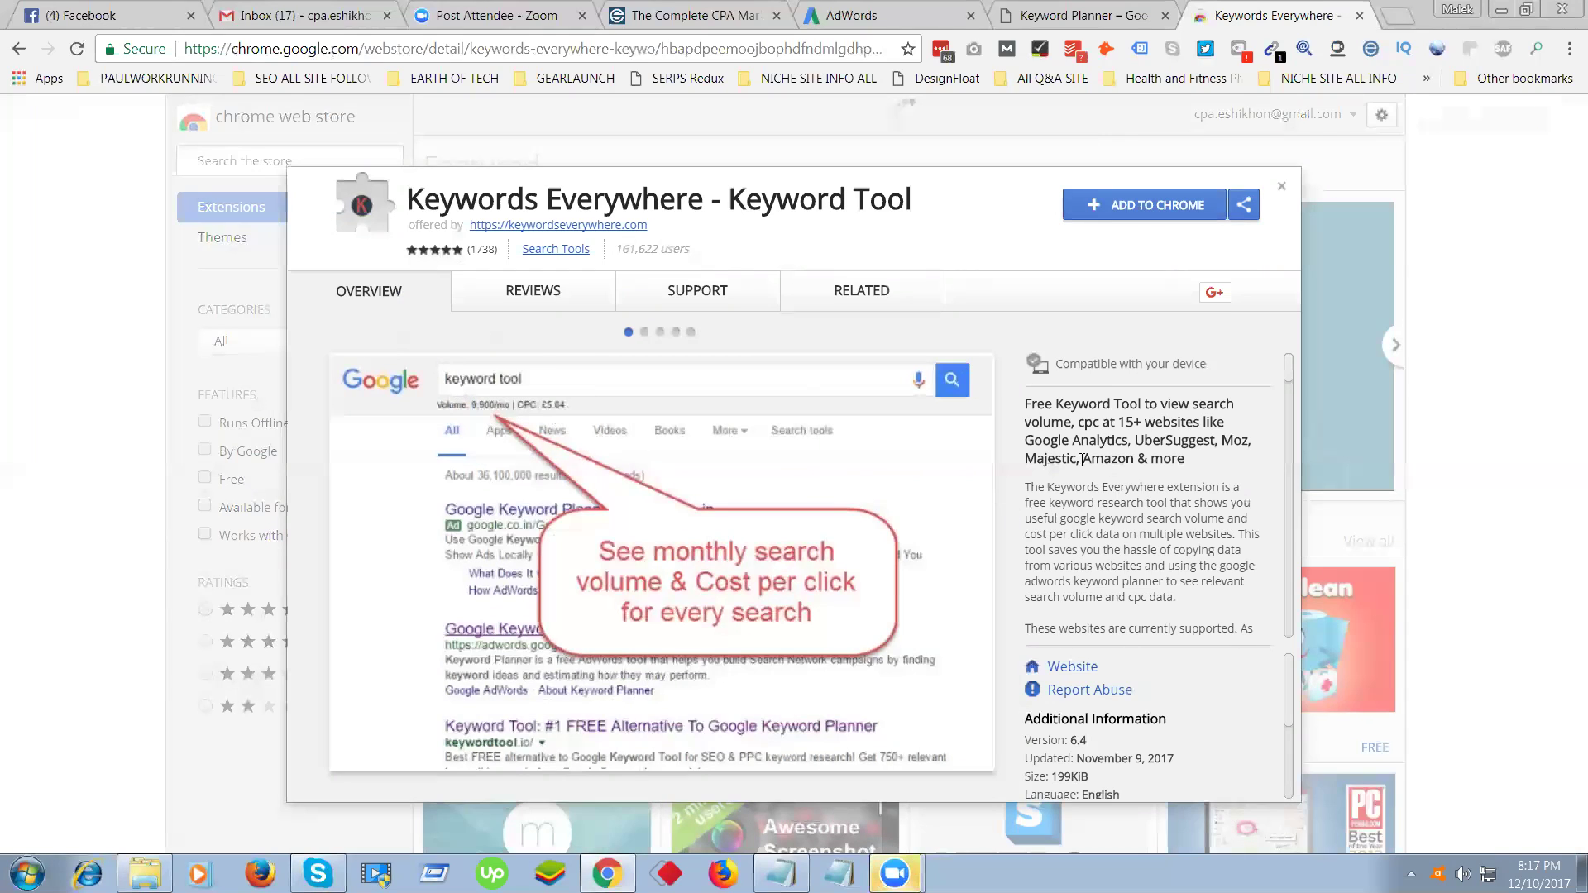
{"action": "left_click", "coordinate": [1138, 207]}
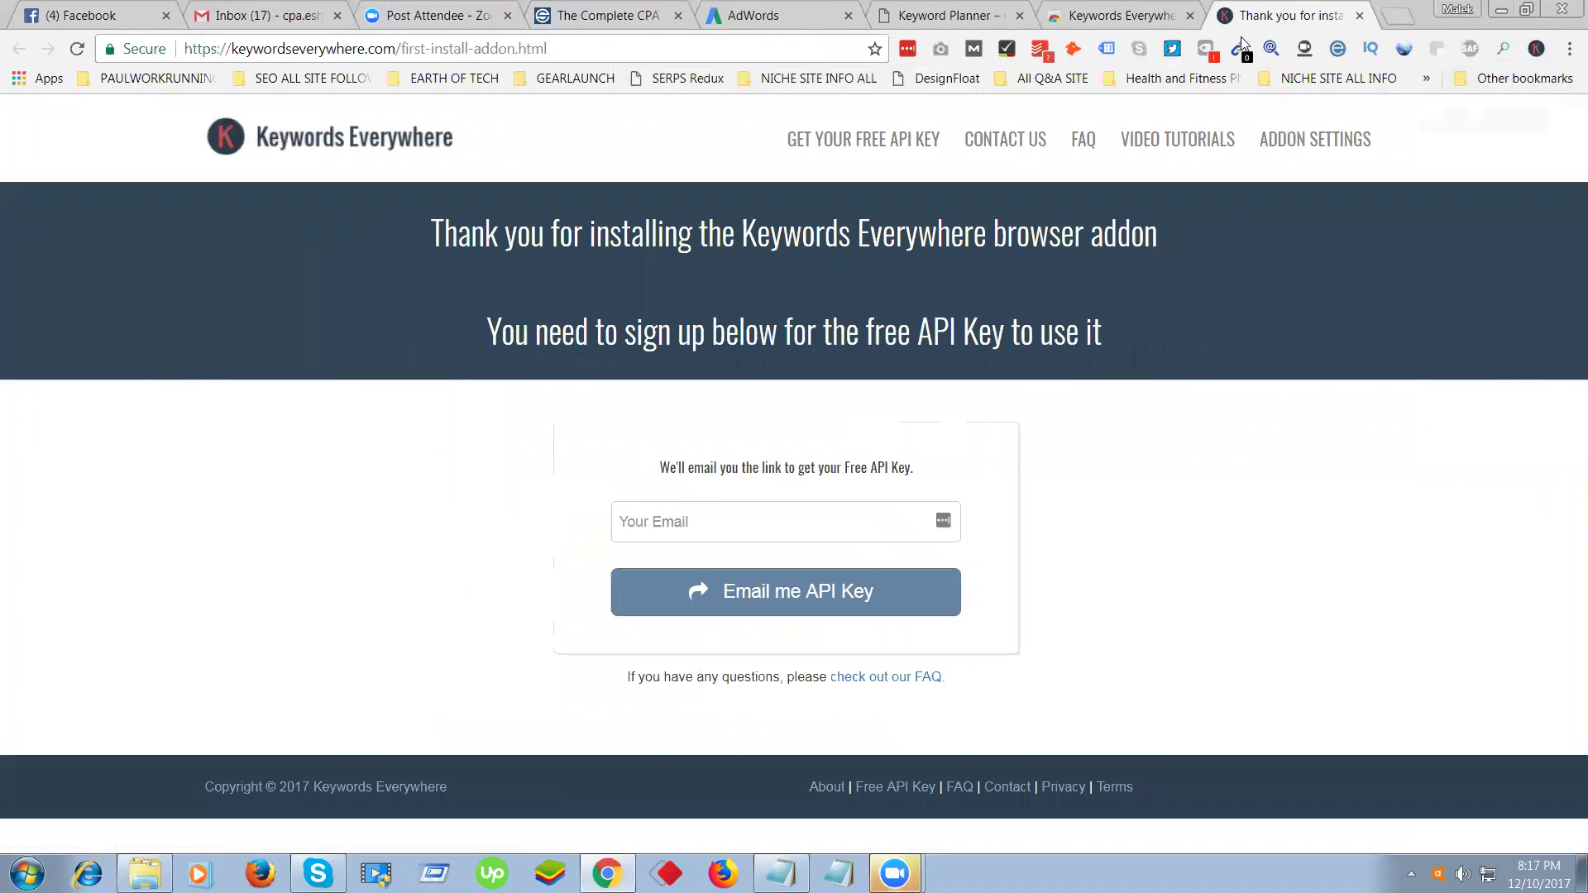
Check the Keywords Everywhere extension's popup and read the sign-up form's note about receiving the free API key link.
{"action": "left_click", "coordinate": [836, 532]}
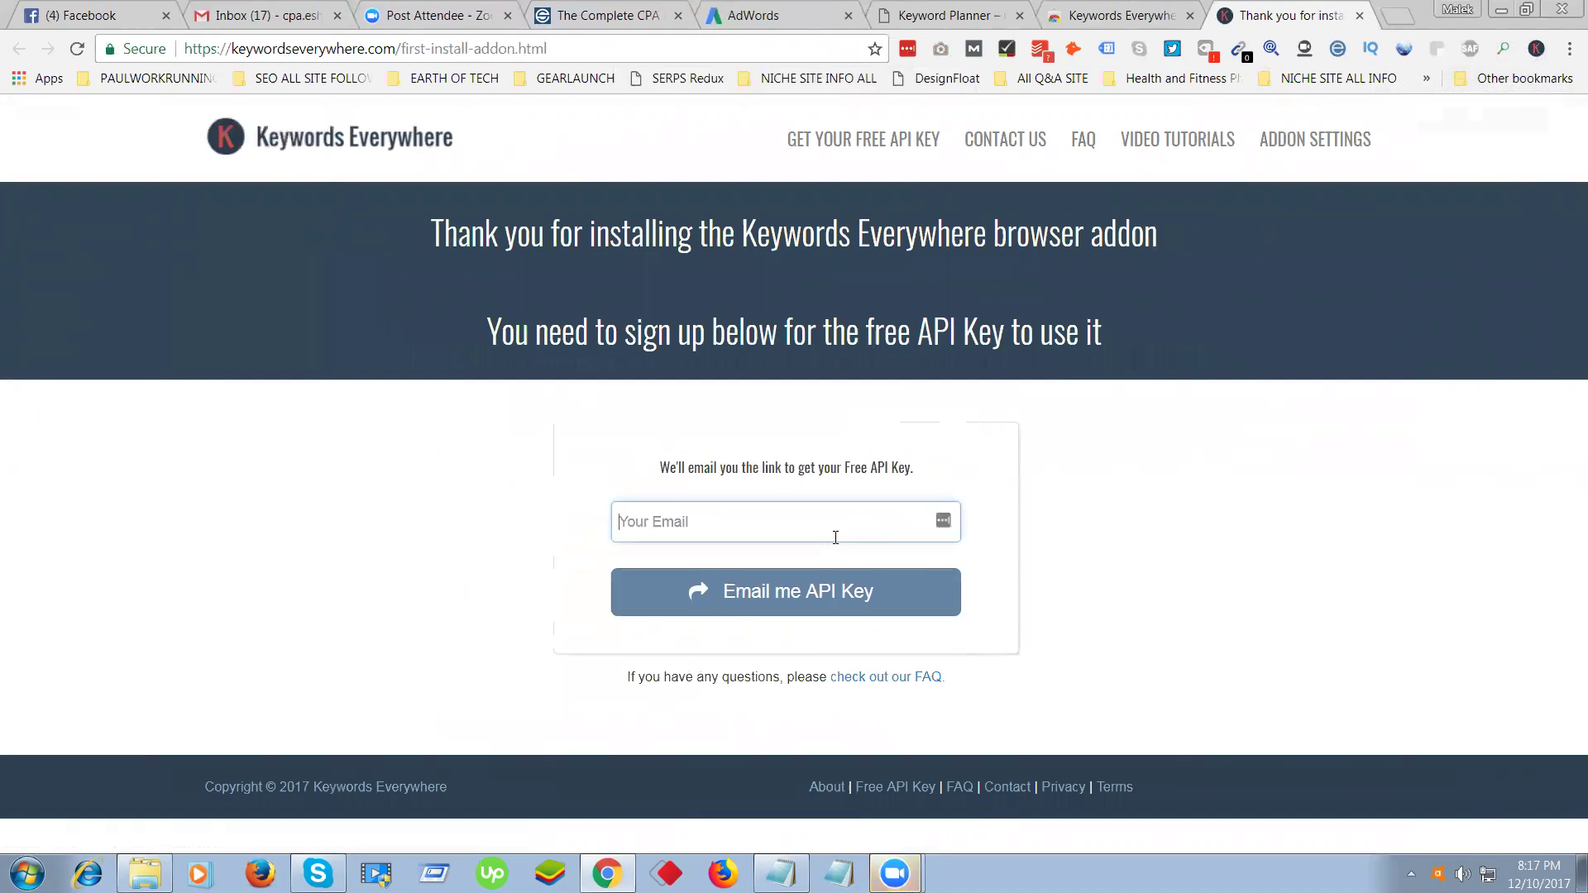
{"action": "left_click", "coordinate": [1536, 49]}
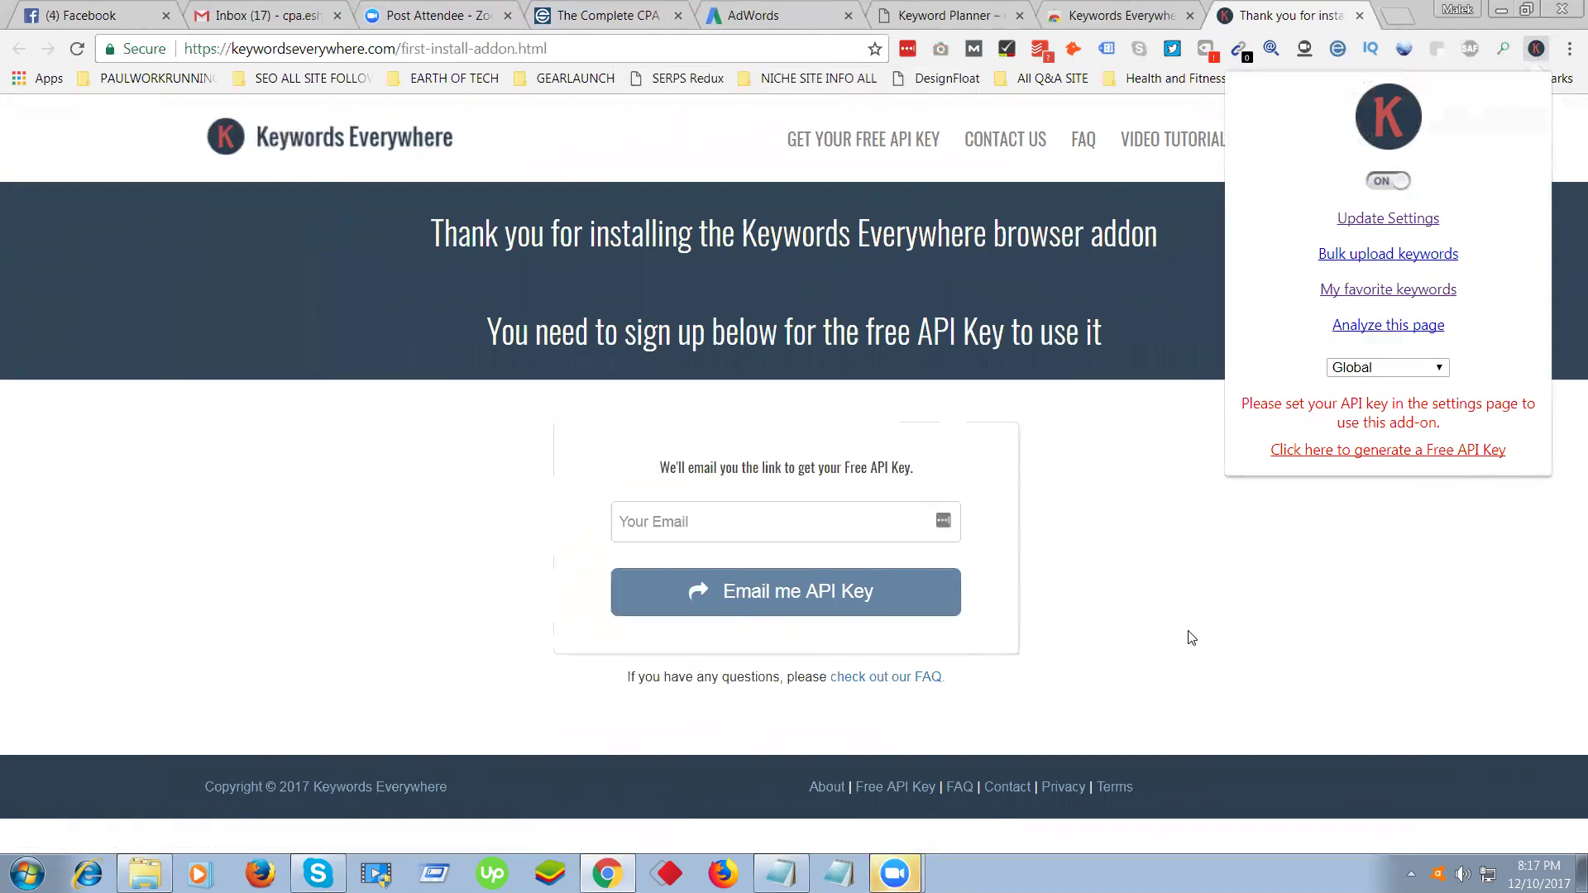
{"action": "left_click", "coordinate": [1075, 629]}
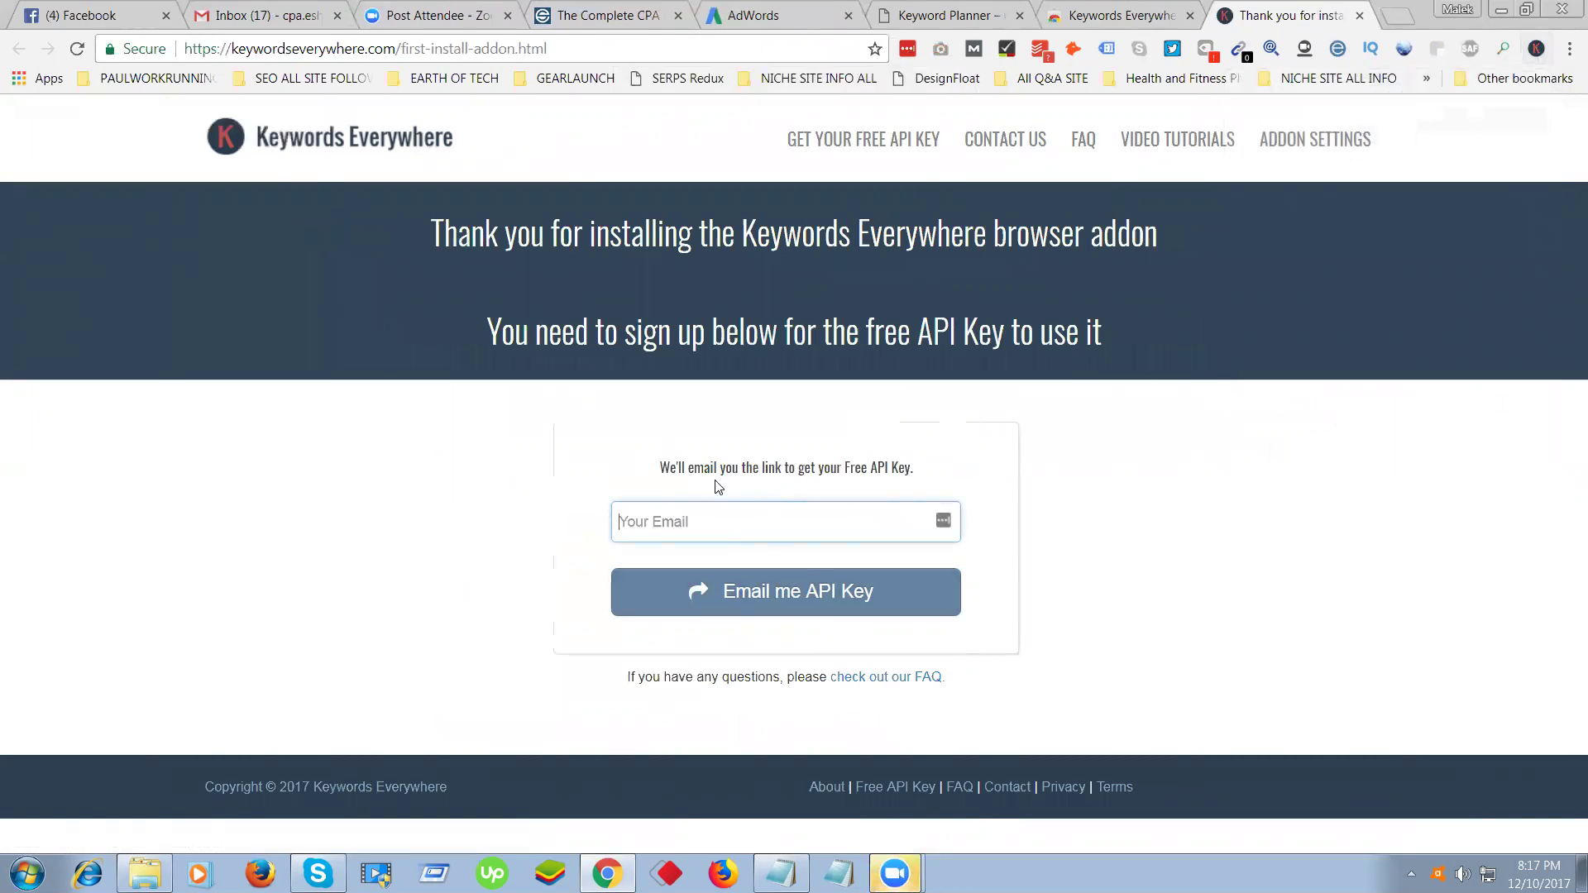
{"action": "left_click_drag", "start_coordinate": [659, 465], "coordinate": [932, 464]}
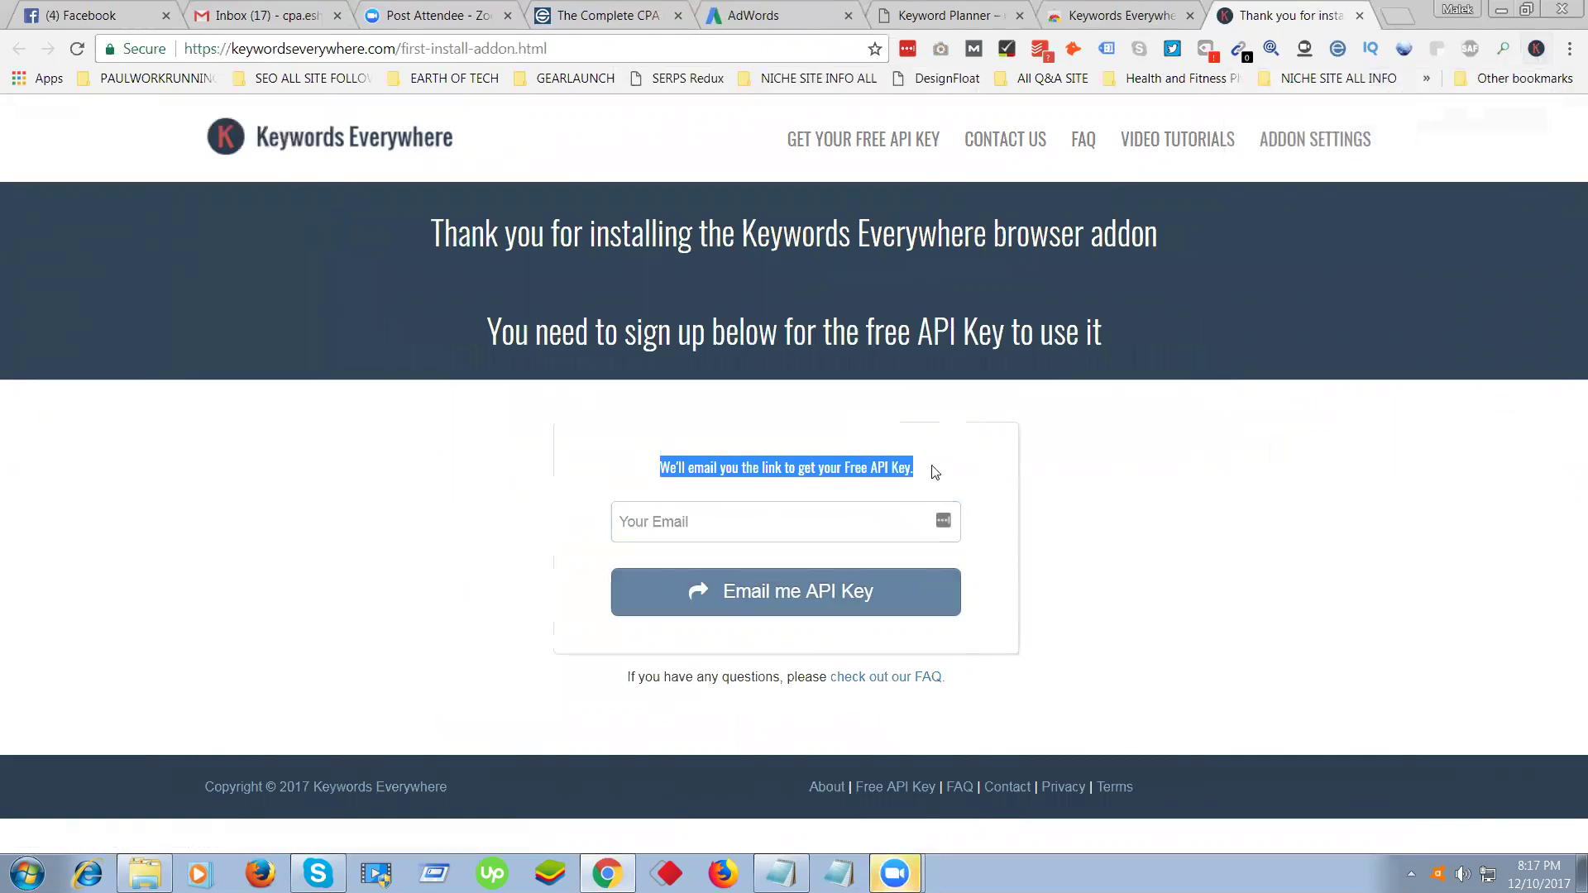
{"action": "left_click", "coordinate": [751, 519]}
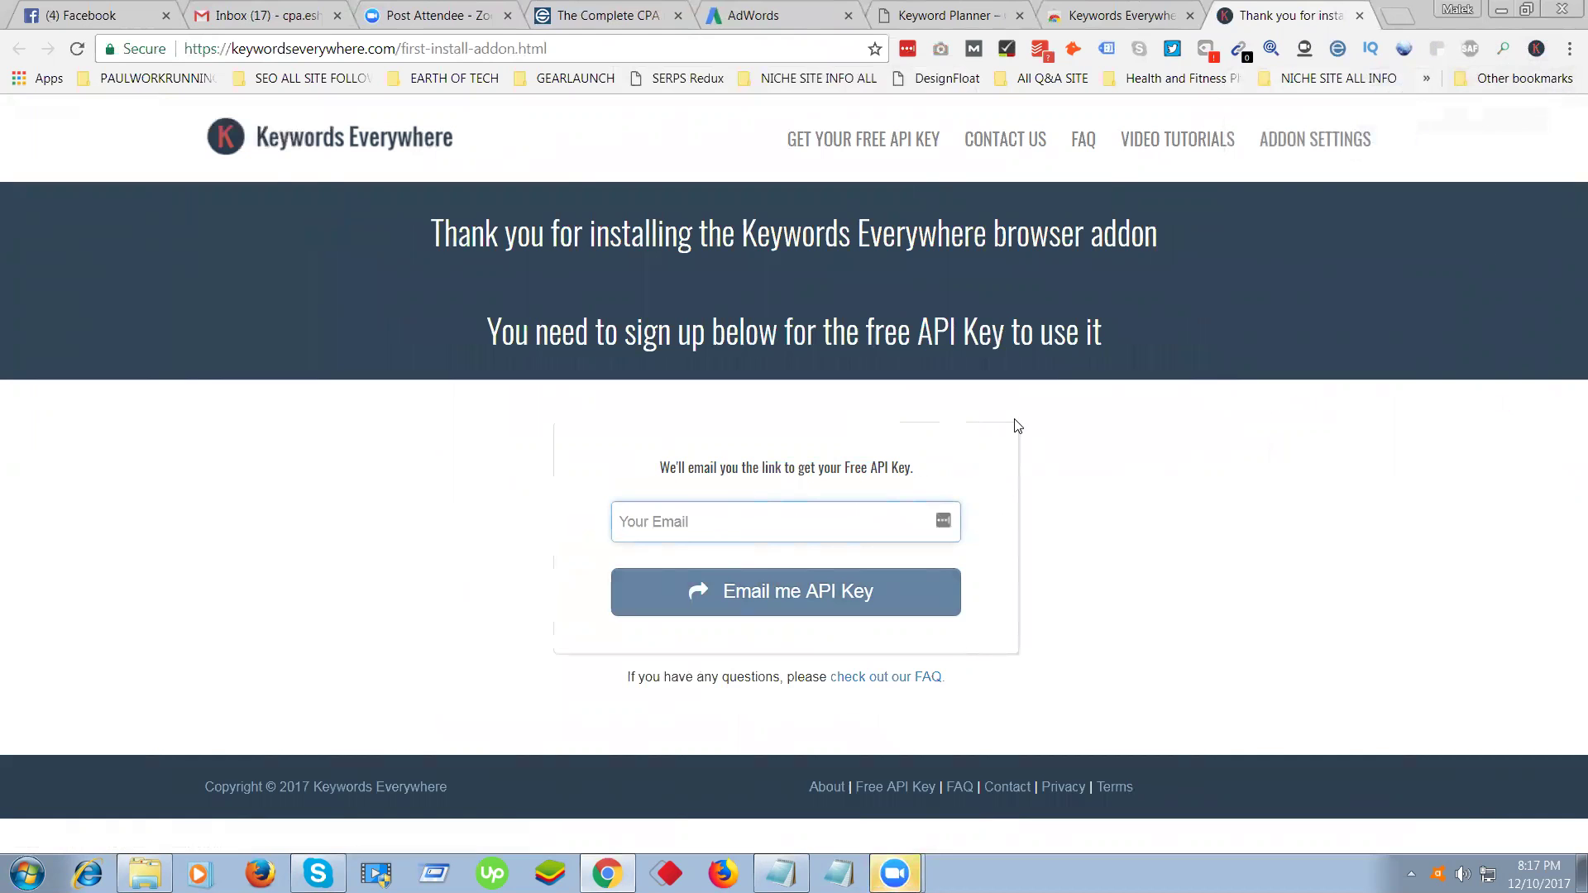
{"action": "left_click", "coordinate": [264, 15]}
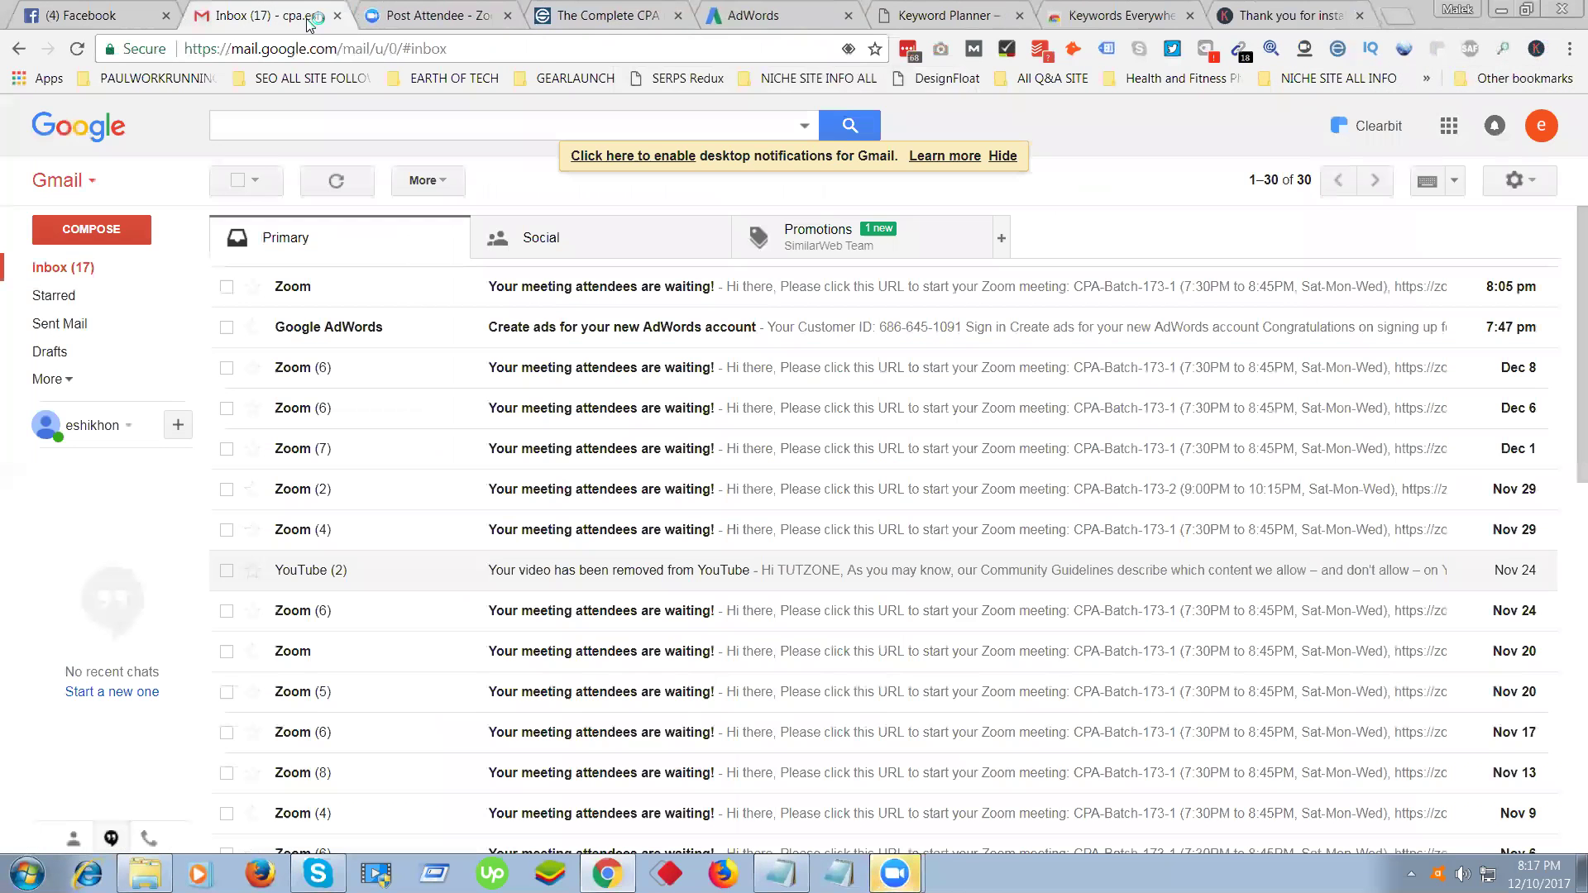
{"action": "left_click", "coordinate": [1541, 125]}
{"action": "triple_click", "coordinate": [1445, 197]}
{"action": "right_click", "coordinate": [1443, 202]}
{"action": "left_click", "coordinate": [1441, 217]}
Paste the account's email address into the Keywords Everywhere sign-up form and request the API key by email.
{"action": "left_click", "coordinate": [1272, 12]}
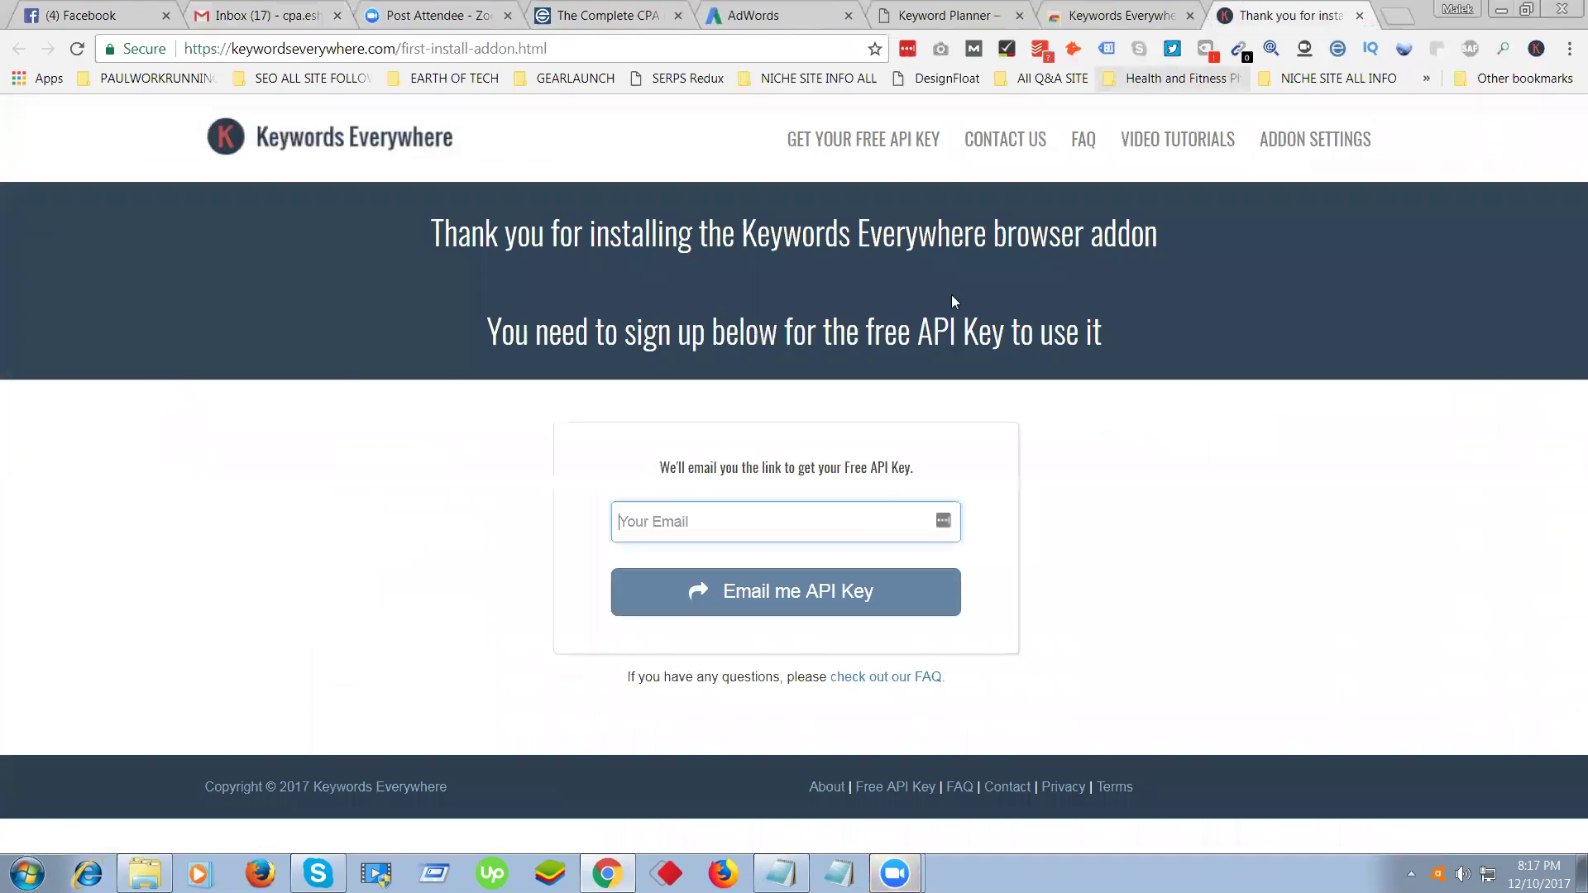
{"action": "right_click", "coordinate": [632, 534]}
{"action": "left_click", "coordinate": [682, 315]}
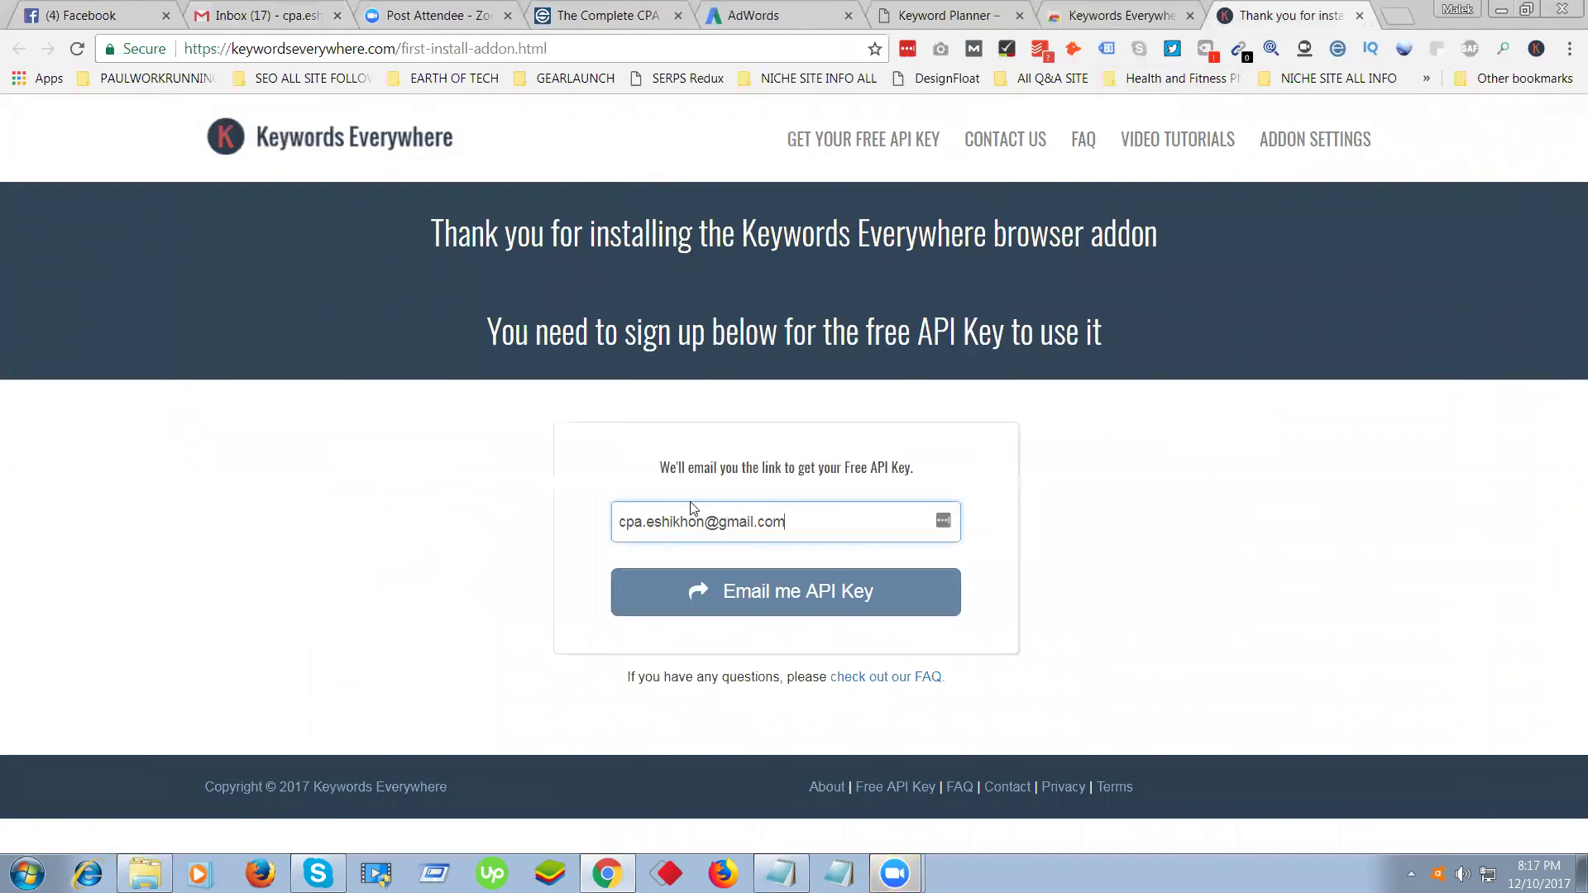
{"action": "left_click", "coordinate": [722, 616]}
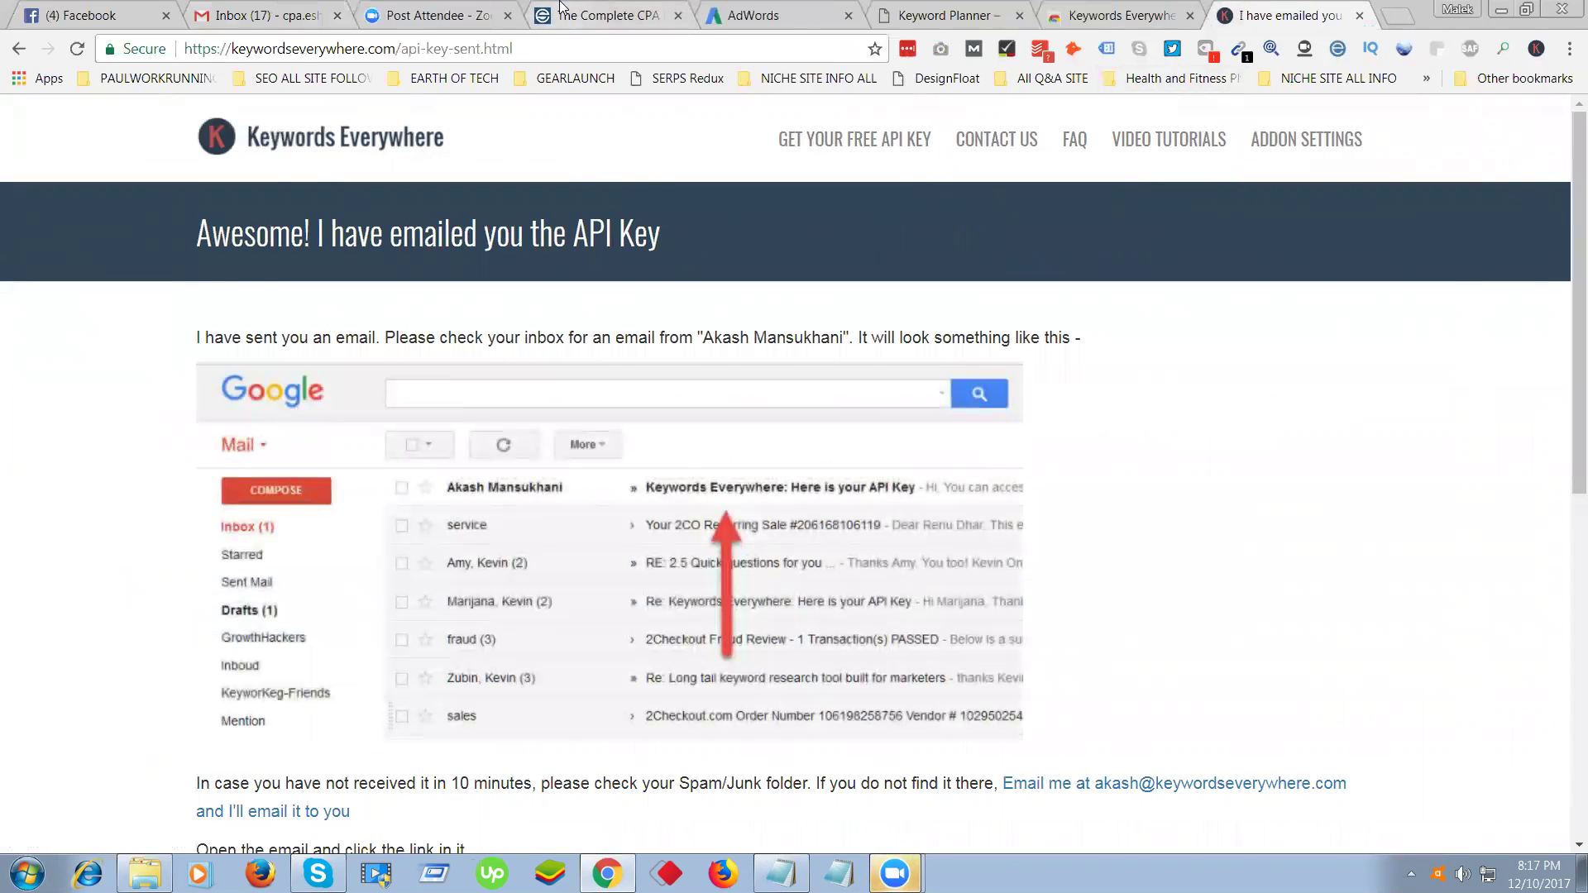
Open the "Keywords Everywhere: Here is your API Key" email in the Gmail inbox and follow its API Key link.
{"action": "left_click", "coordinate": [263, 15]}
{"action": "left_click", "coordinate": [107, 275]}
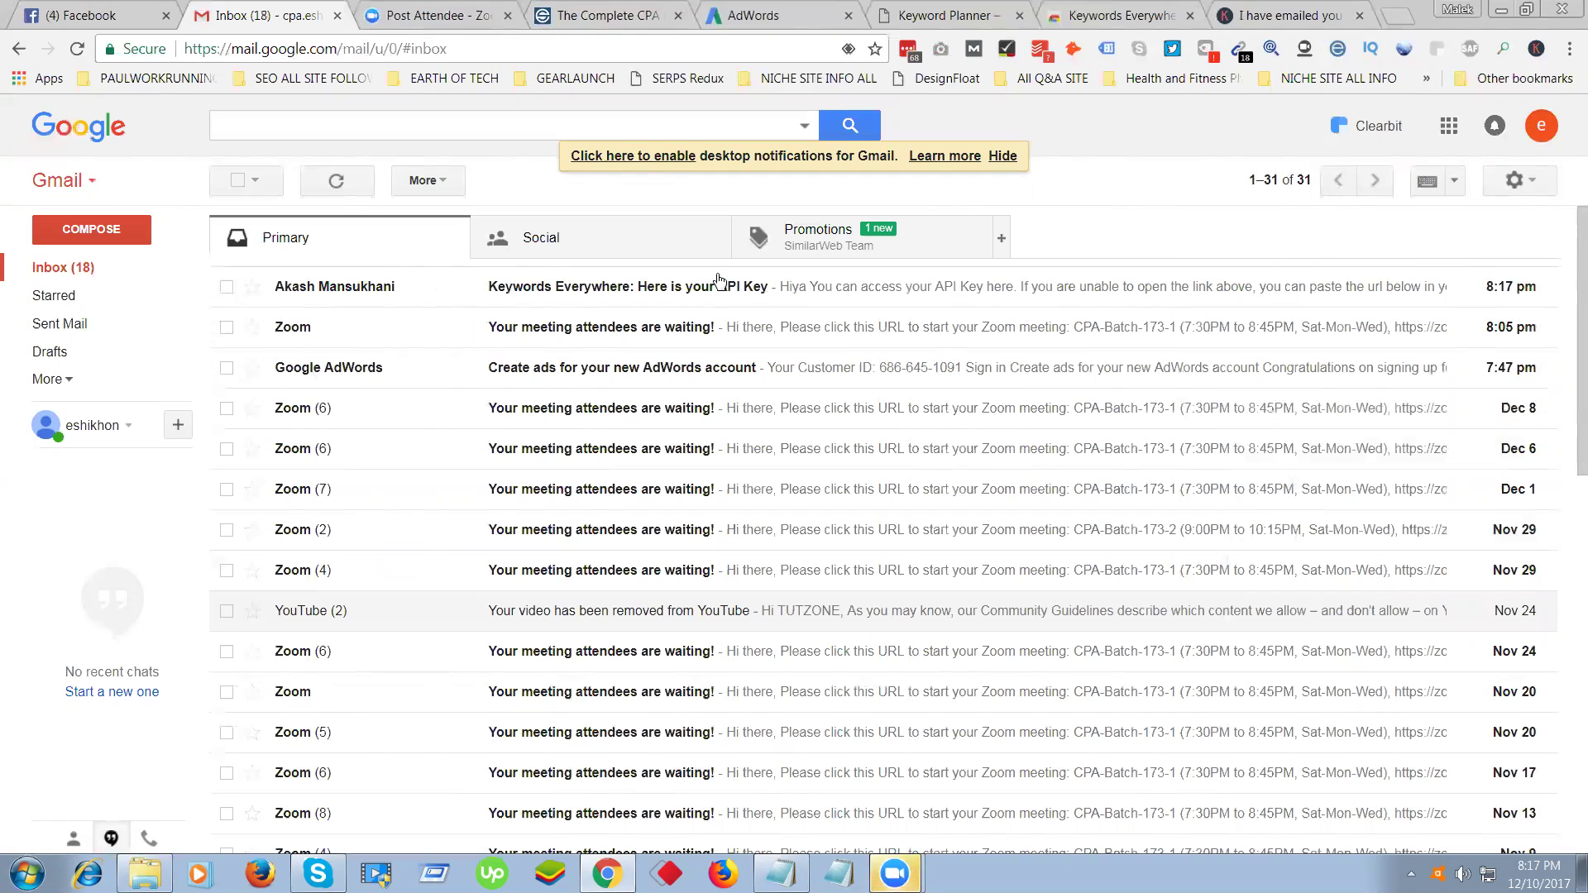
{"action": "mouse_move", "coordinate": [305, 330]}
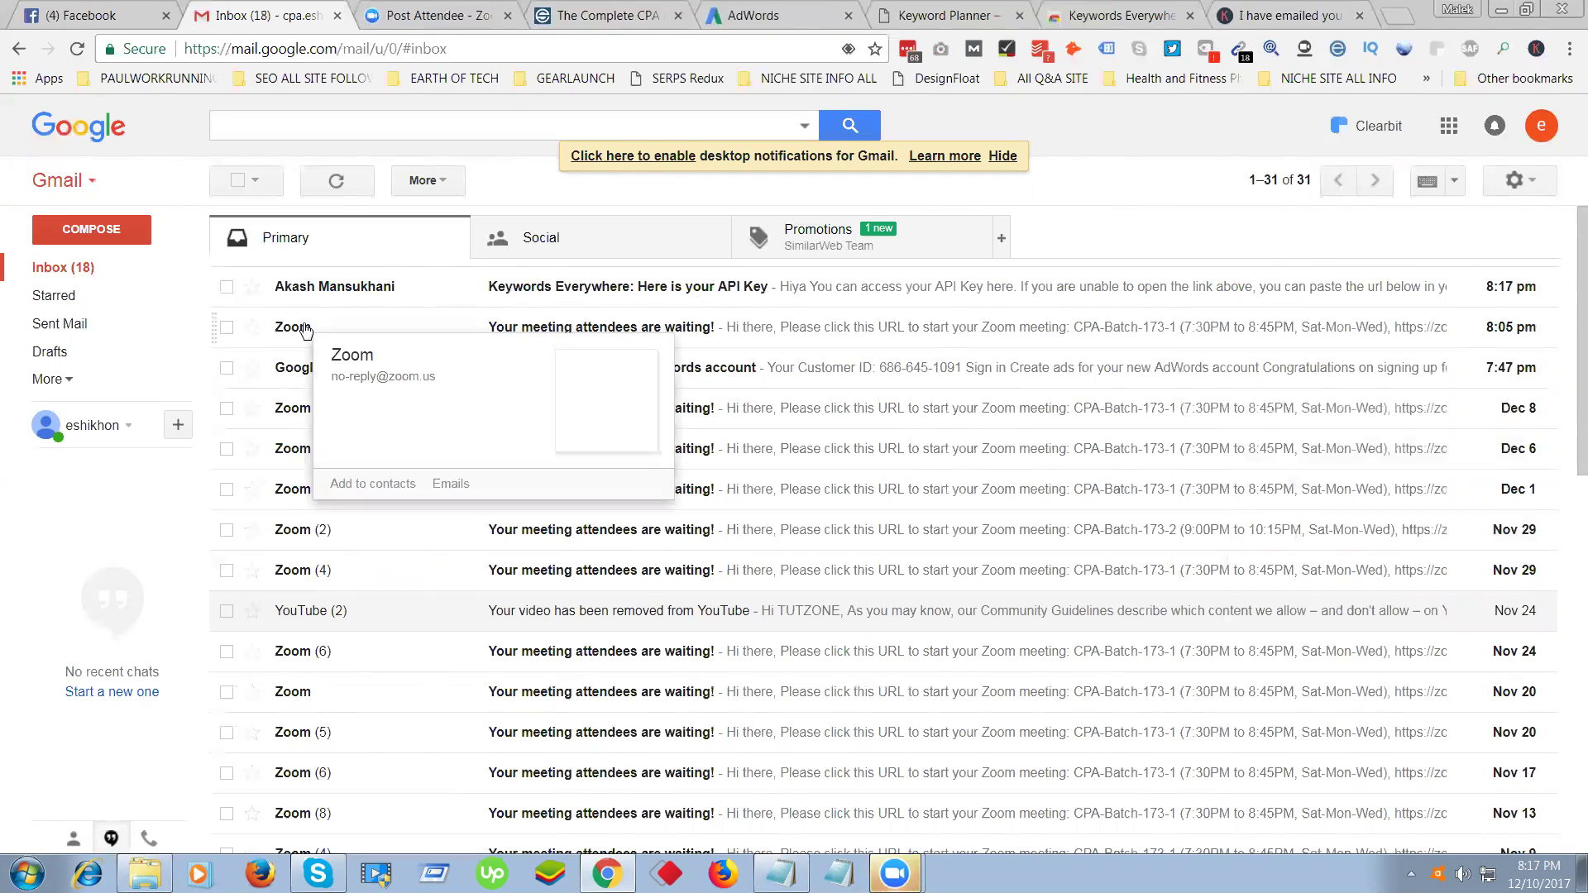
{"action": "left_click", "coordinate": [550, 291]}
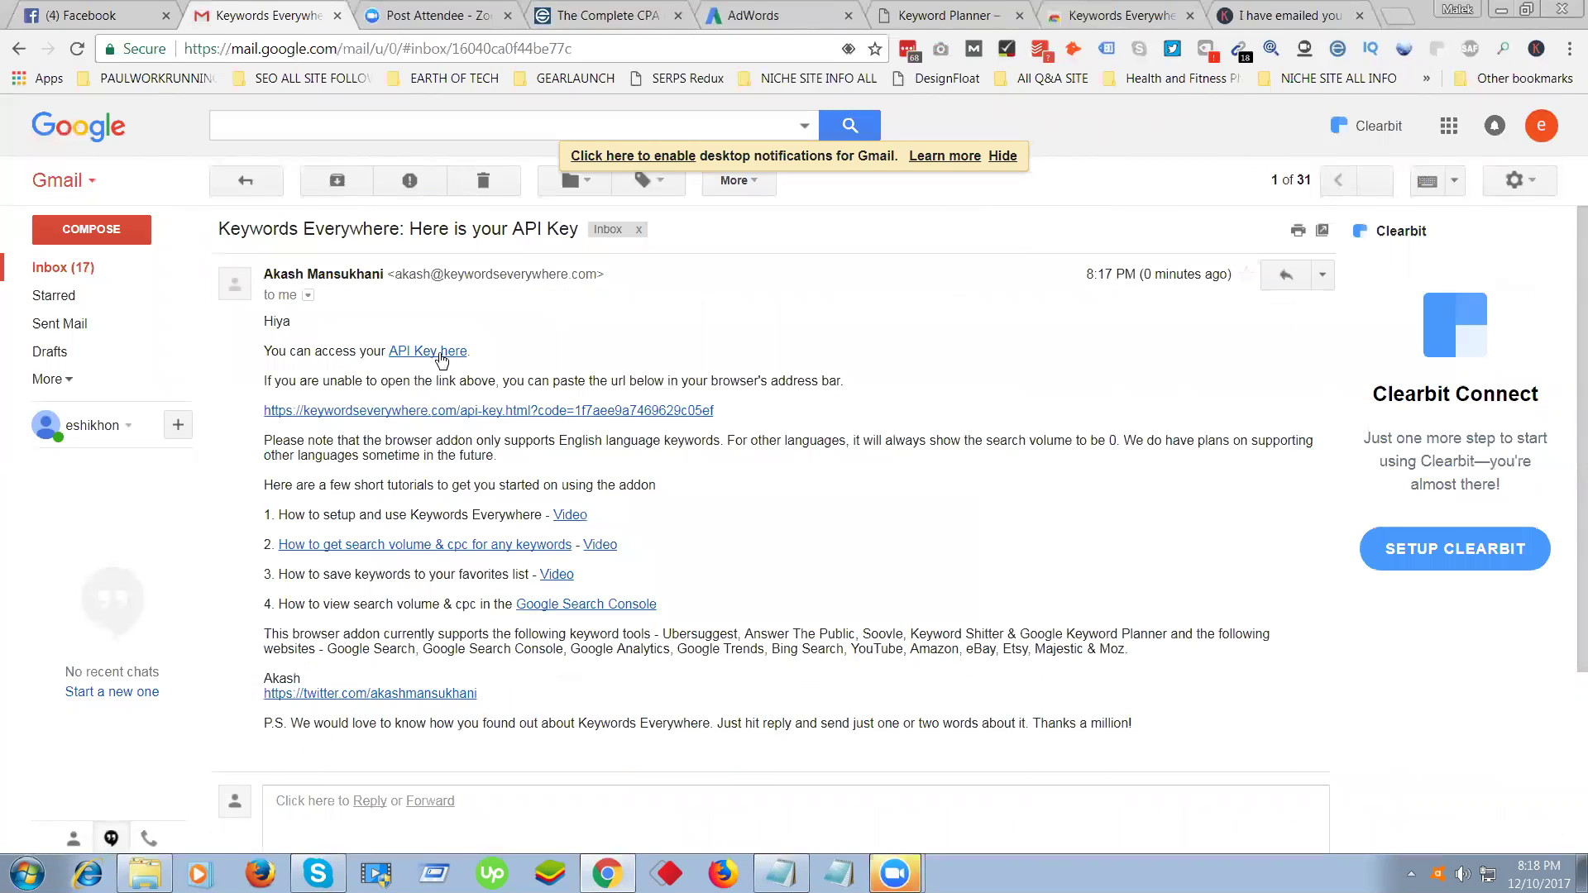
{"action": "left_click_drag", "start_coordinate": [309, 350], "coordinate": [388, 351]}
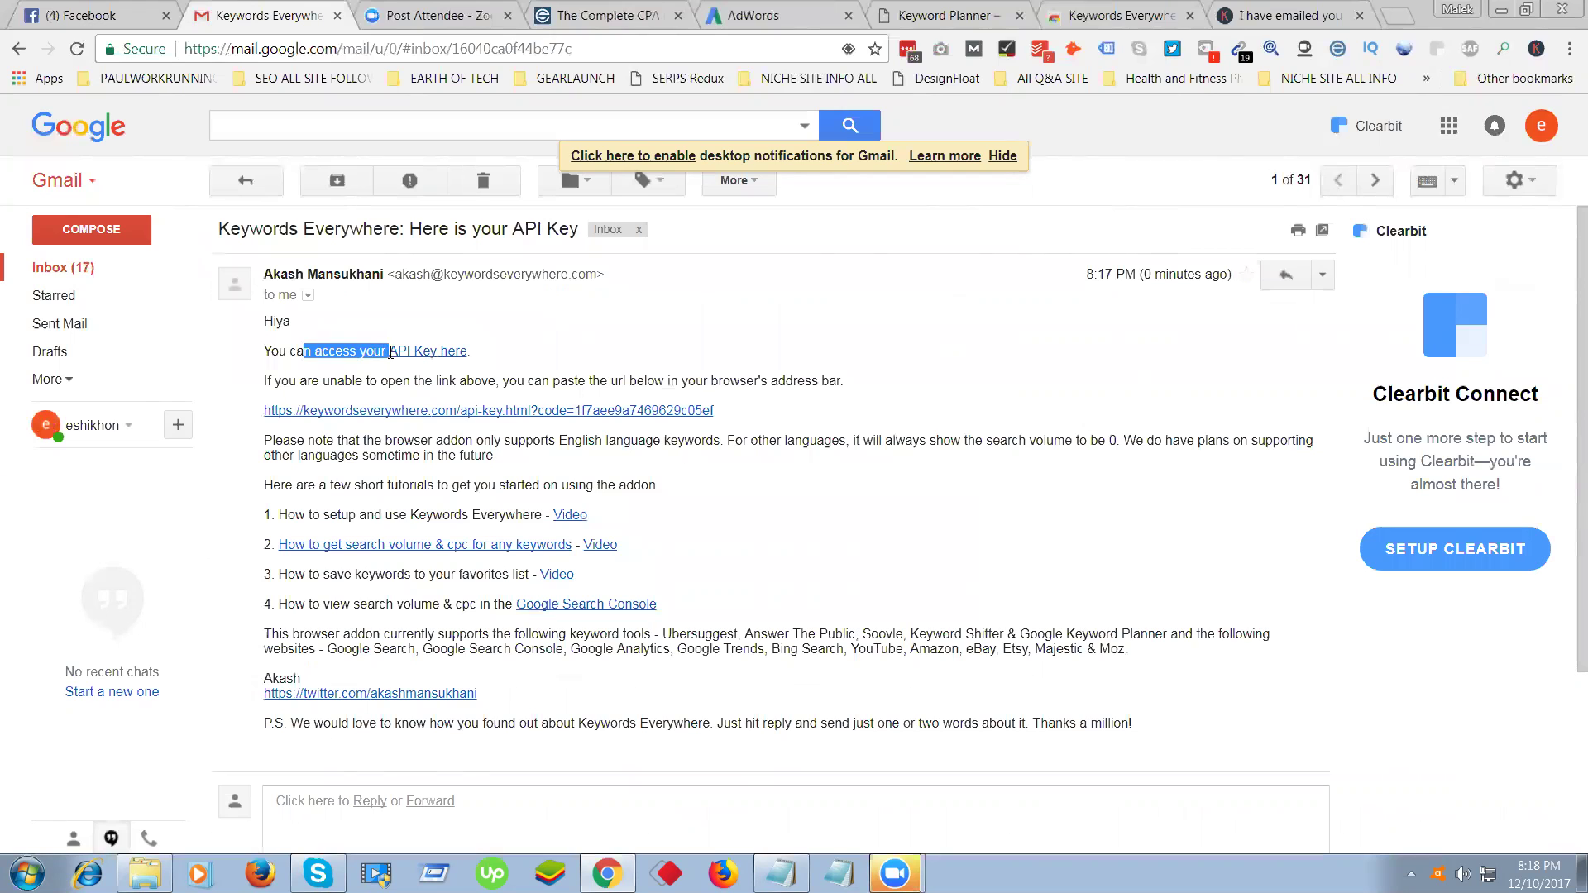
{"action": "left_click", "coordinate": [433, 352]}
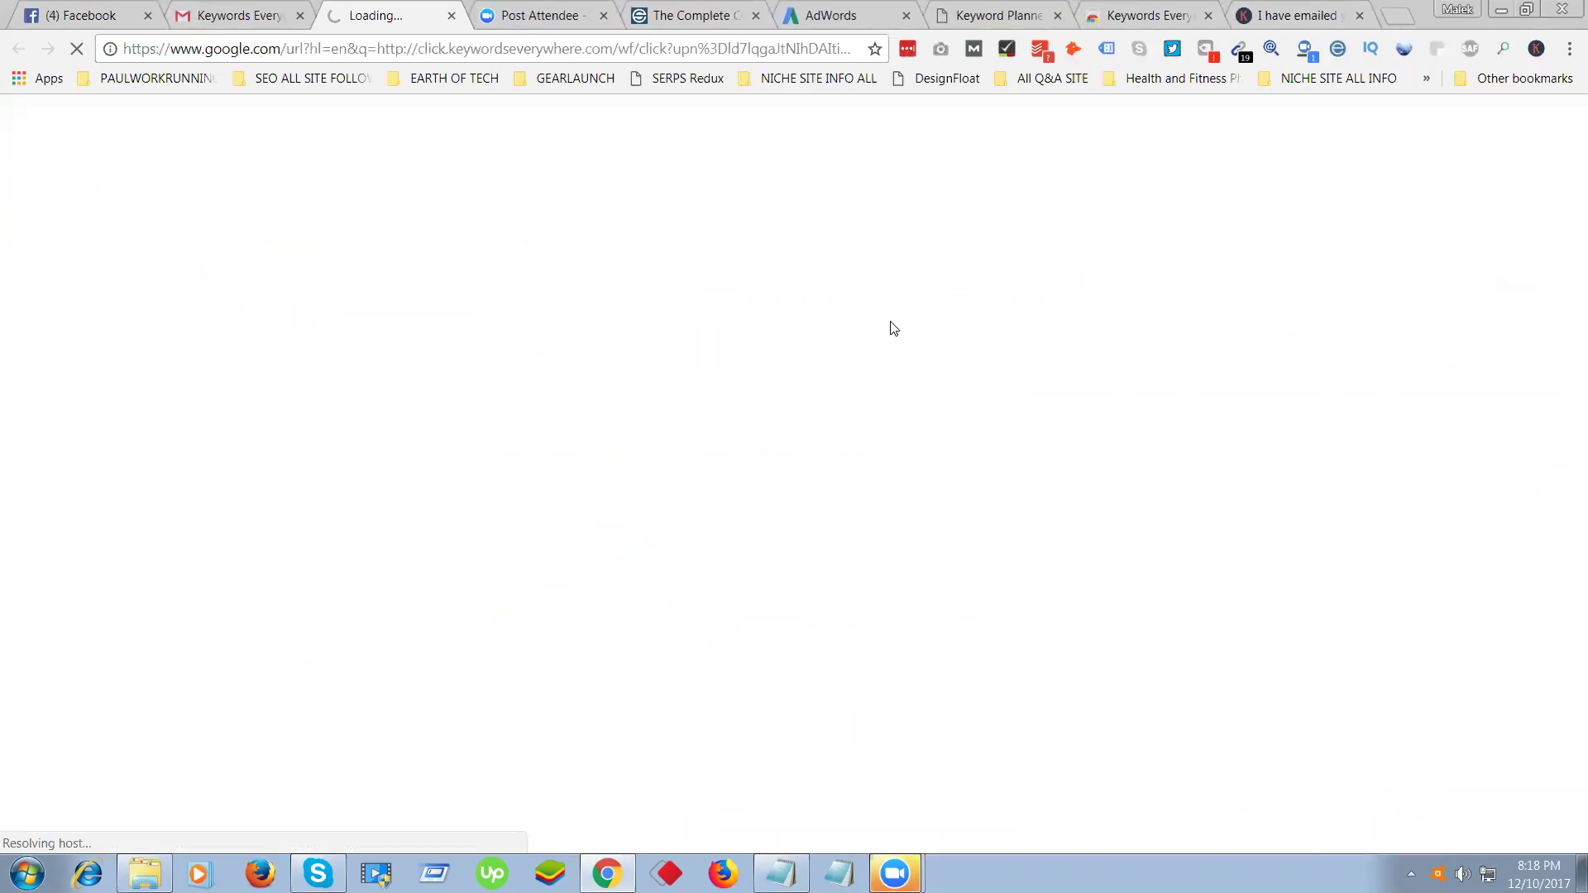
{"action": "left_click", "coordinate": [239, 15]}
{"action": "left_click_drag", "start_coordinate": [263, 351], "coordinate": [416, 356]}
{"action": "key", "text": "ctrl+Tab"}
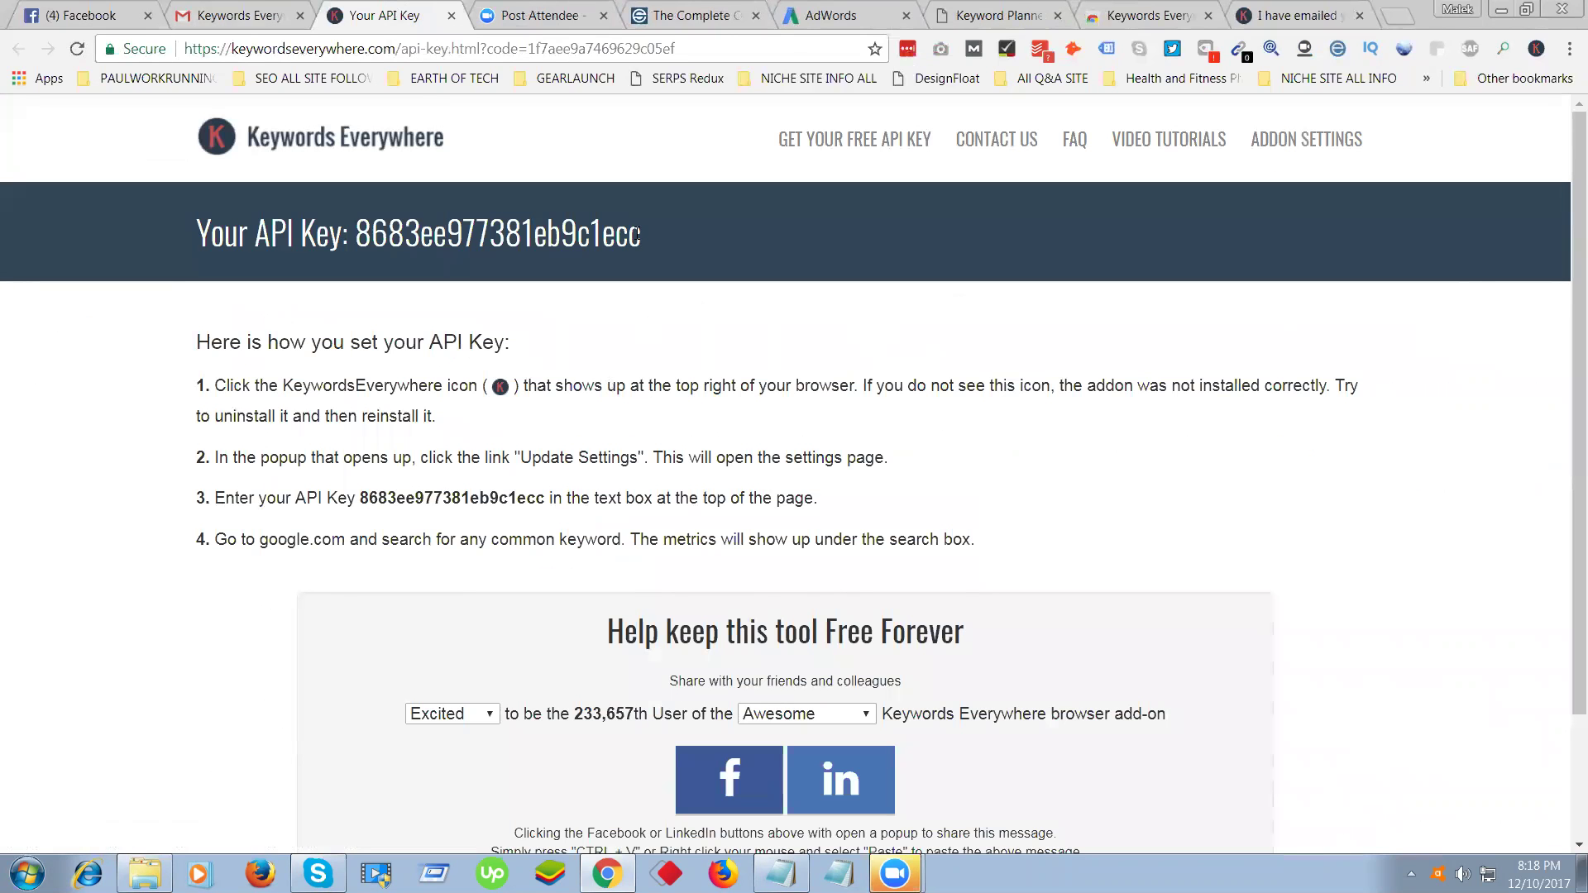
Copy the API key from the heading of the Keywords Everywhere API key page.
{"action": "left_click_drag", "start_coordinate": [638, 234], "coordinate": [359, 214]}
{"action": "right_click", "coordinate": [402, 227]}
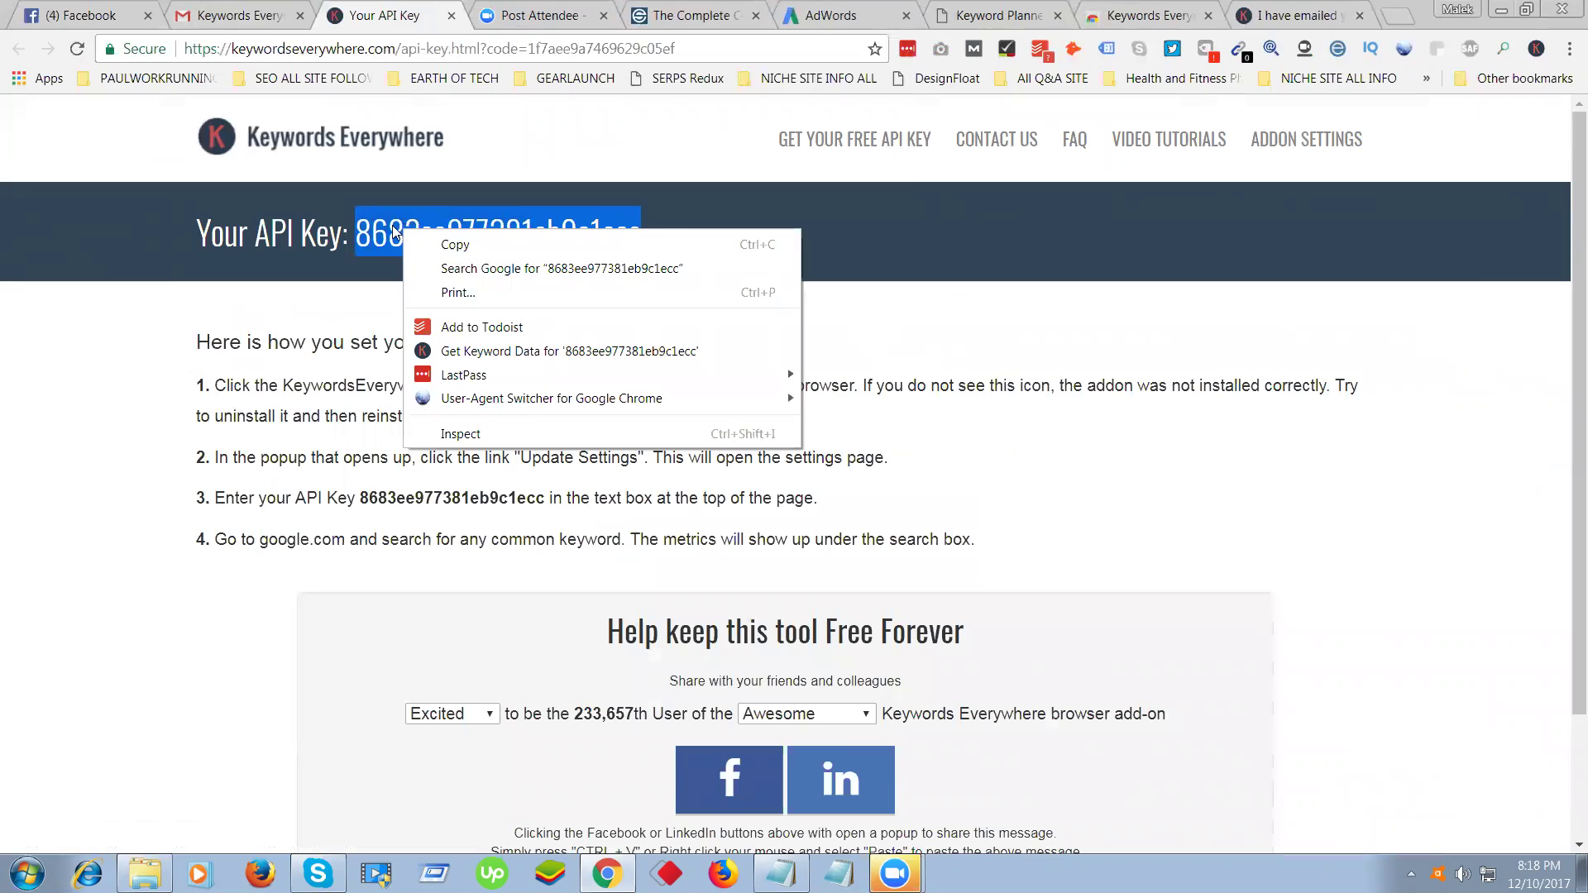
{"action": "left_click", "coordinate": [440, 239]}
{"action": "right_click", "coordinate": [439, 235]}
{"action": "left_click", "coordinate": [447, 242]}
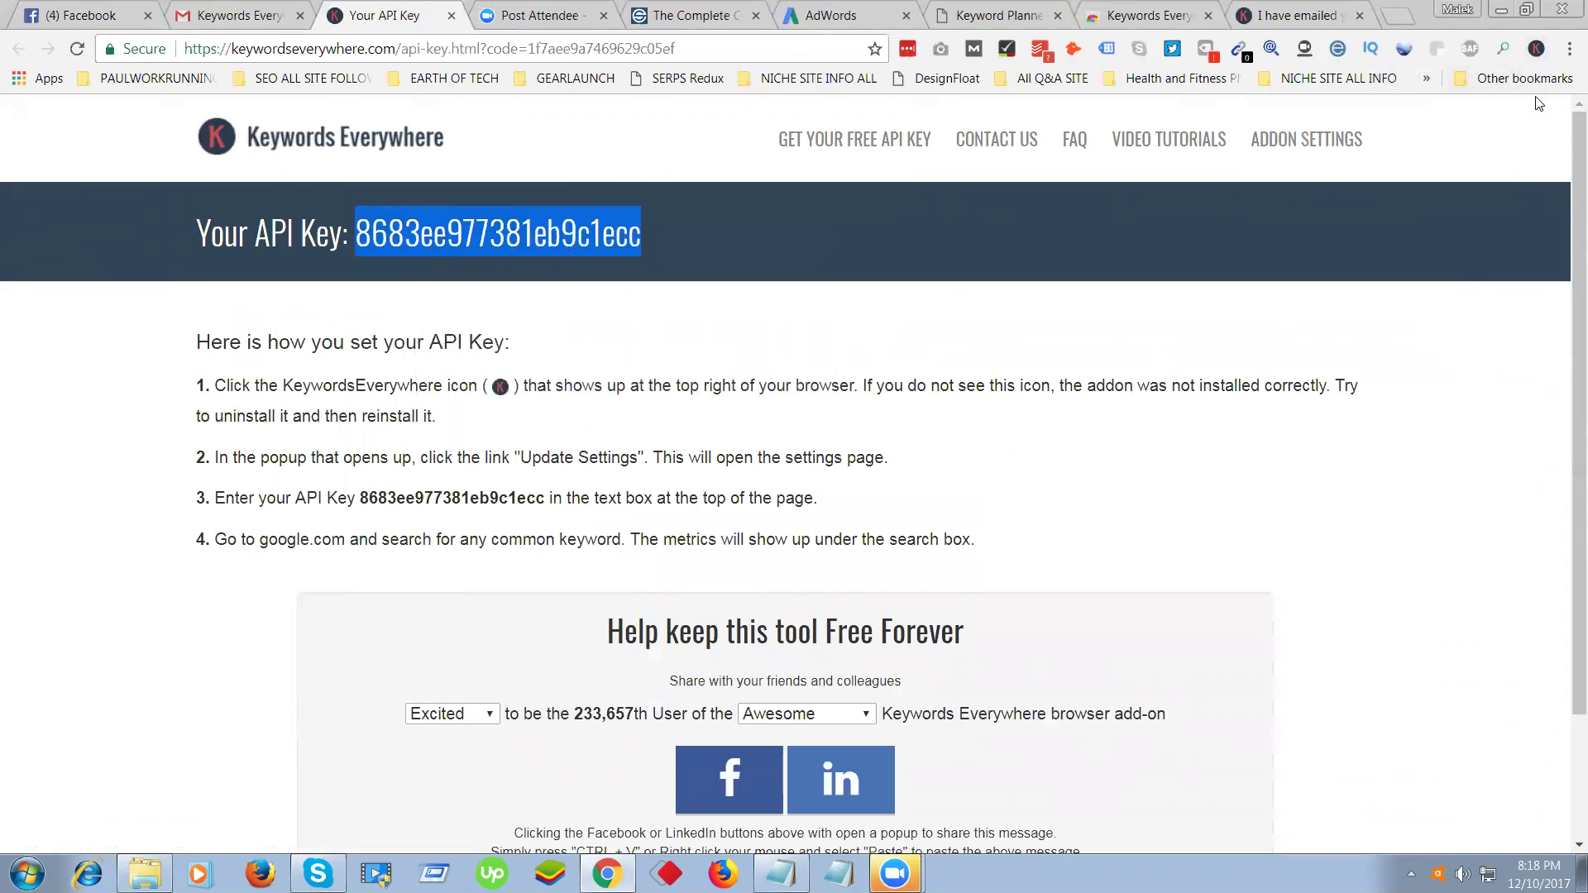
Open the Keywords Everywhere extension's settings and paste the copied key into the API key field.
{"action": "left_click", "coordinate": [1536, 49]}
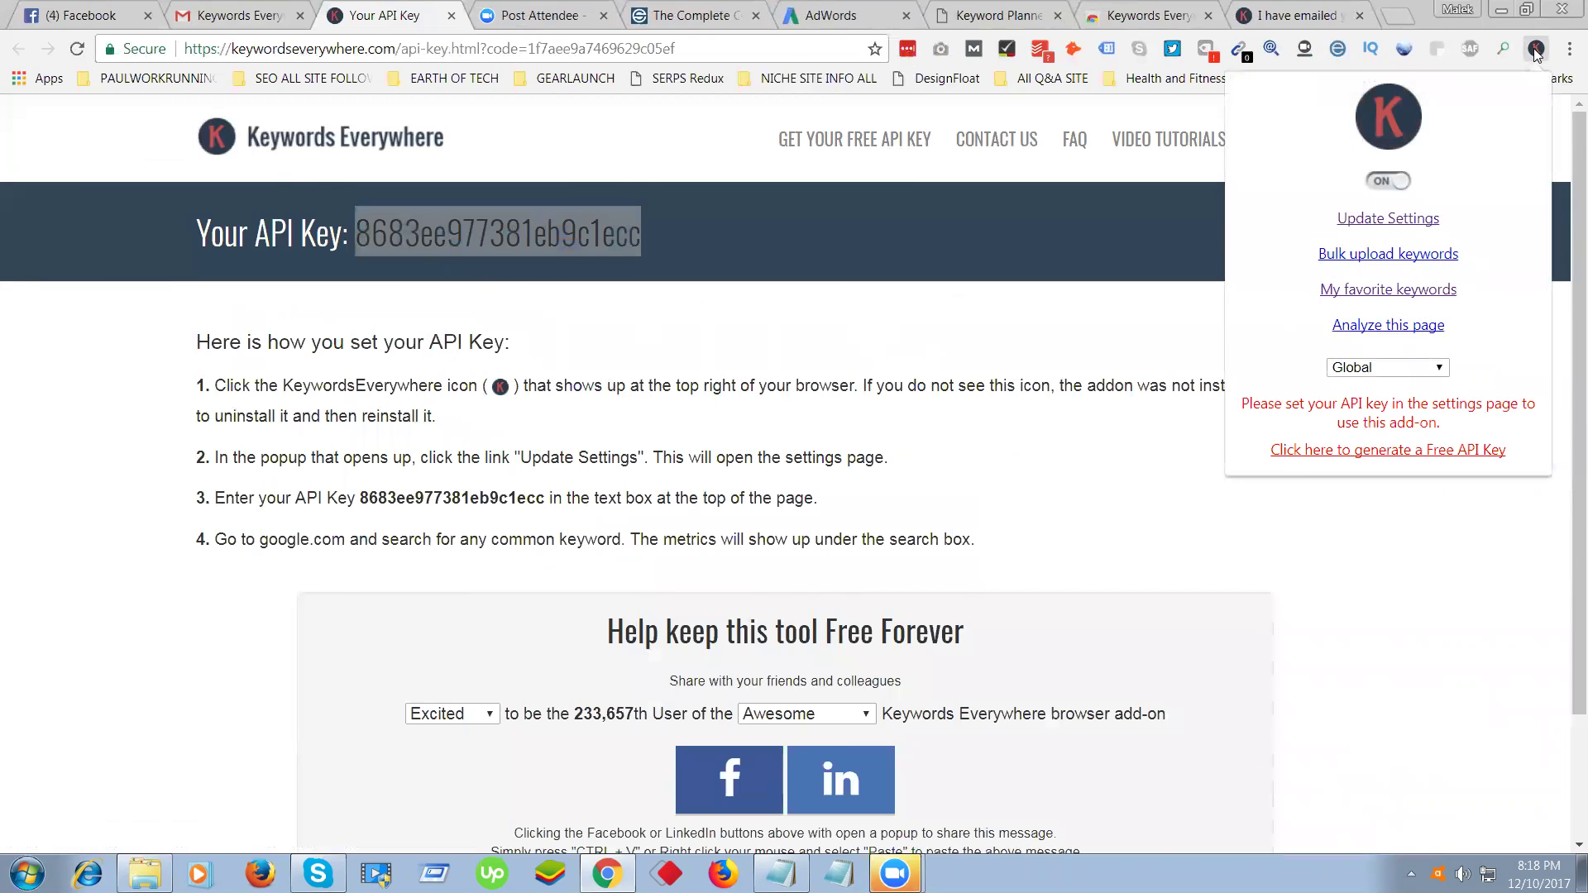
{"action": "left_click", "coordinate": [1393, 219]}
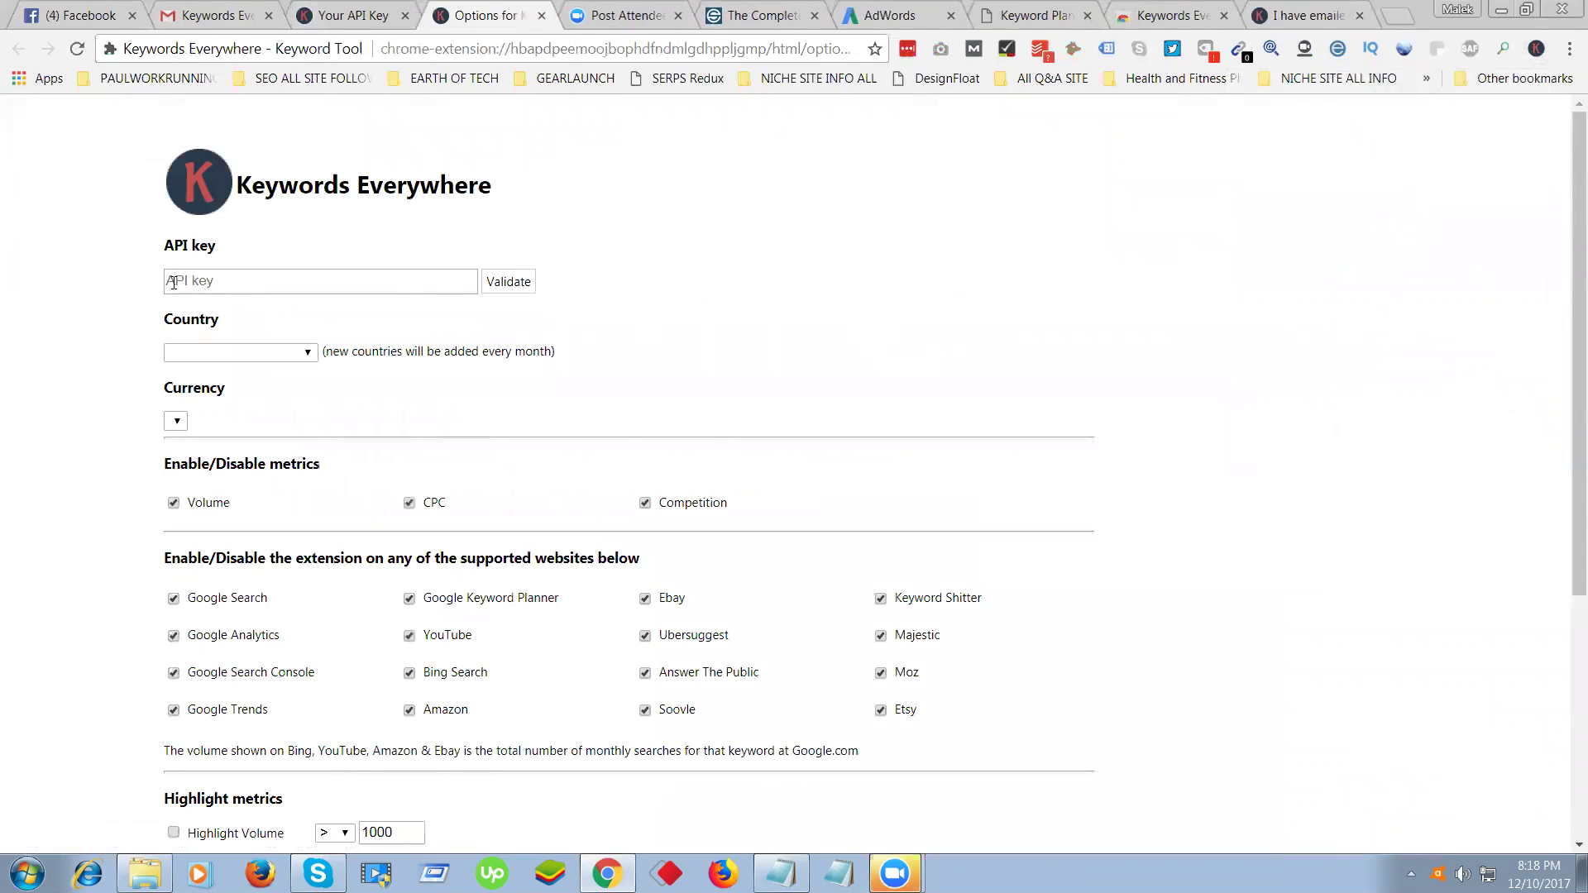
{"action": "left_click_drag", "start_coordinate": [165, 246], "coordinate": [224, 251]}
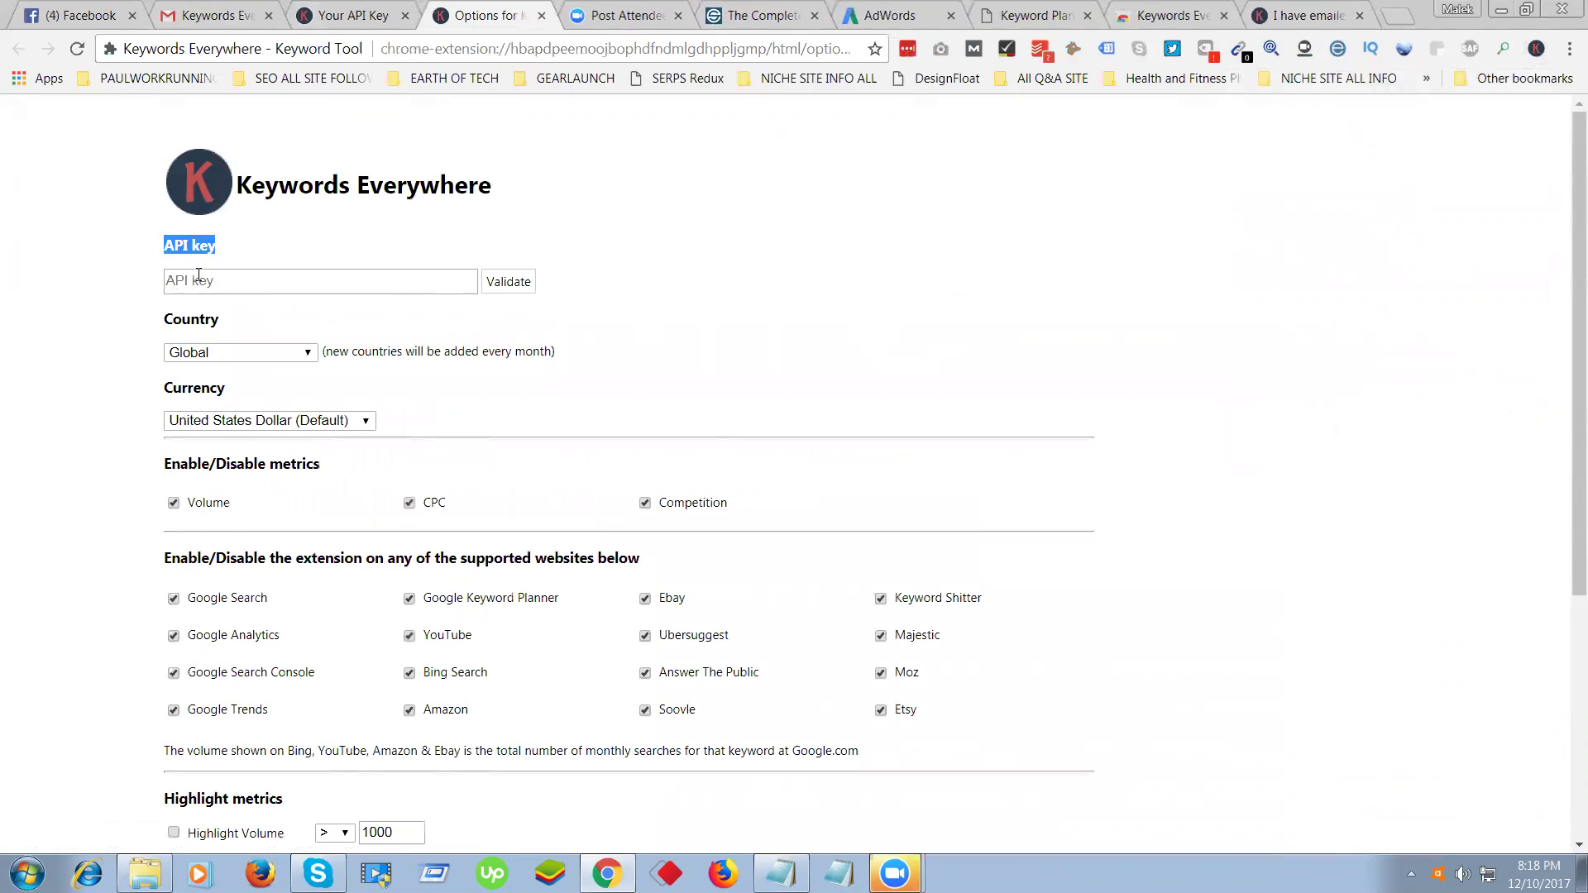
{"action": "right_click", "coordinate": [198, 280]}
{"action": "left_click", "coordinate": [253, 395]}
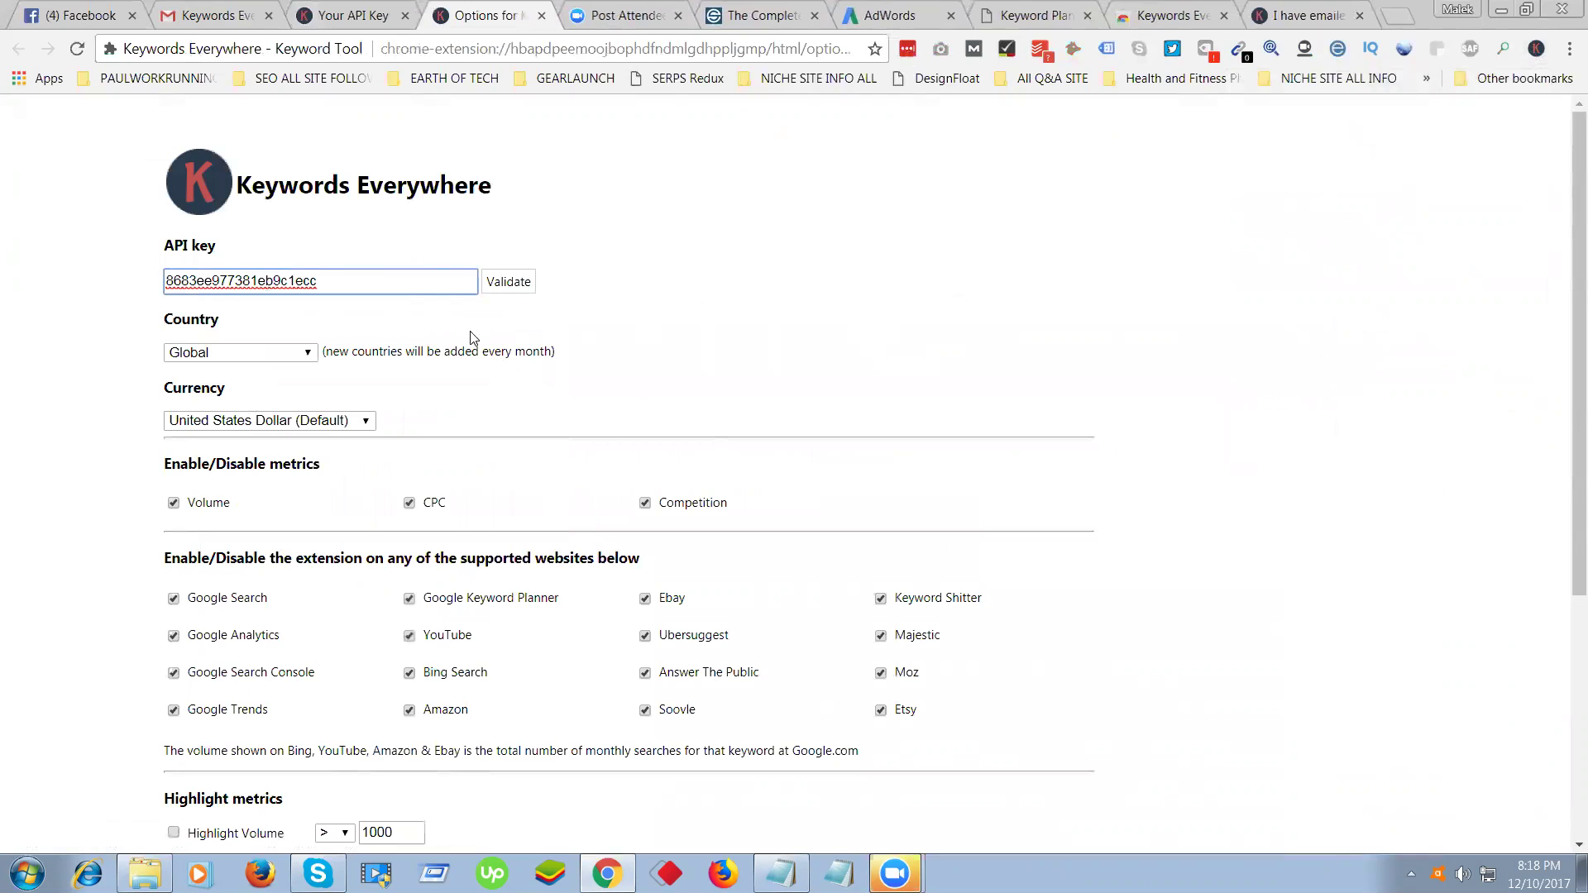
Set the country in the Keywords Everywhere settings to United States.
{"action": "left_click_drag", "start_coordinate": [174, 319], "coordinate": [225, 343]}
{"action": "left_click", "coordinate": [256, 353]}
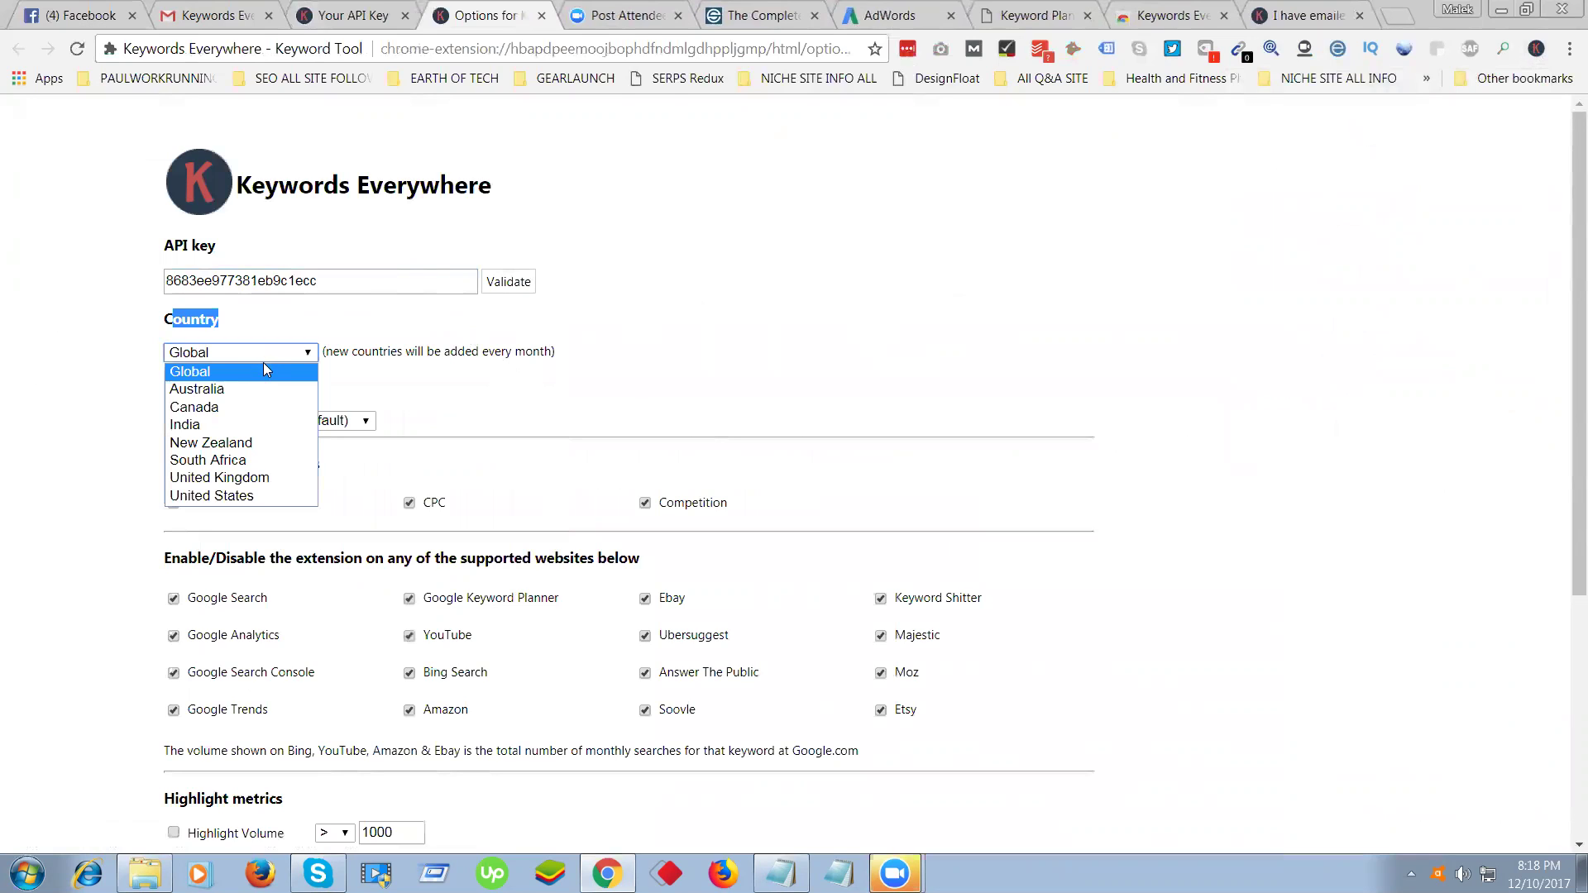
{"action": "left_click", "coordinate": [219, 496]}
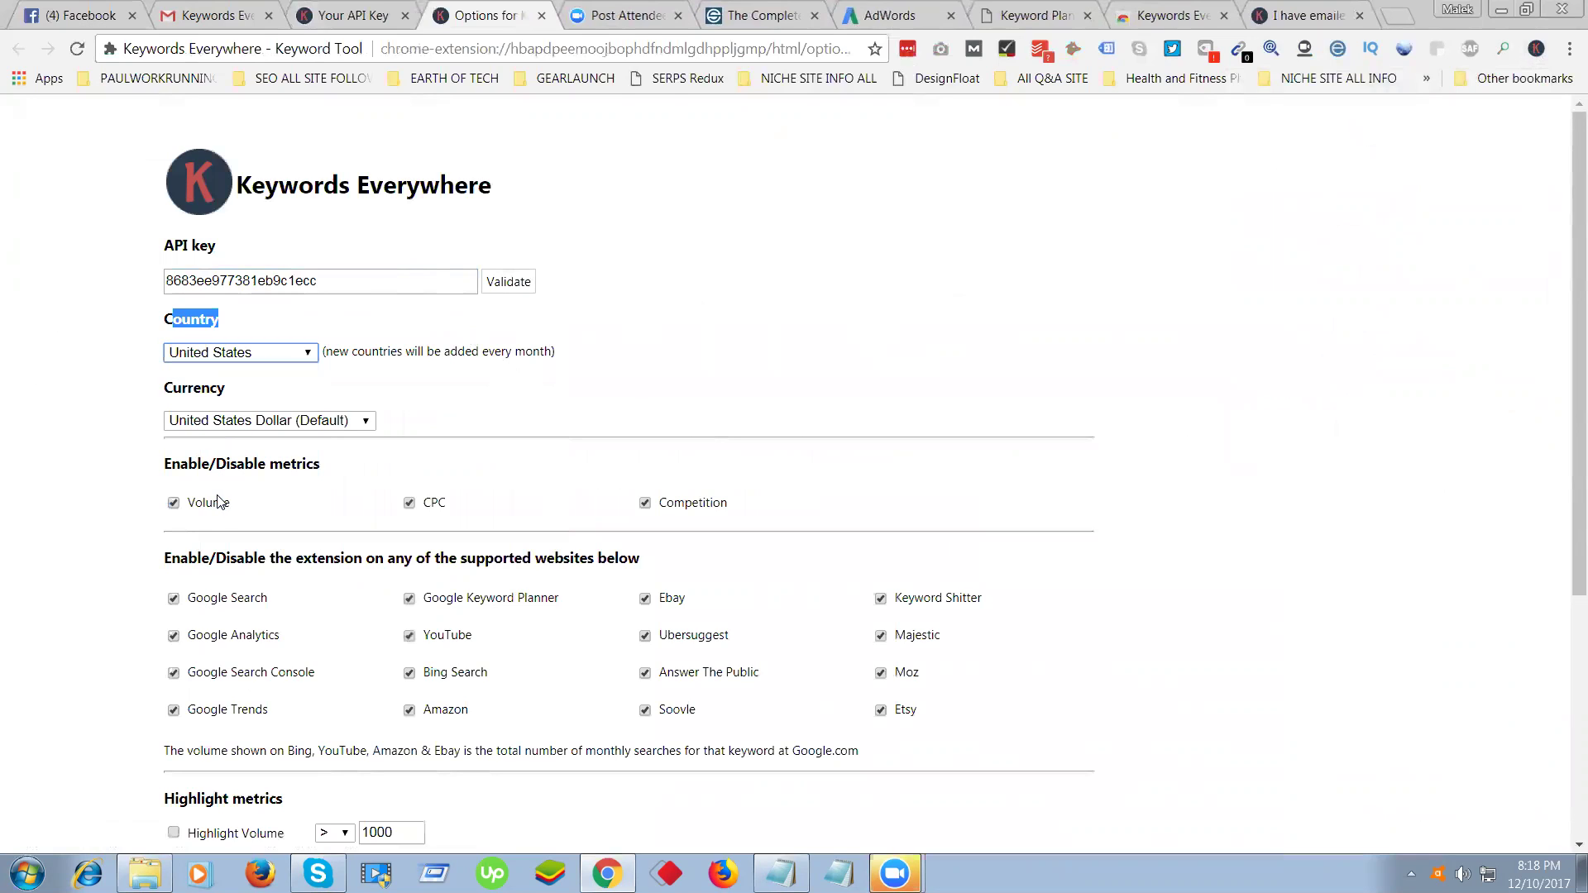
{"action": "left_click", "coordinate": [306, 354]}
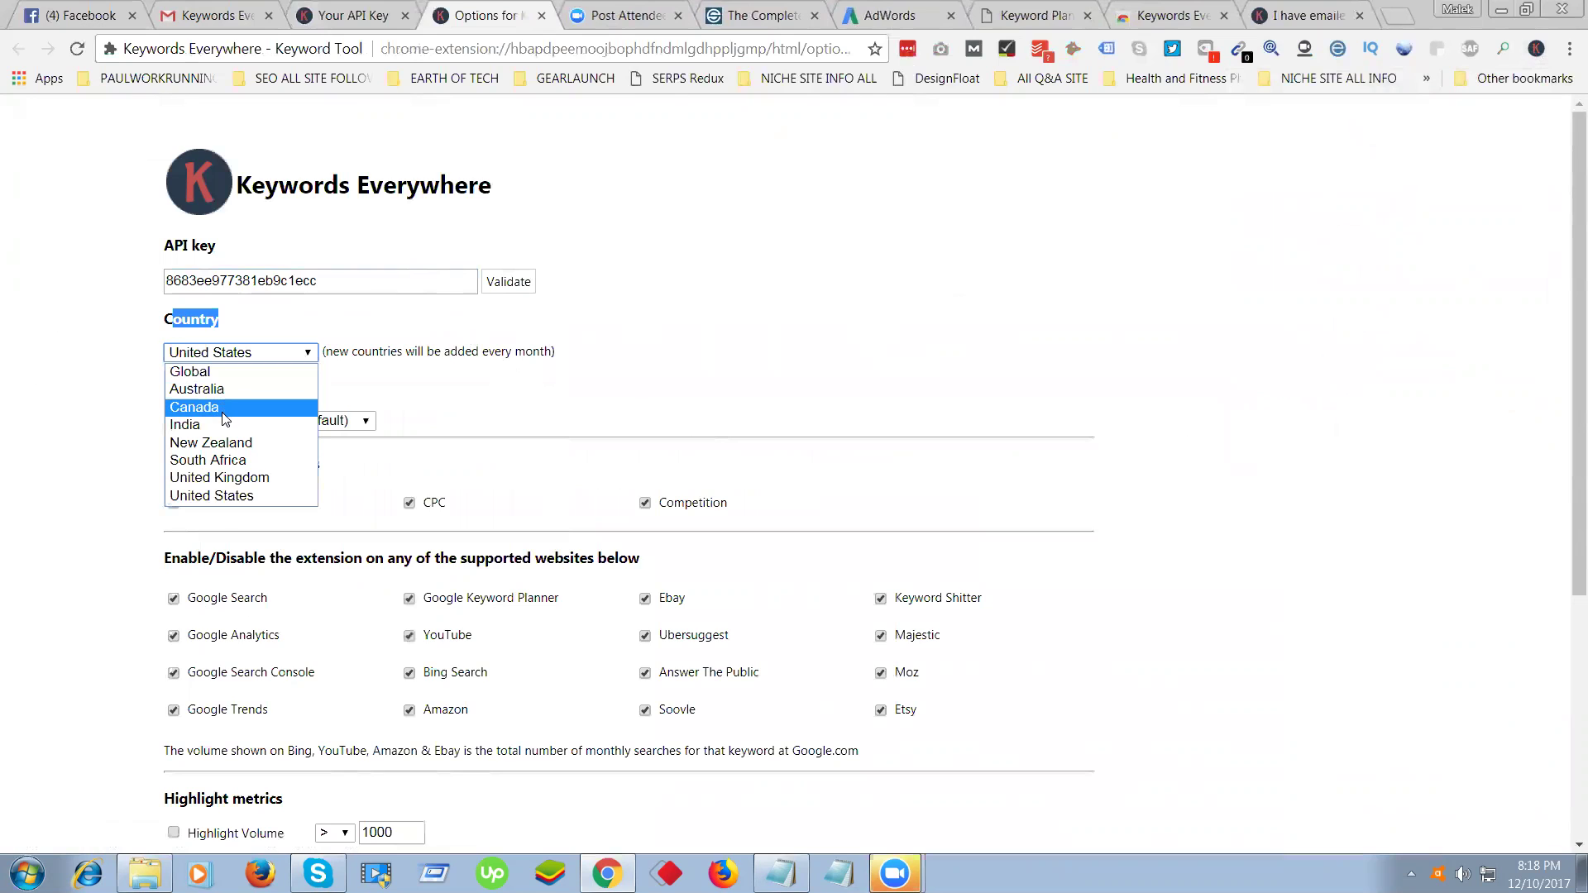
{"action": "left_click", "coordinate": [198, 408]}
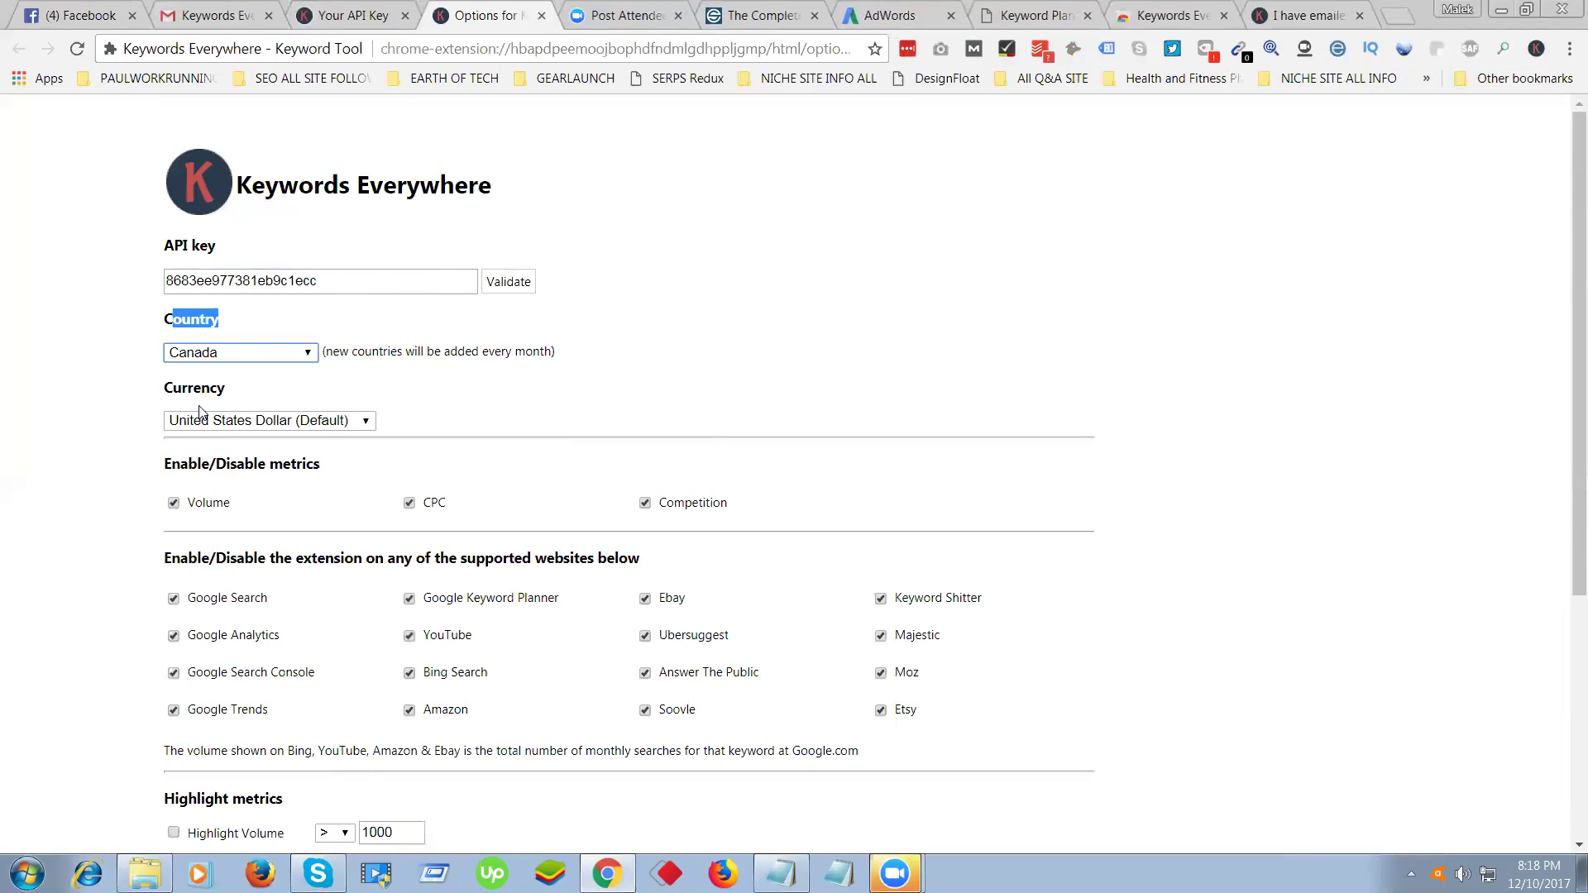
{"action": "left_click", "coordinate": [252, 363]}
{"action": "left_click", "coordinate": [273, 353]}
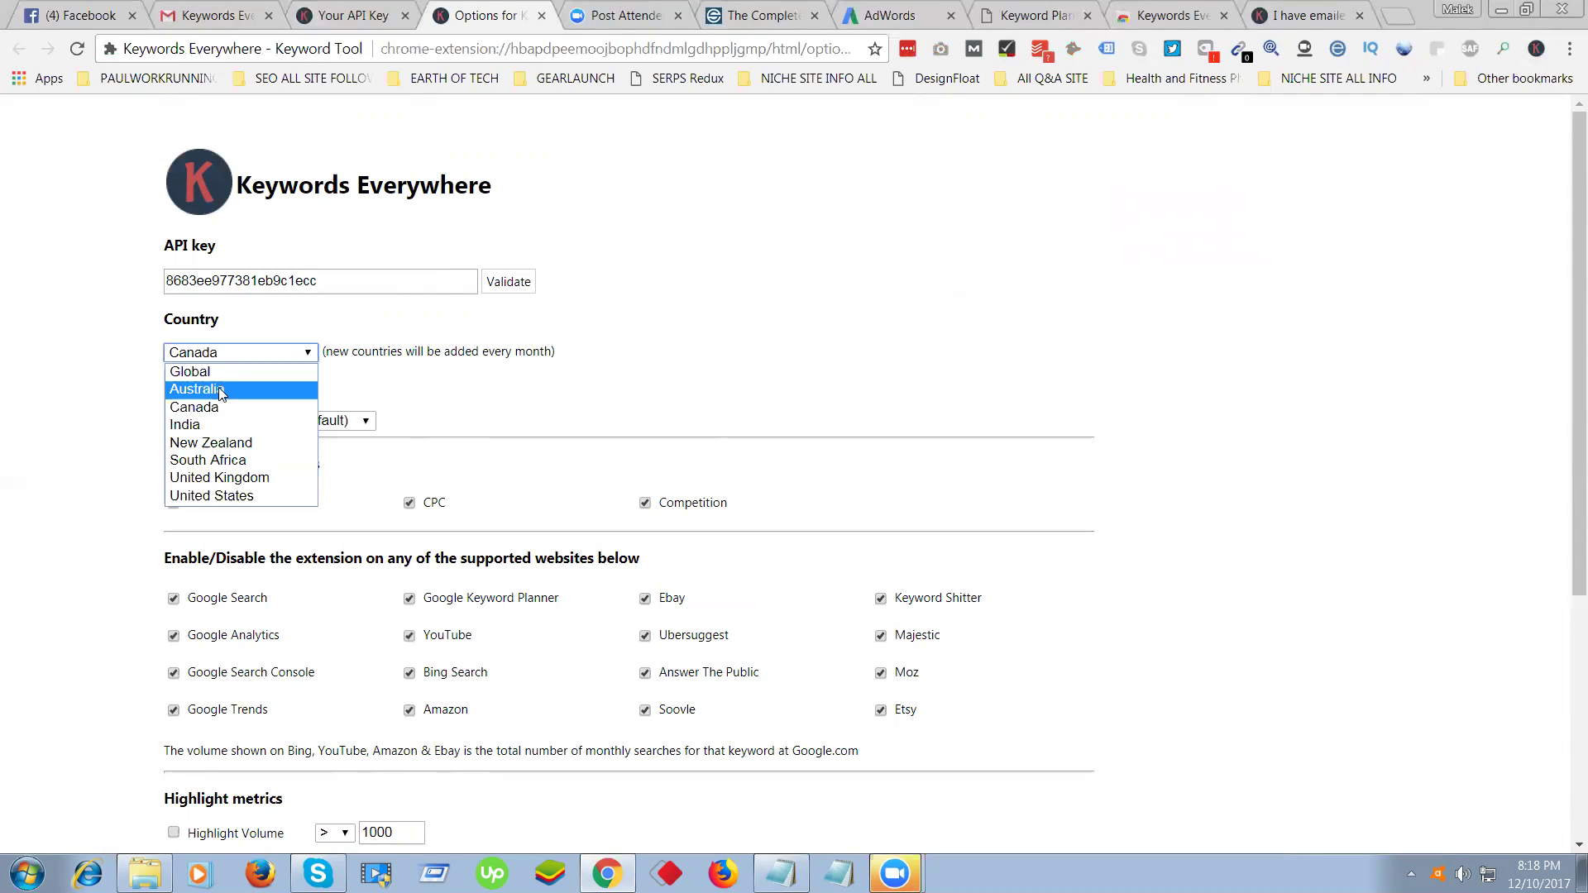
{"action": "left_click", "coordinate": [211, 495]}
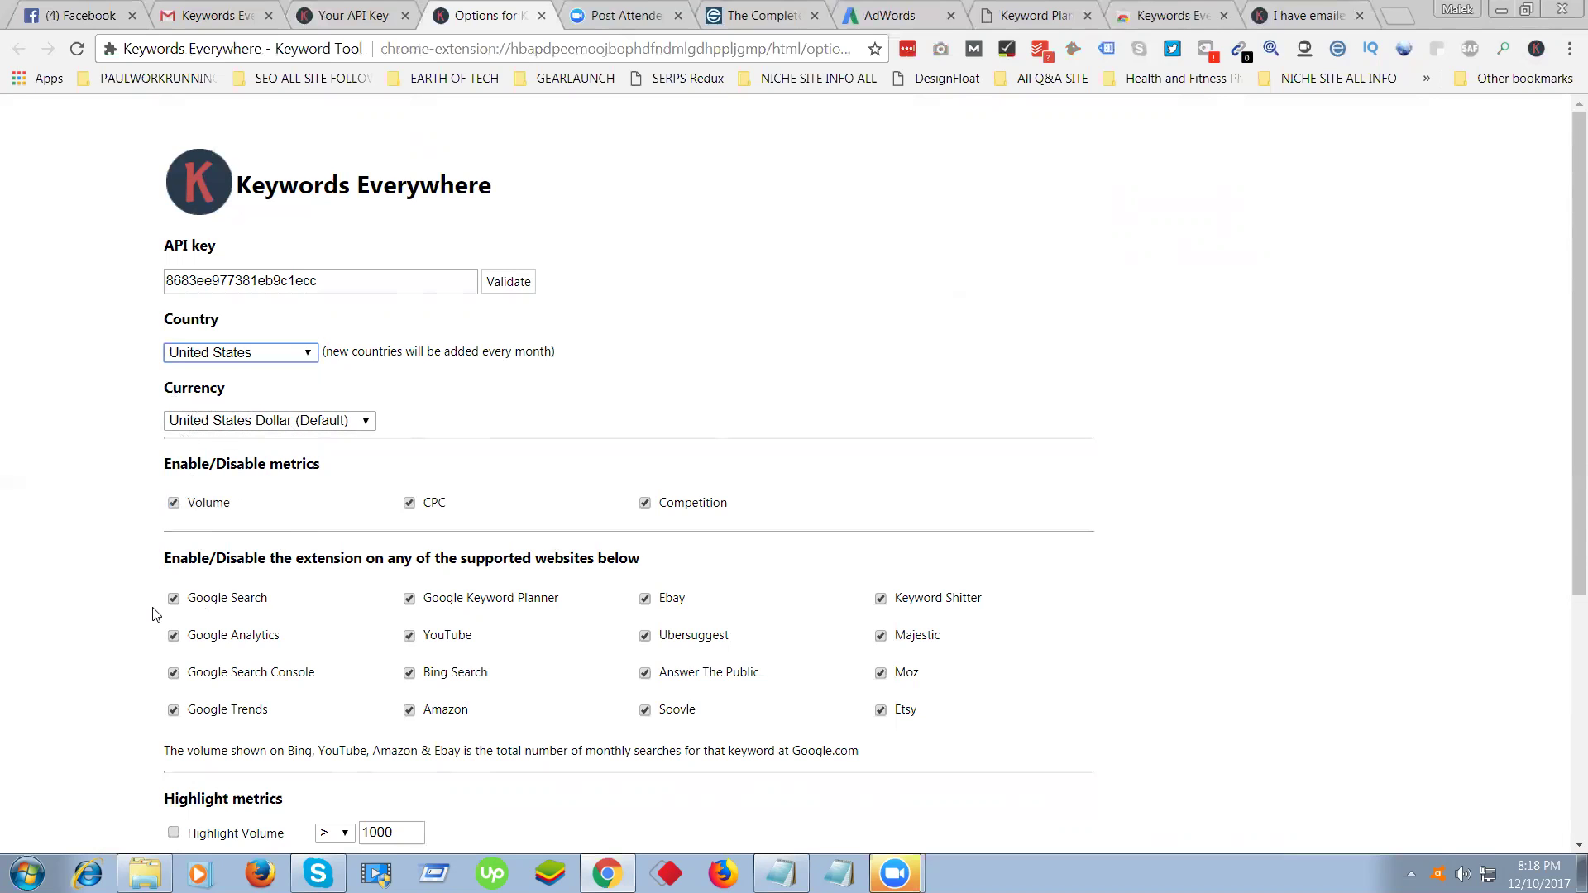
Validate the API key in the Keywords Everywhere settings and copy the key from its field.
{"action": "scroll", "coordinate": [513, 634], "scroll_direction": "down", "scroll_amount": 4}
{"action": "scroll", "coordinate": [506, 579], "scroll_direction": "up", "scroll_amount": 4}
{"action": "left_click", "coordinate": [512, 283]}
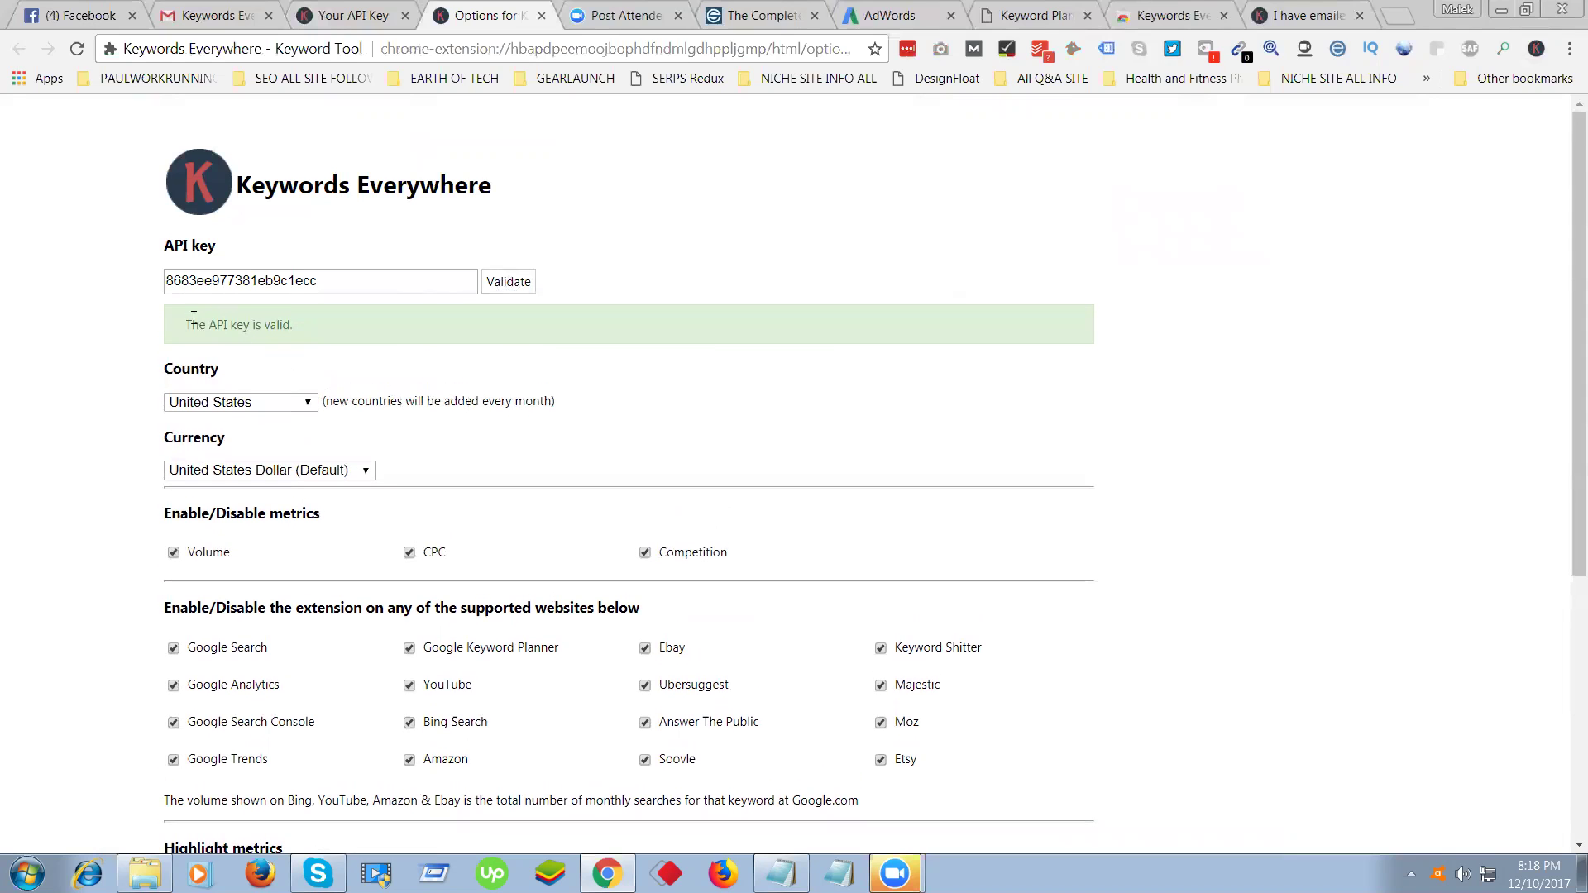
{"action": "left_click_drag", "start_coordinate": [183, 324], "coordinate": [152, 298]}
{"action": "right_click", "coordinate": [217, 289]}
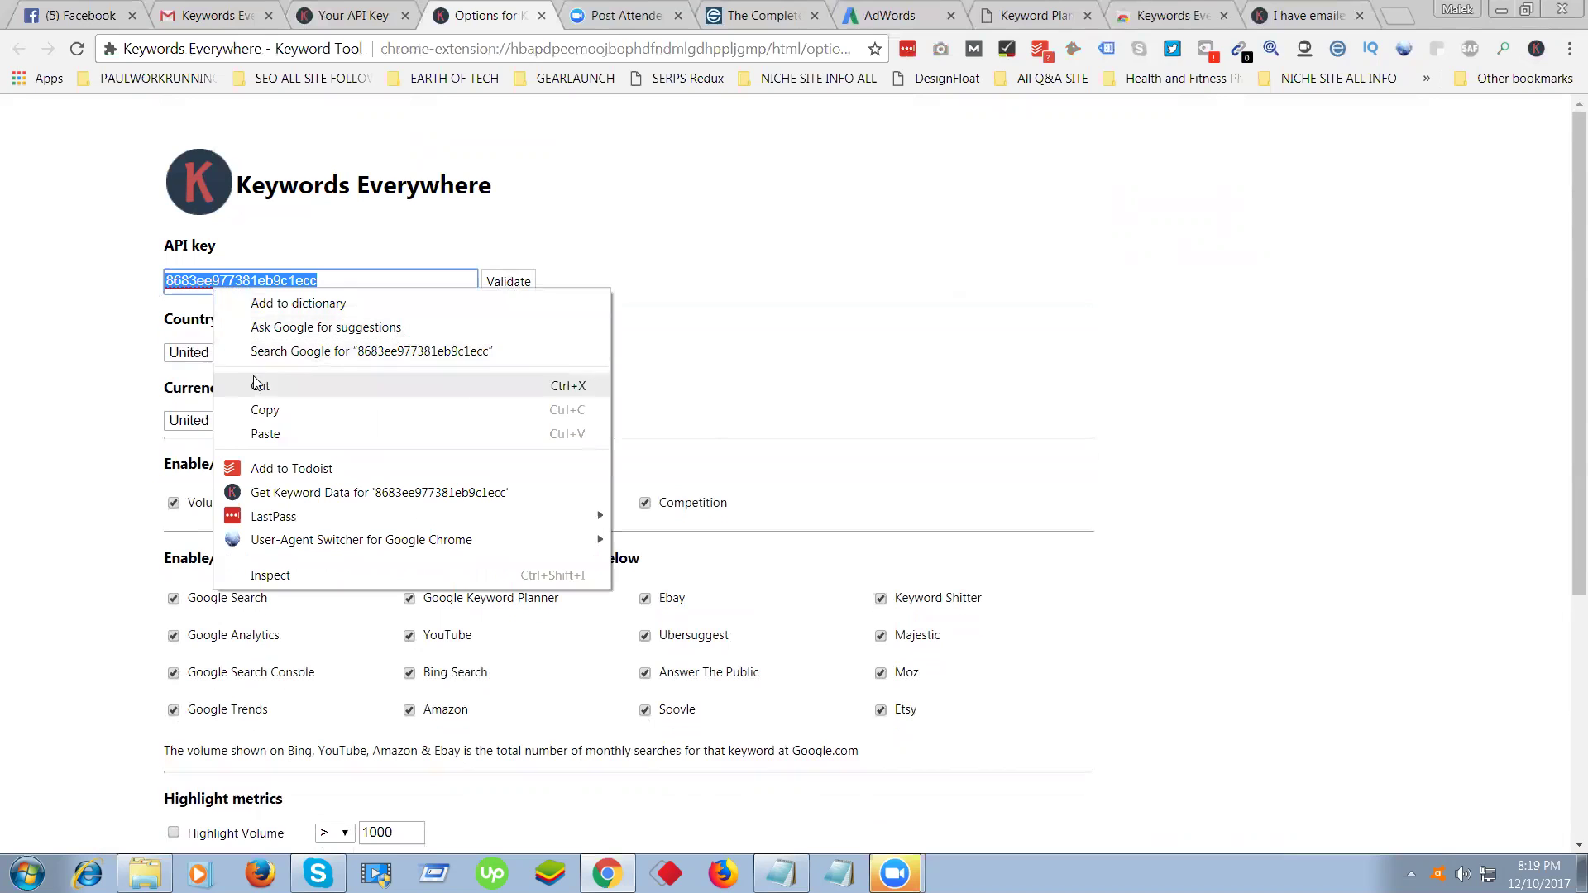
{"action": "left_click", "coordinate": [264, 409]}
{"action": "left_click", "coordinate": [991, 293]}
Search Google for "how to make bitcoin" from the browser tab with the API key confirmation page.
{"action": "left_click", "coordinate": [1306, 15]}
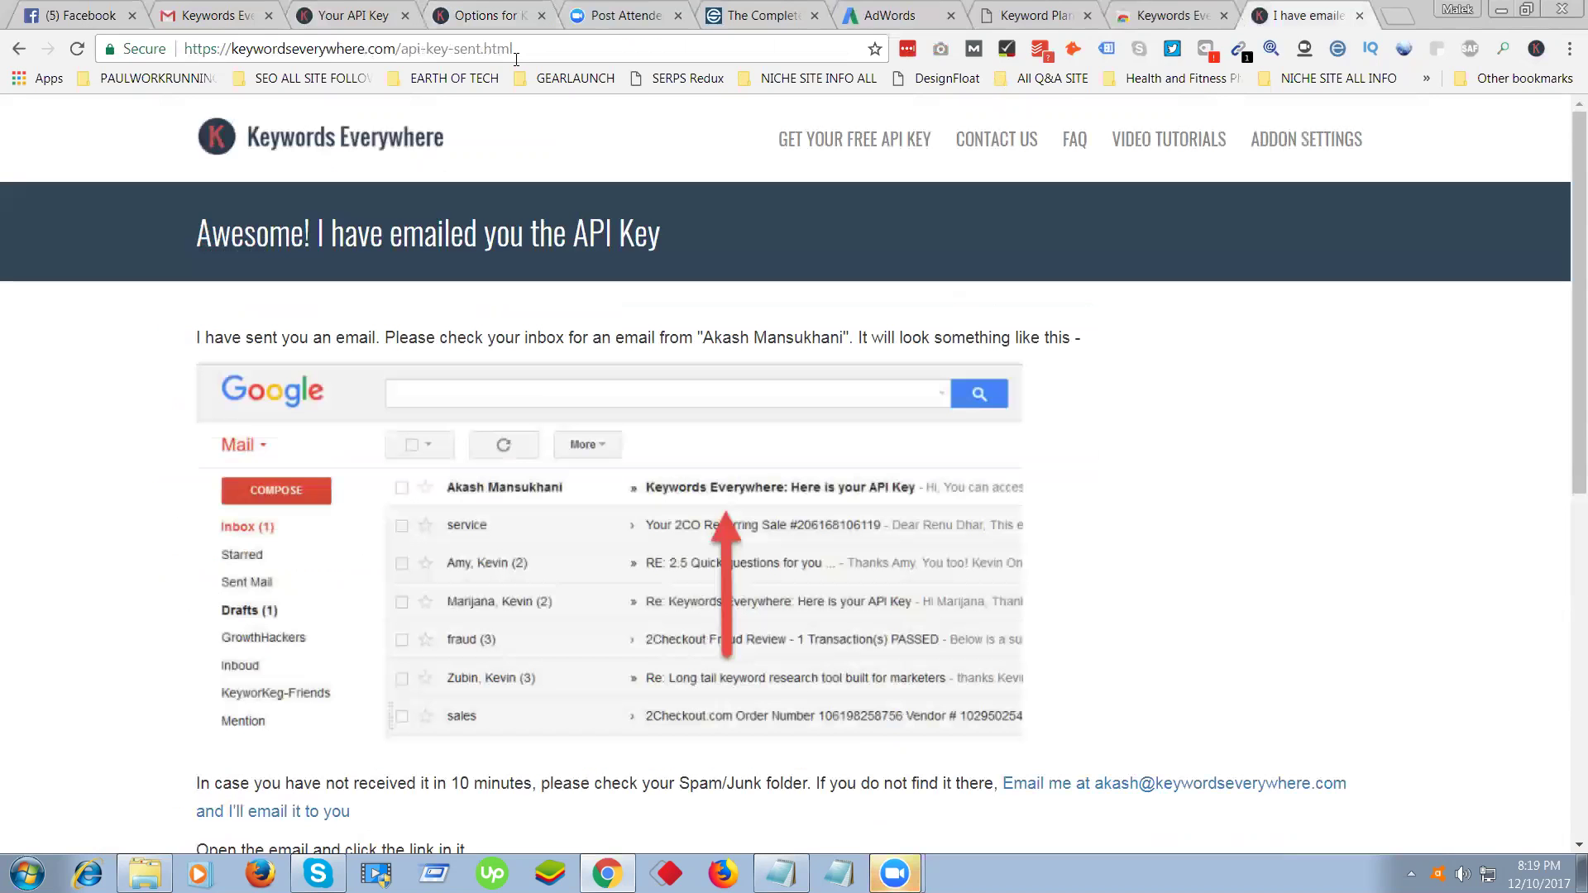
{"action": "left_click", "coordinate": [505, 51]}
{"action": "type", "text": "how to"}
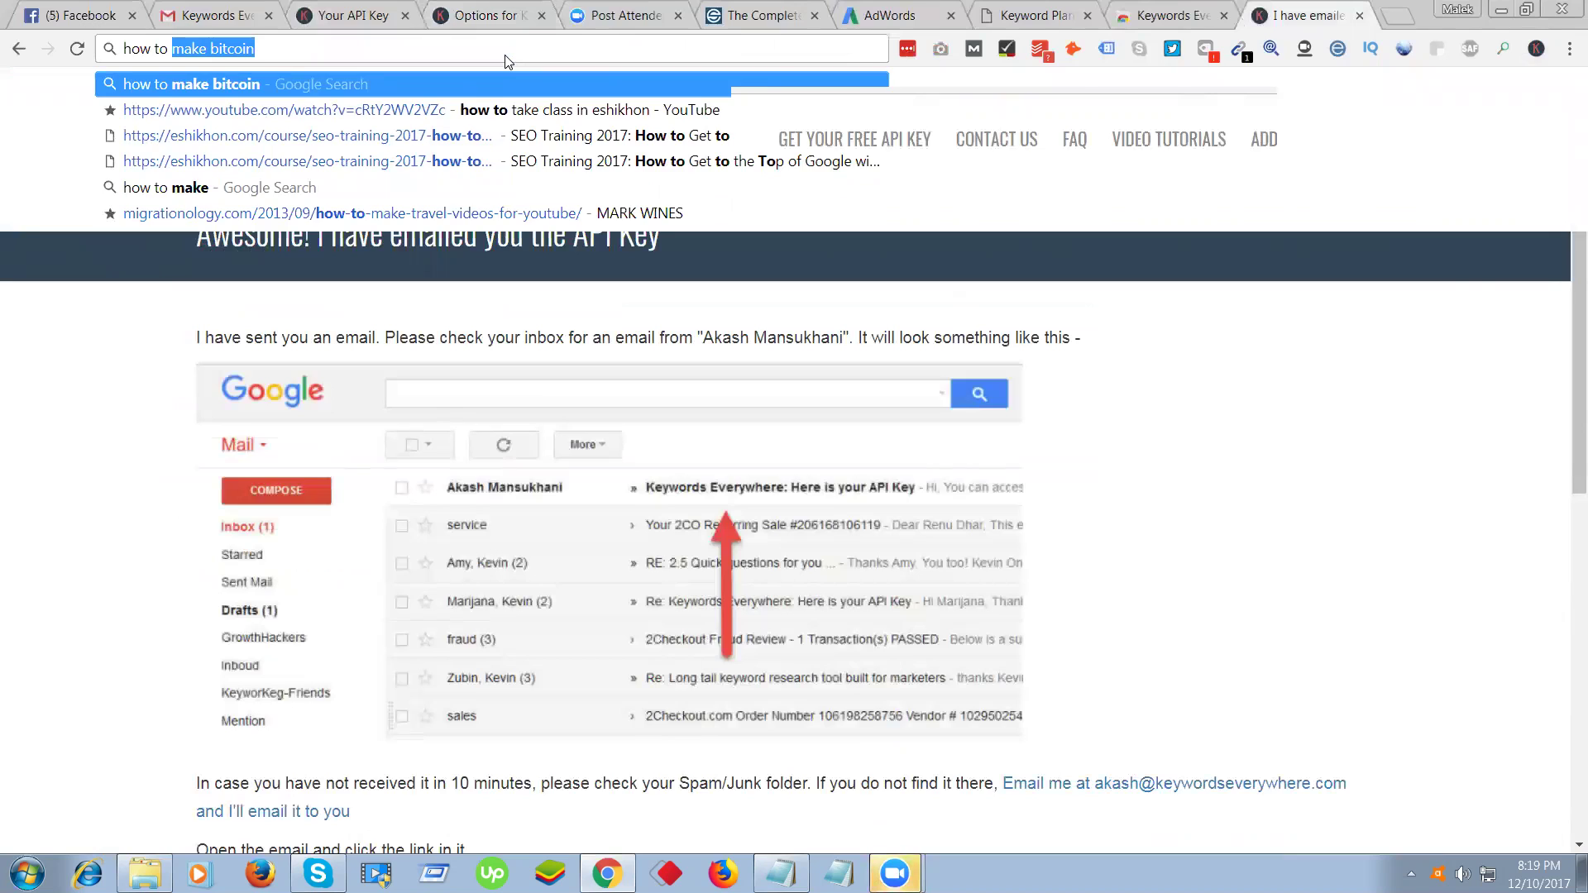
{"action": "key", "text": "Return"}
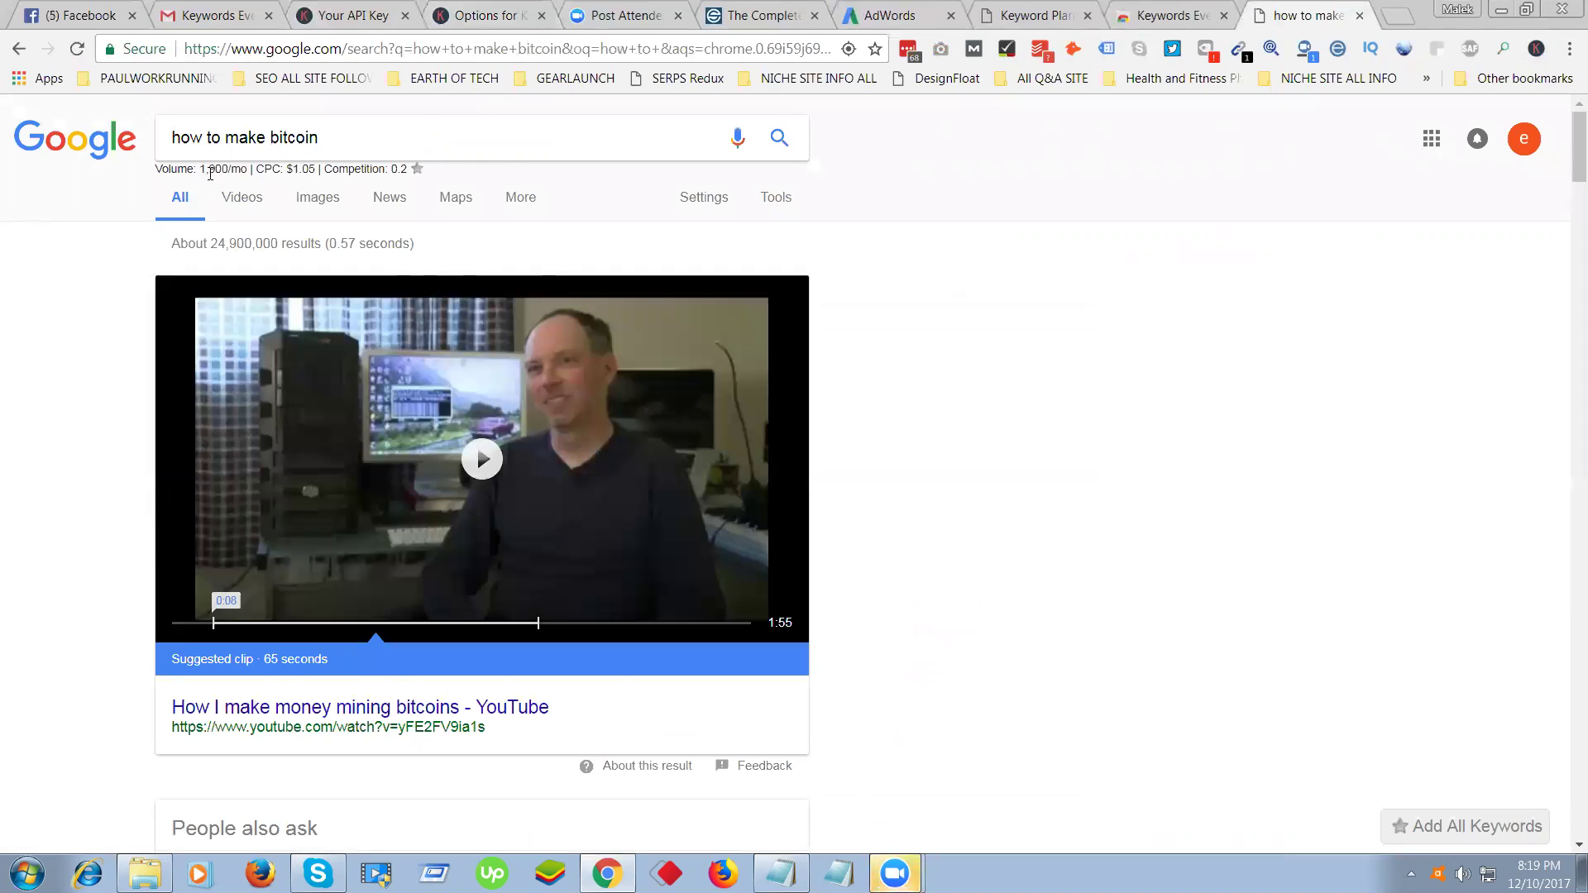
Examine the volume, CPC and competition shown for "how to make bitcoin" and for the related searches at the end of the results.
{"action": "left_click_drag", "start_coordinate": [156, 170], "coordinate": [409, 172]}
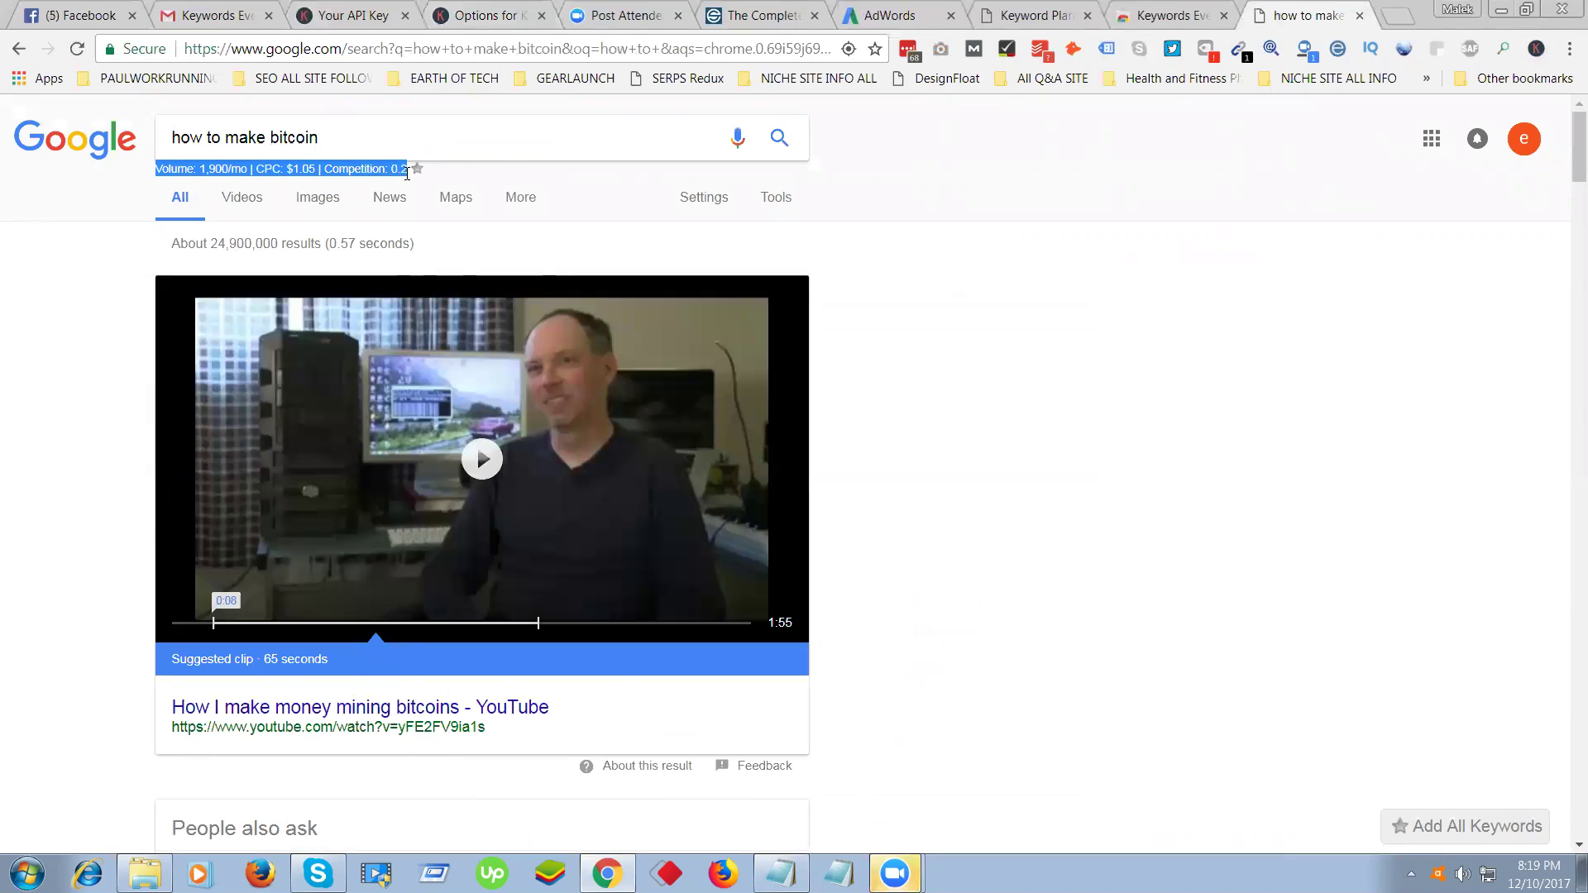
{"action": "left_click", "coordinate": [220, 169]}
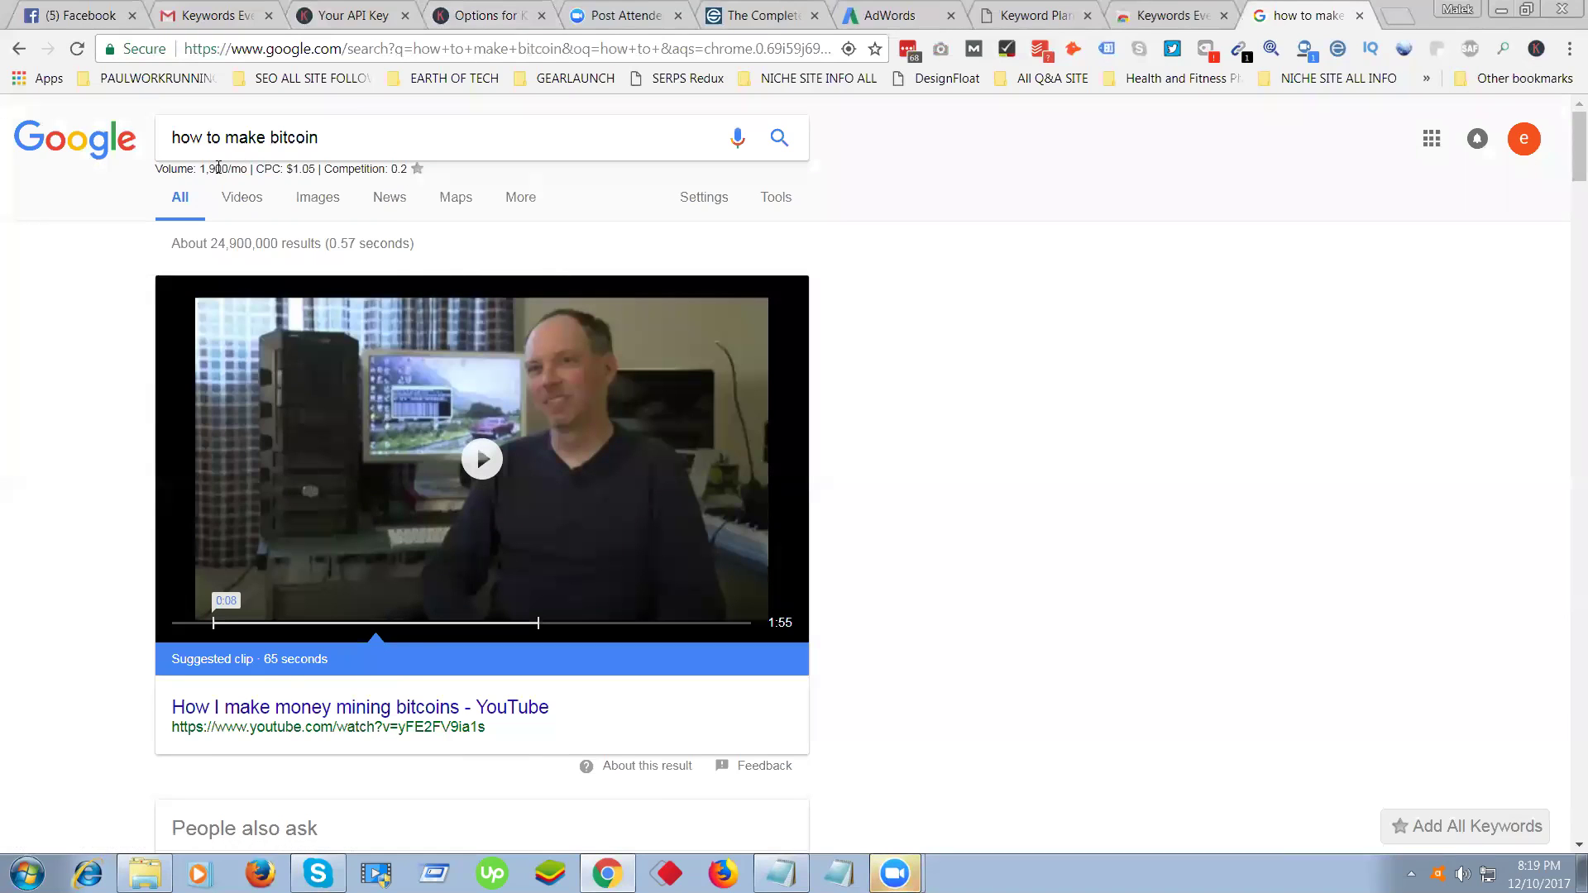
{"action": "left_click_drag", "start_coordinate": [316, 169], "coordinate": [300, 170]}
{"action": "scroll", "coordinate": [225, 616], "scroll_direction": "down", "scroll_amount": 10}
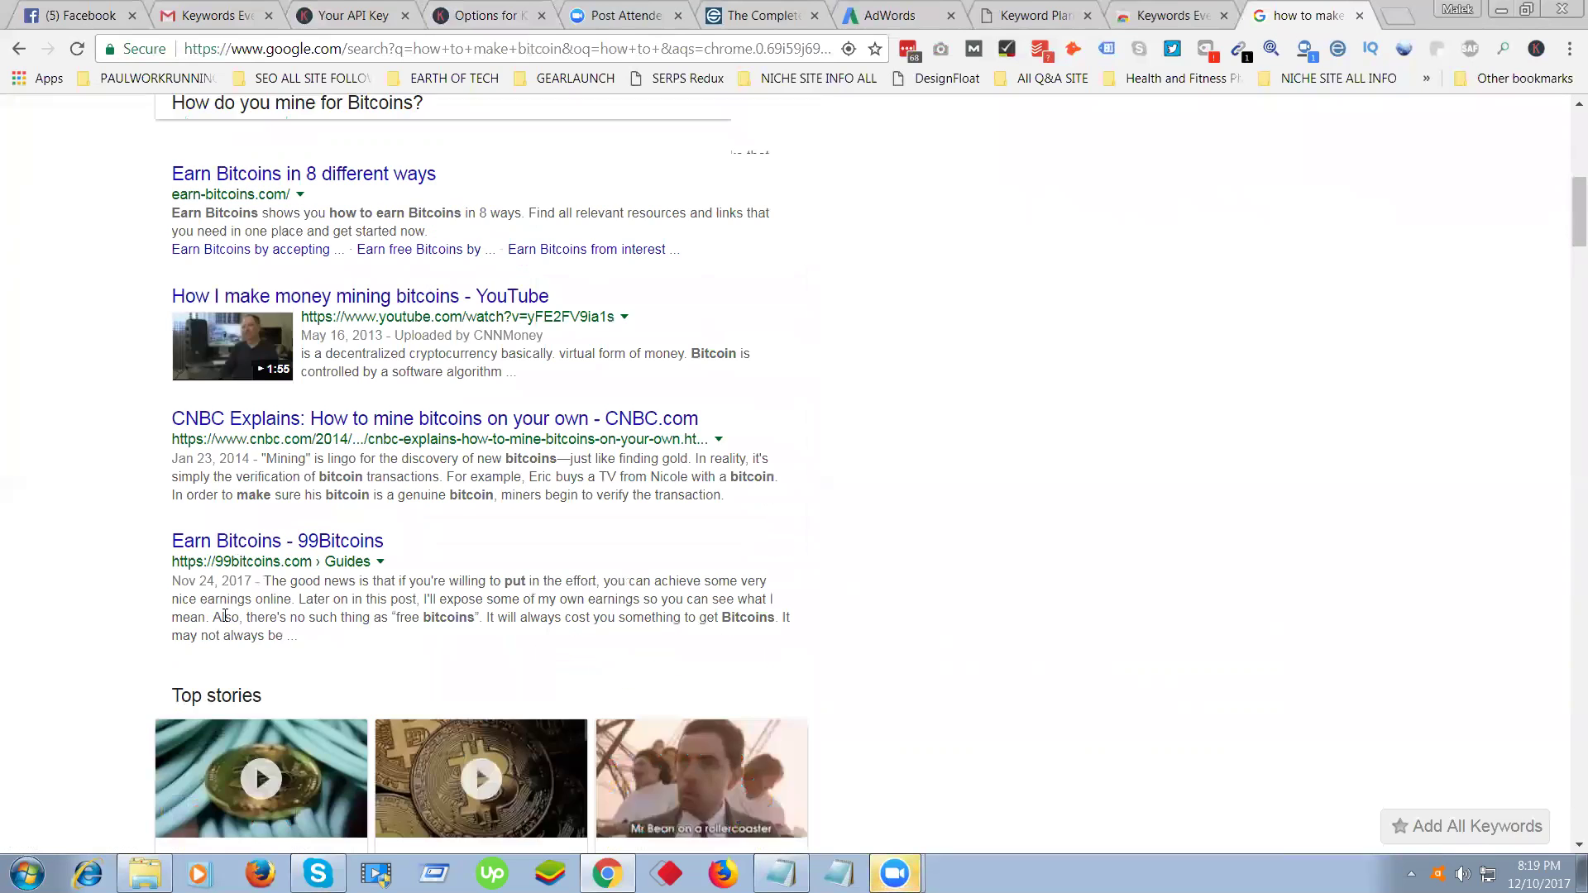
{"action": "scroll", "coordinate": [224, 636], "scroll_direction": "down", "scroll_amount": 15}
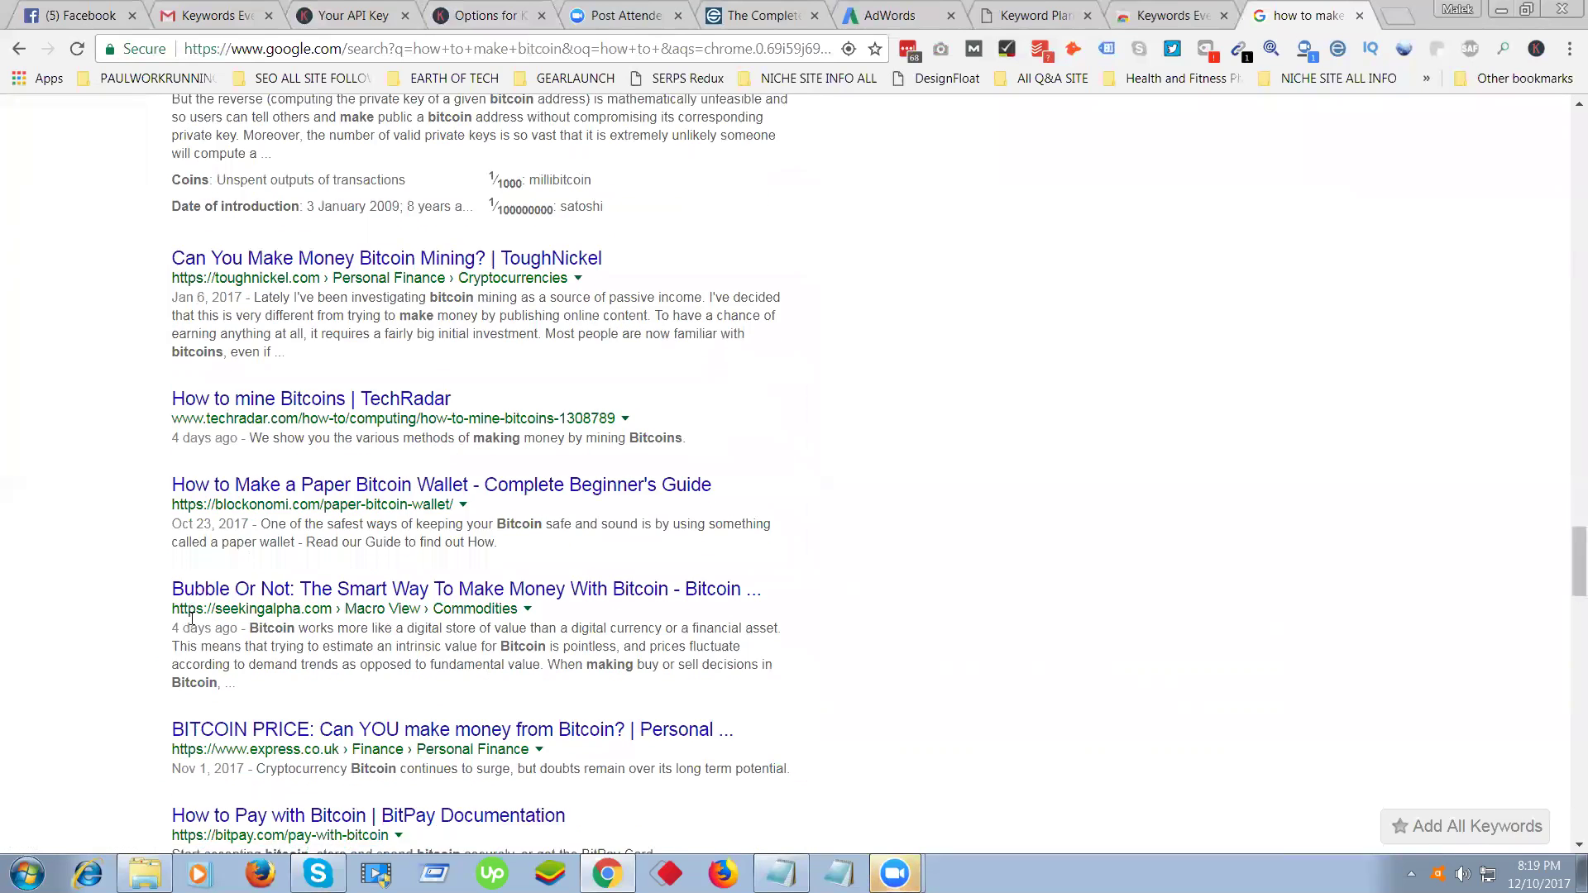
{"action": "scroll", "coordinate": [176, 626], "scroll_direction": "down", "scroll_amount": 10}
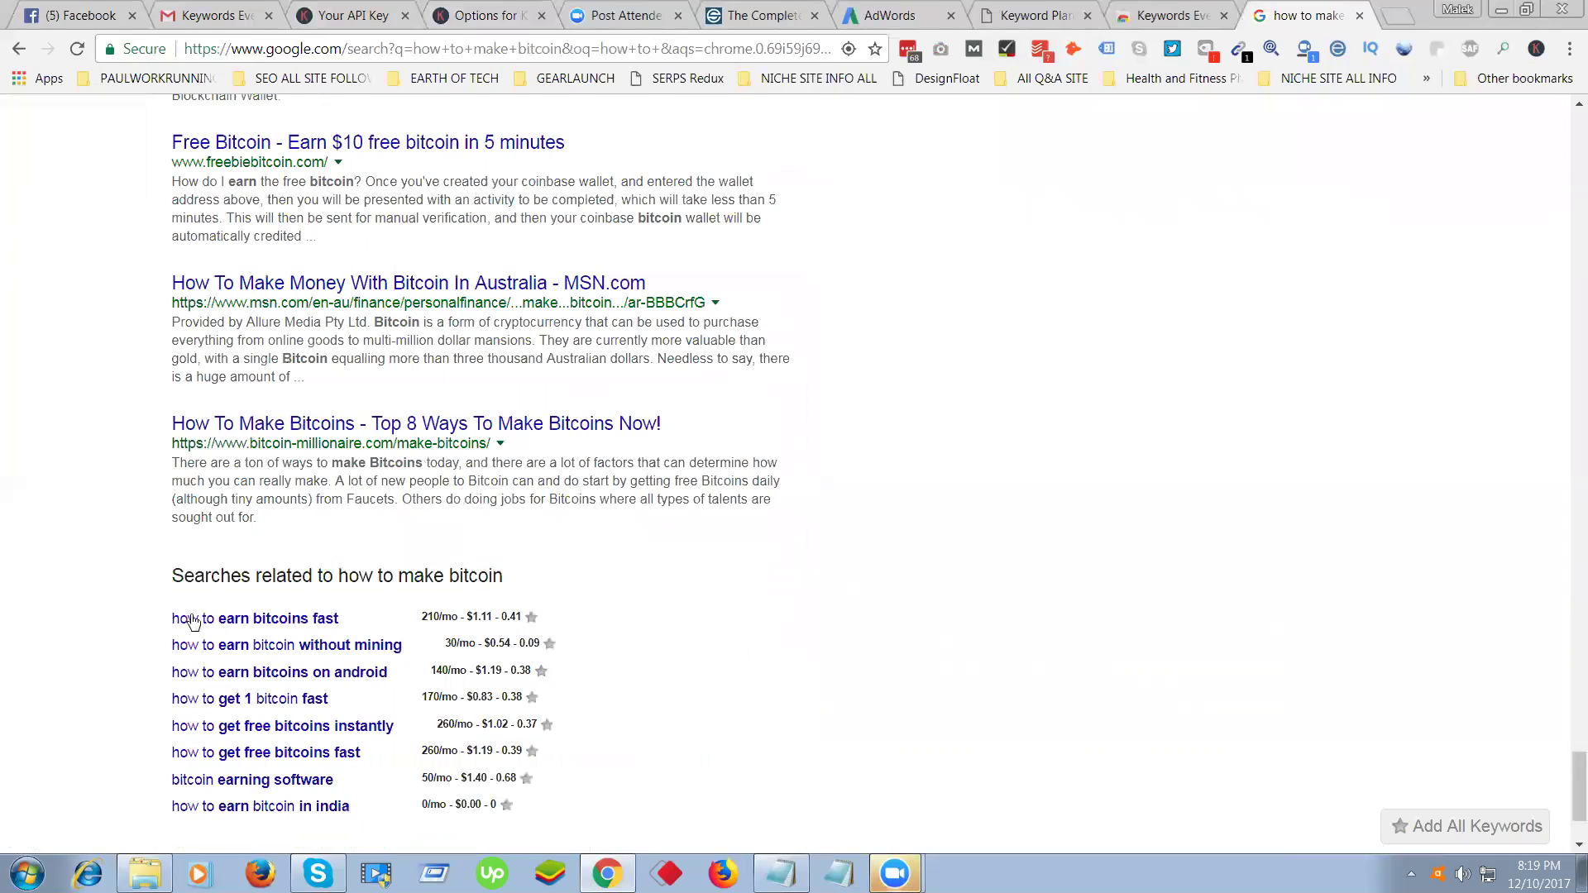
{"action": "scroll", "coordinate": [192, 622], "scroll_direction": "up", "scroll_amount": 10}
{"action": "scroll", "coordinate": [181, 575], "scroll_direction": "up", "scroll_amount": 6}
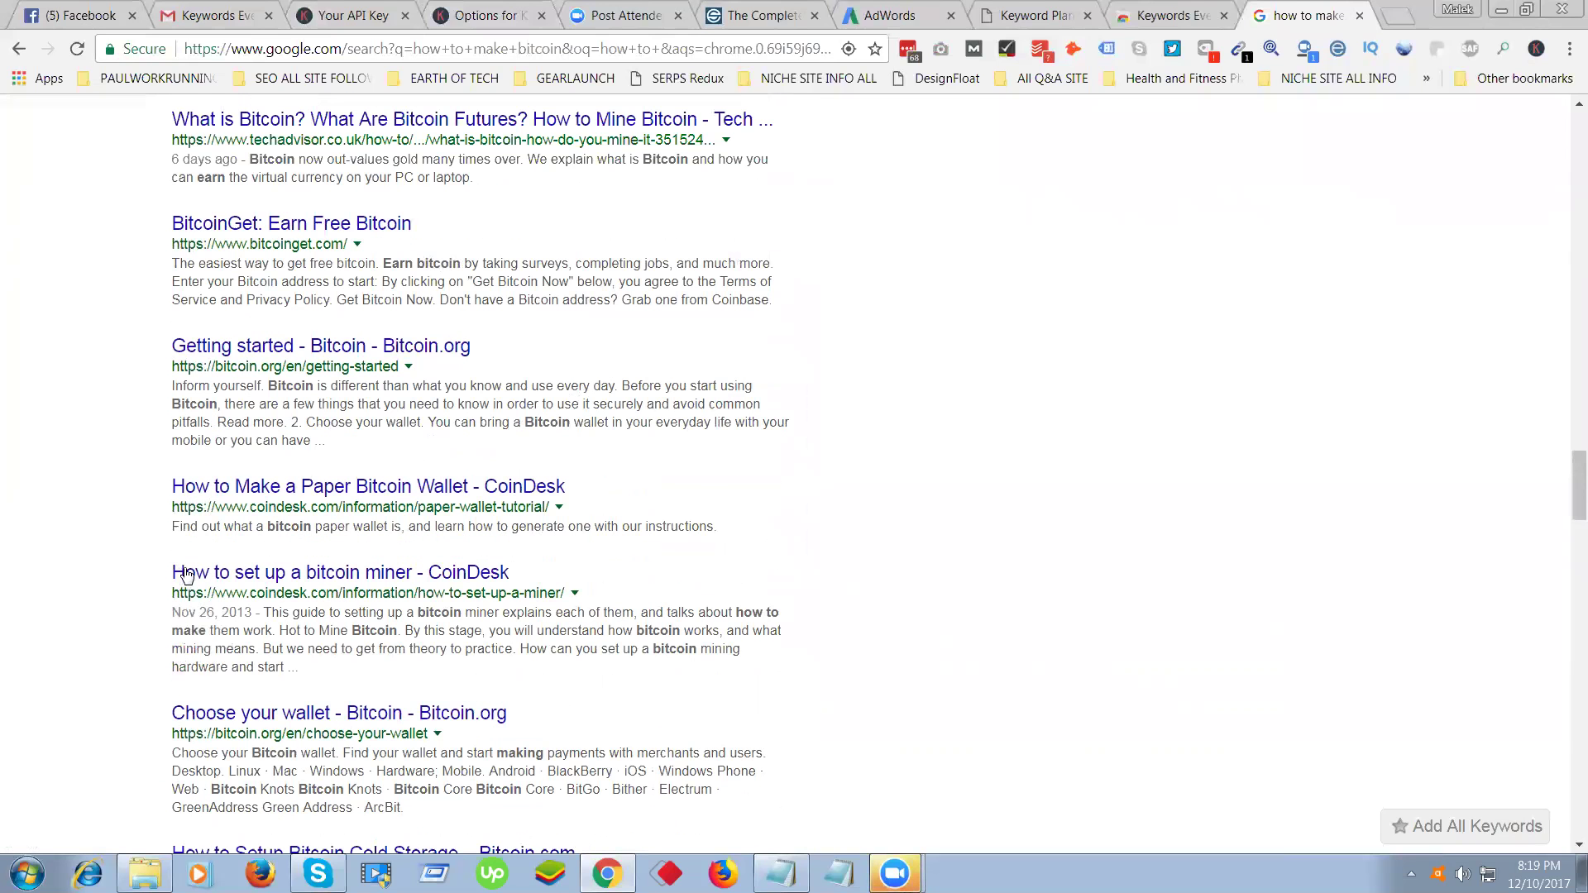
{"action": "scroll", "coordinate": [186, 577], "scroll_direction": "up", "scroll_amount": 10}
{"action": "left_click", "coordinate": [375, 132]}
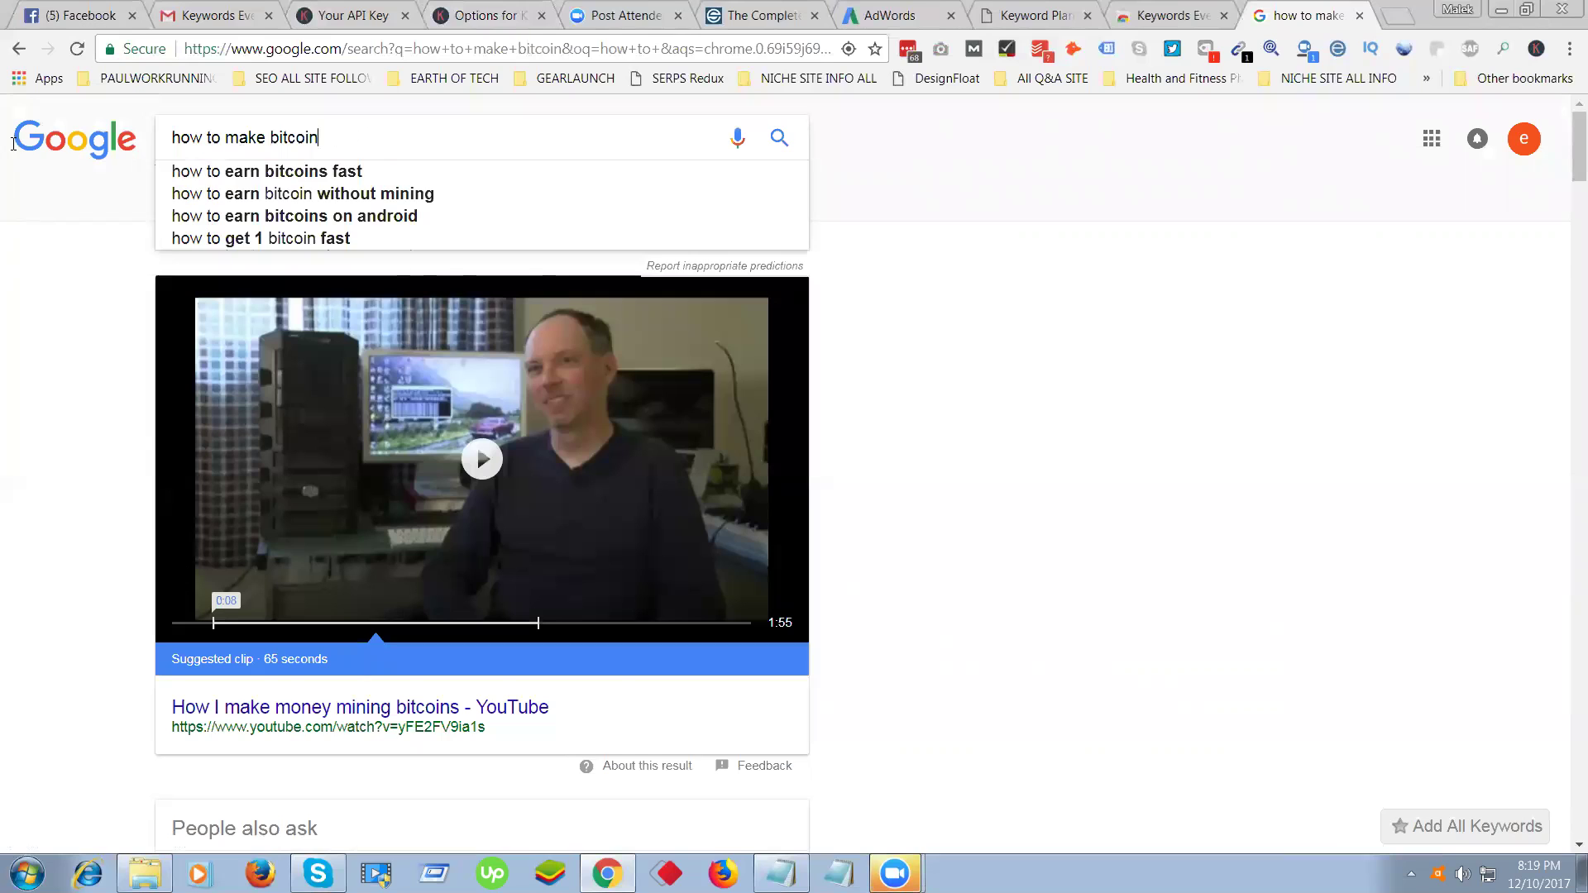
{"action": "left_click", "coordinate": [91, 335]}
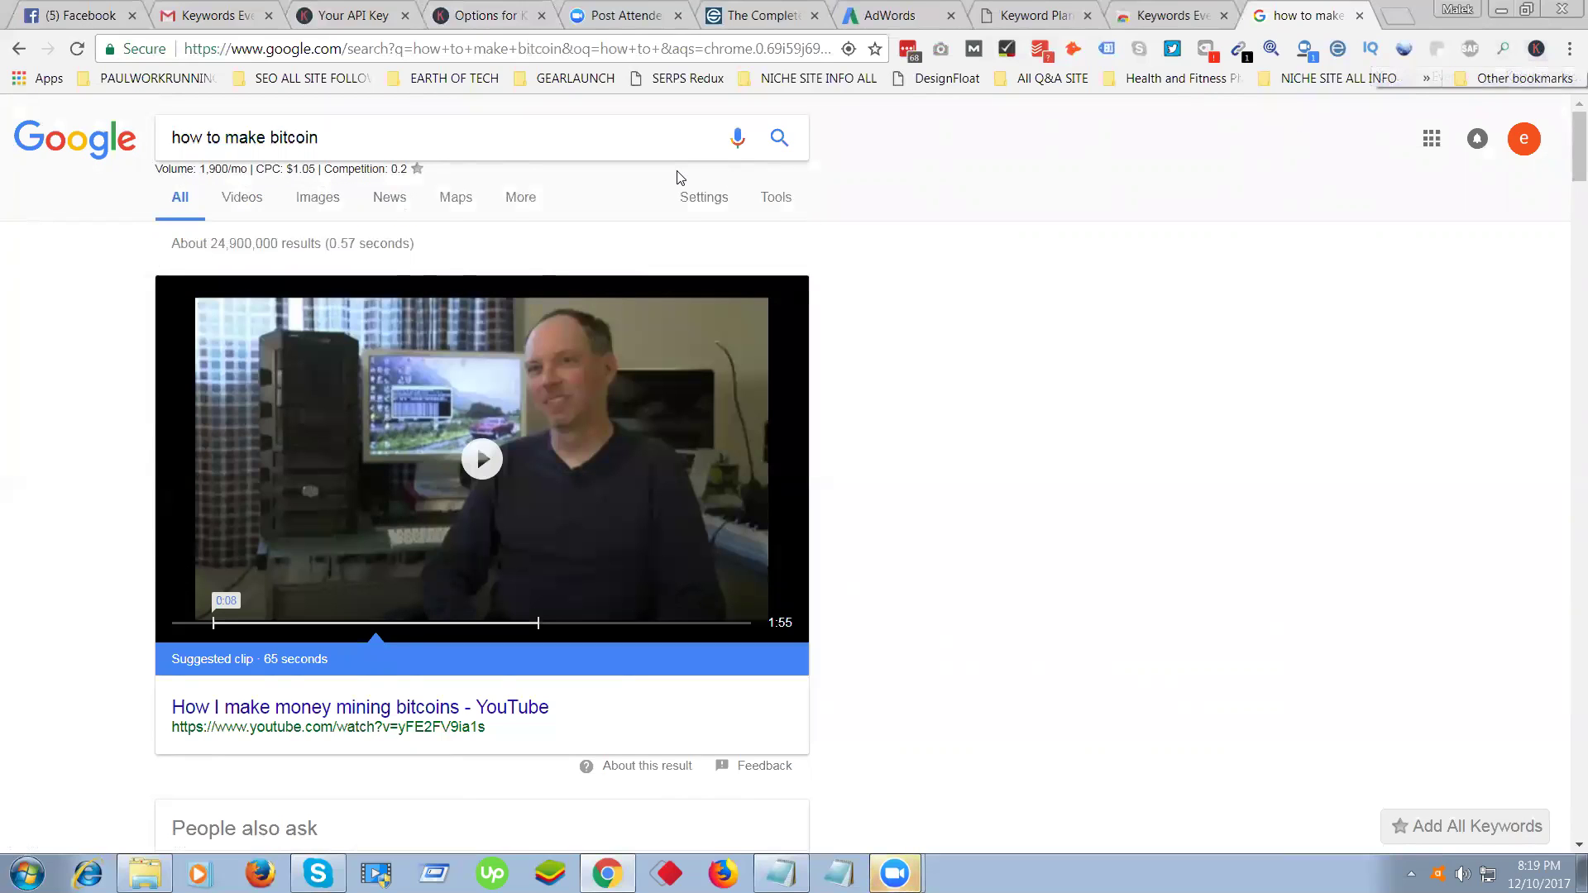
{"action": "left_click_drag", "start_coordinate": [199, 168], "coordinate": [228, 168]}
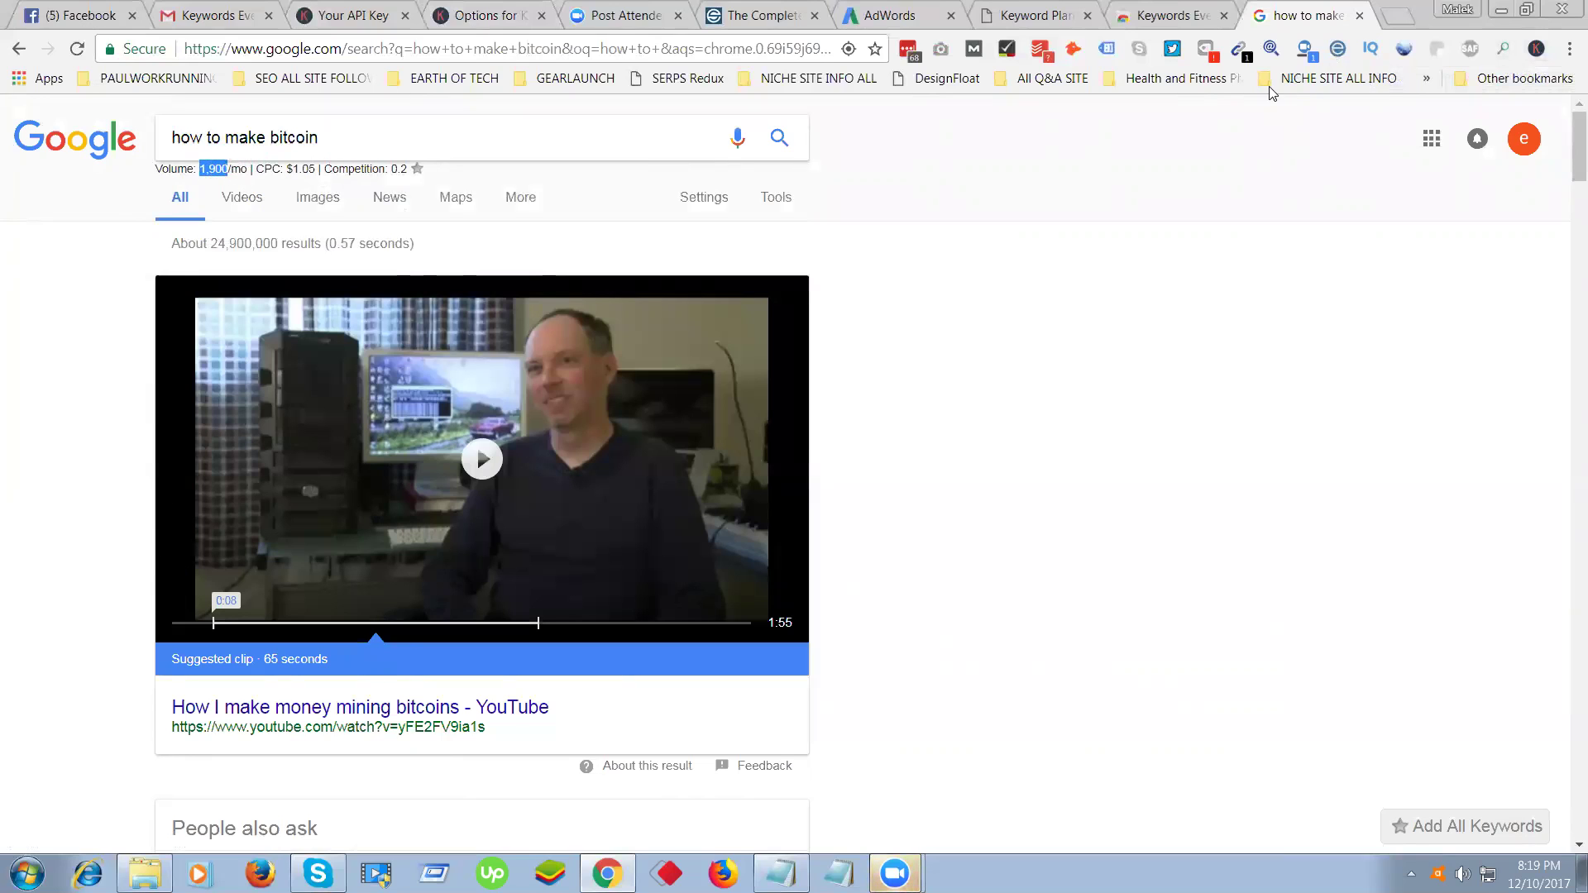
Open the Keywords Everywhere settings from the extension, set the country to Canada and validate the API key.
{"action": "left_click", "coordinate": [1536, 48]}
{"action": "left_click", "coordinate": [1381, 220]}
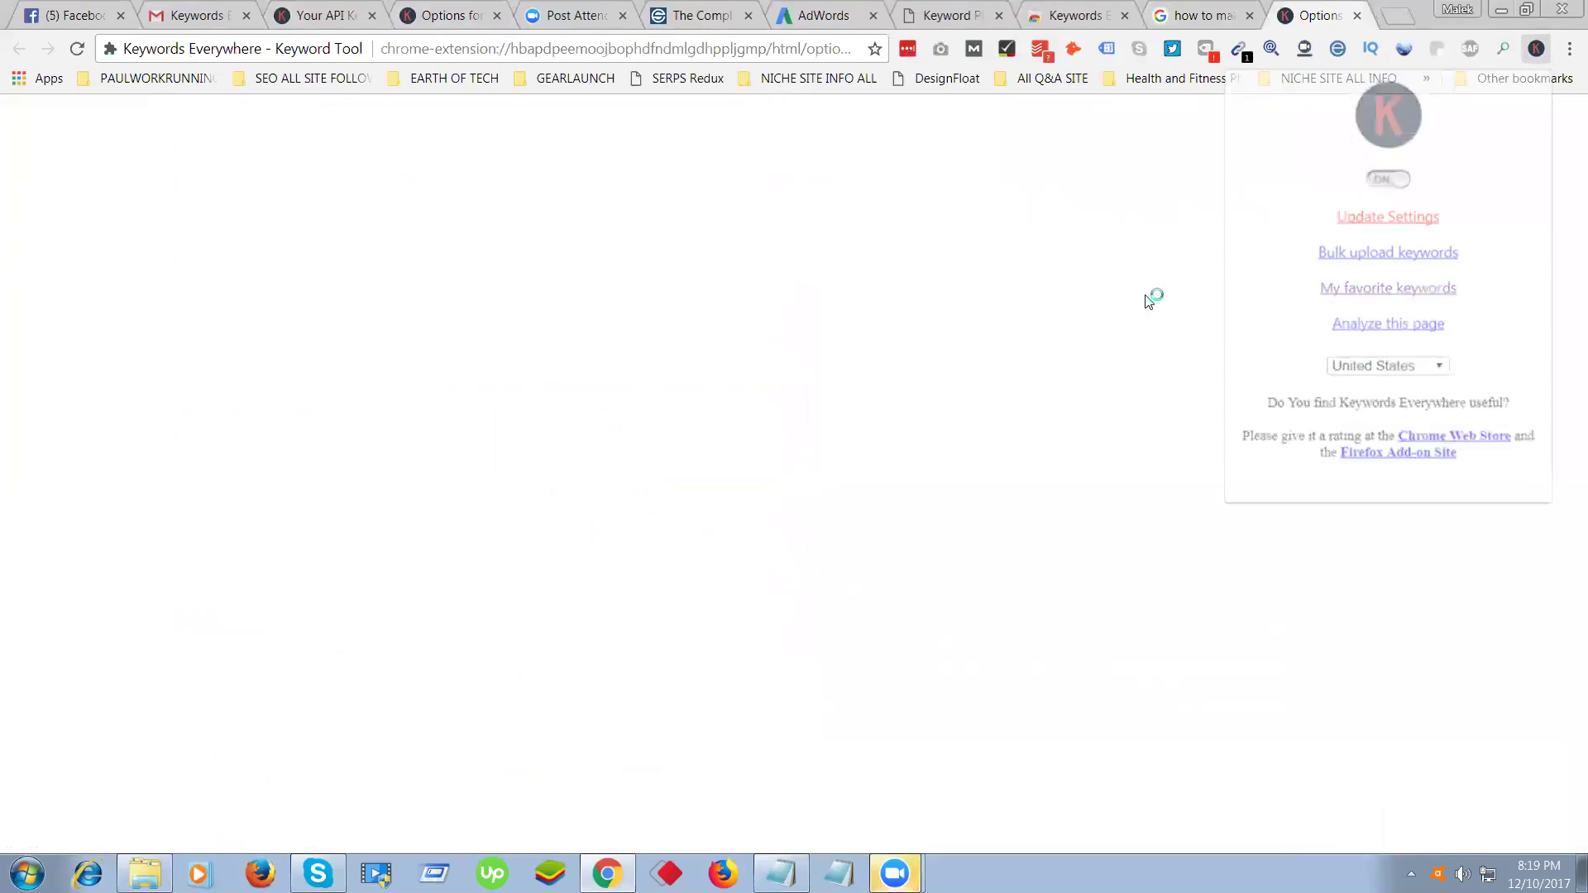
{"action": "left_click", "coordinate": [281, 349]}
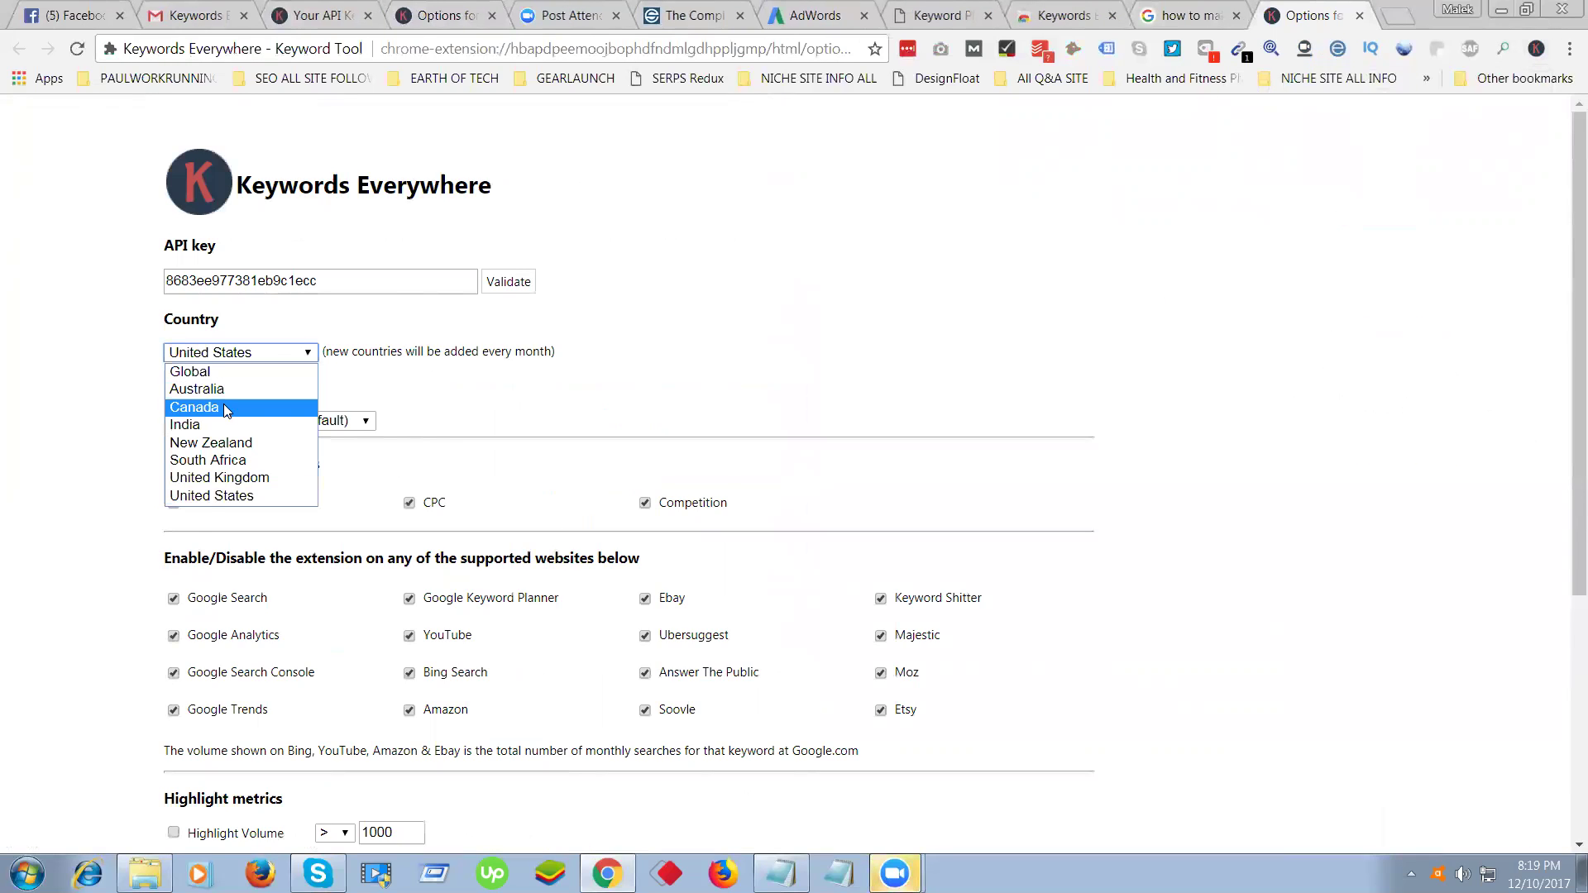
{"action": "left_click", "coordinate": [252, 407]}
{"action": "left_click", "coordinate": [513, 284]}
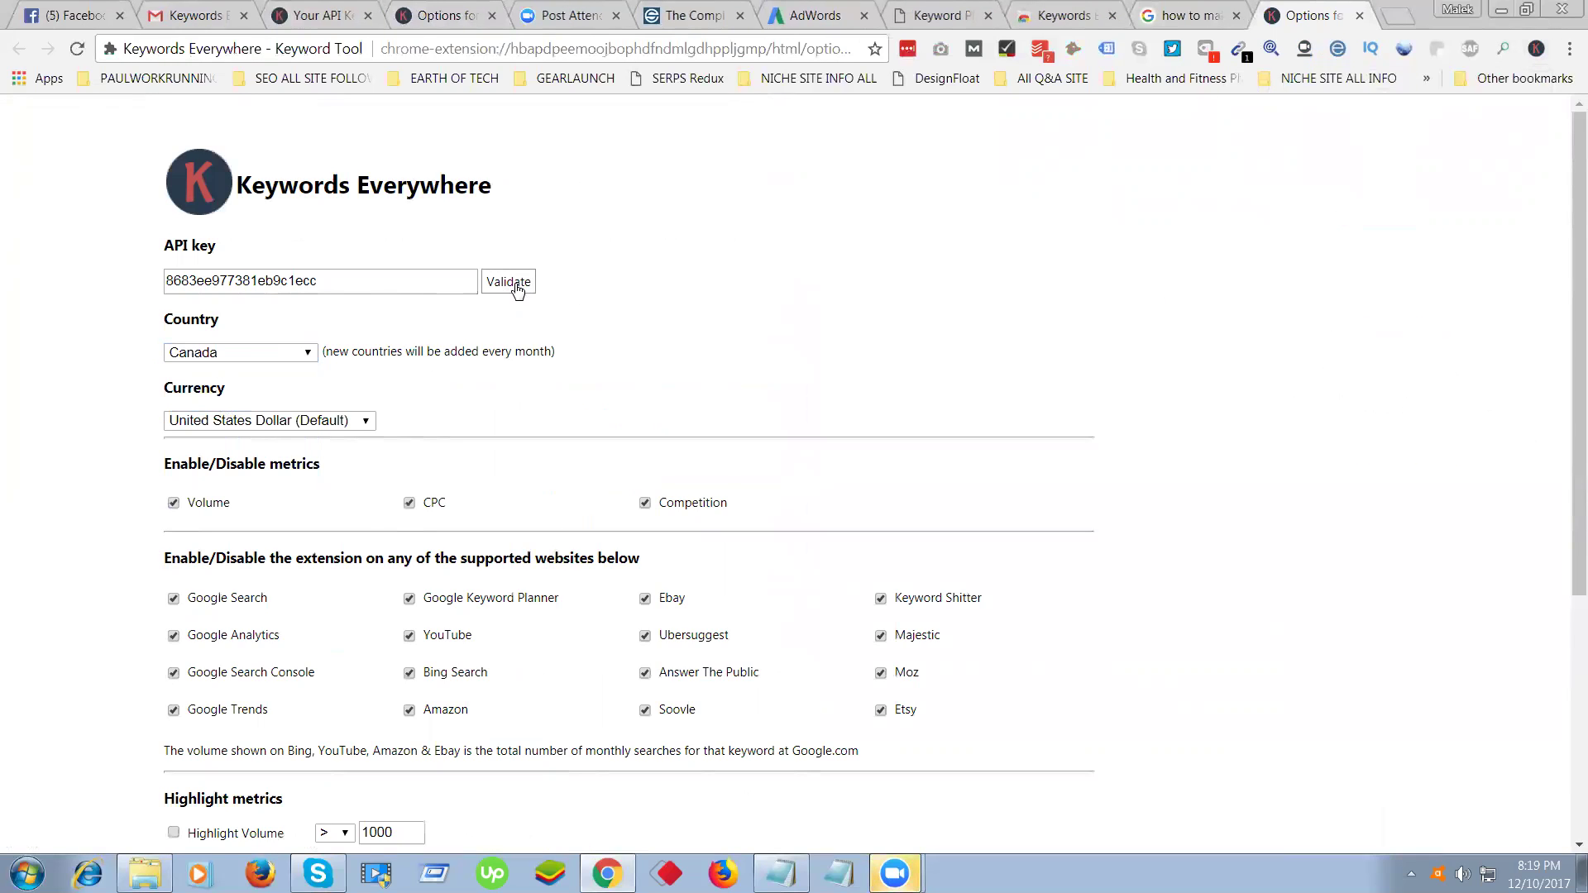
Reload the "how to make bitcoin" Google results and check the keyword's search volume for Canada.
{"action": "left_click", "coordinate": [1195, 17]}
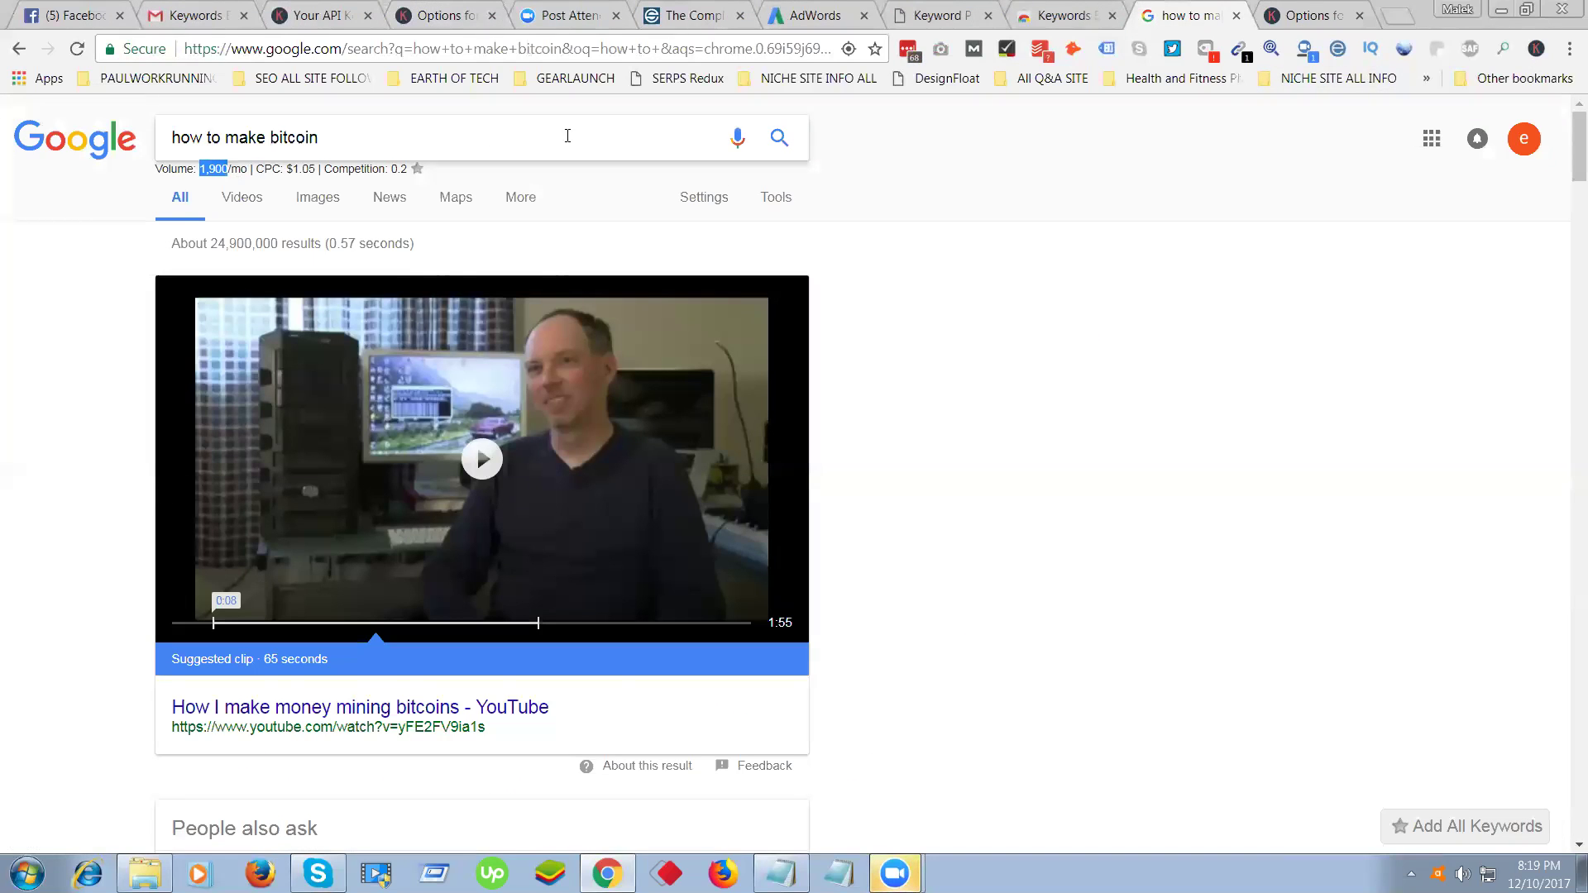
{"action": "right_click", "coordinate": [1194, 17]}
{"action": "left_click", "coordinate": [1221, 62]}
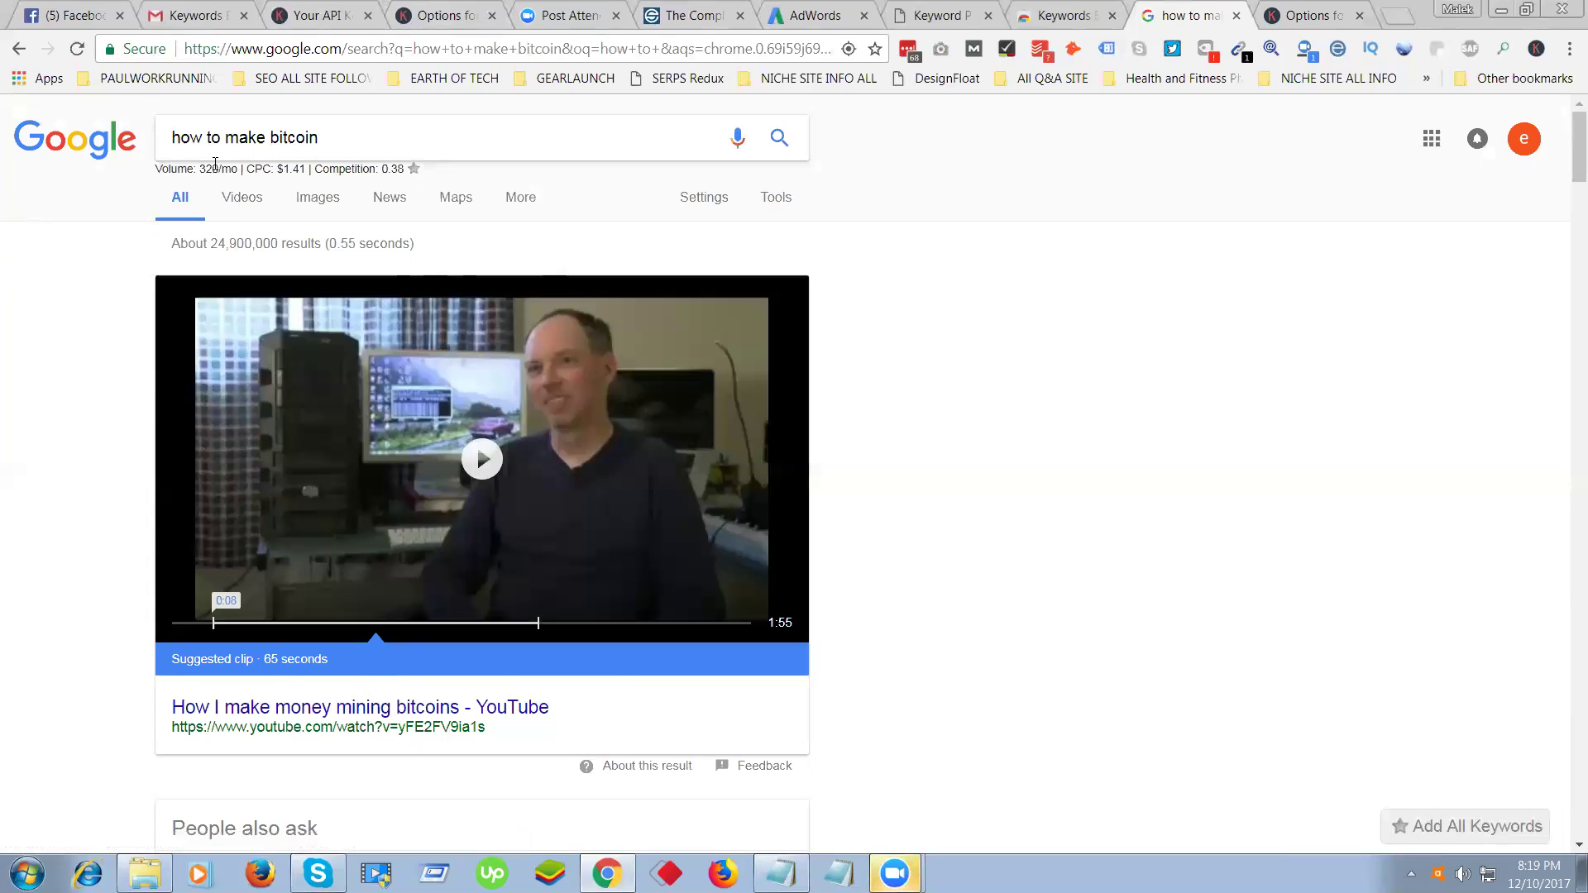
{"action": "left_click_drag", "start_coordinate": [219, 169], "coordinate": [202, 168]}
Set the country in the Keywords Everywhere settings to India and validate the API key.
{"action": "left_click", "coordinate": [1341, 8]}
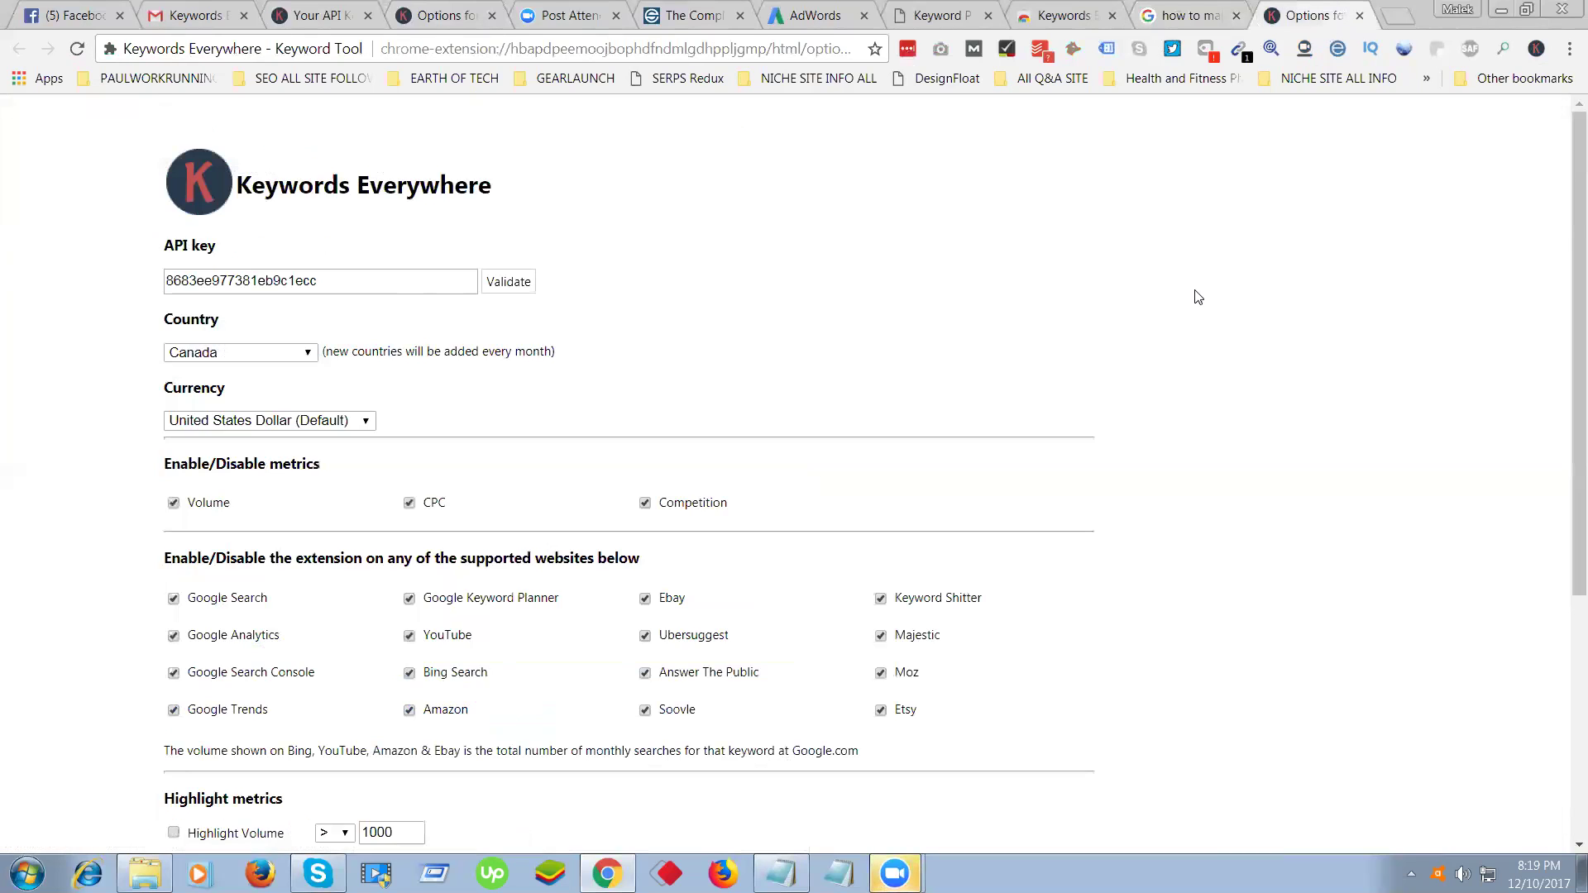
{"action": "left_click", "coordinate": [281, 353]}
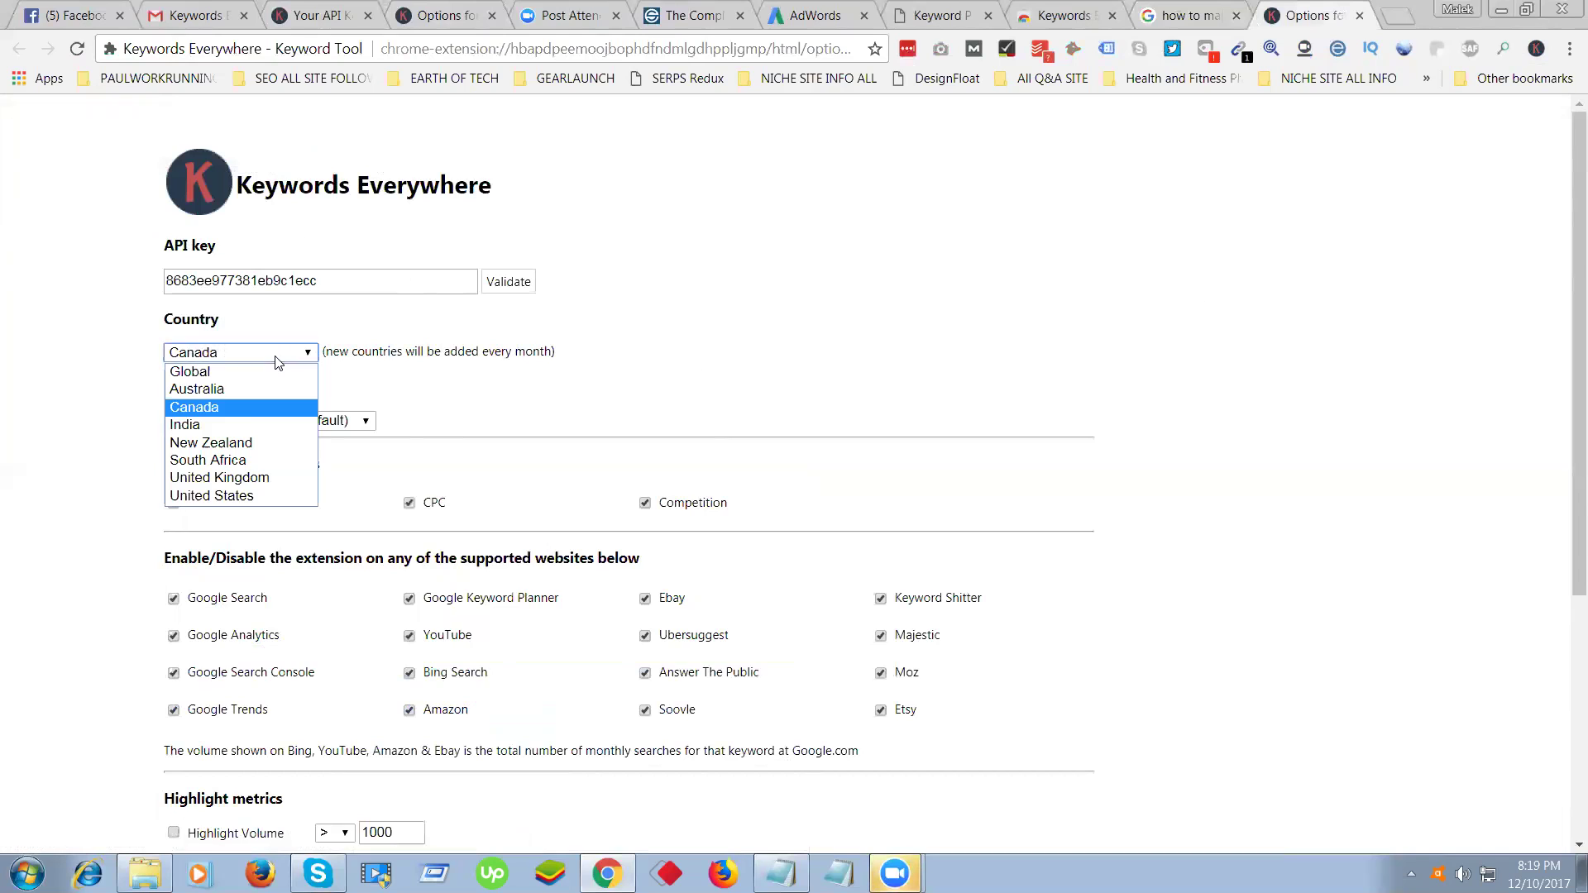
{"action": "left_click", "coordinate": [223, 423]}
{"action": "left_click", "coordinate": [512, 282]}
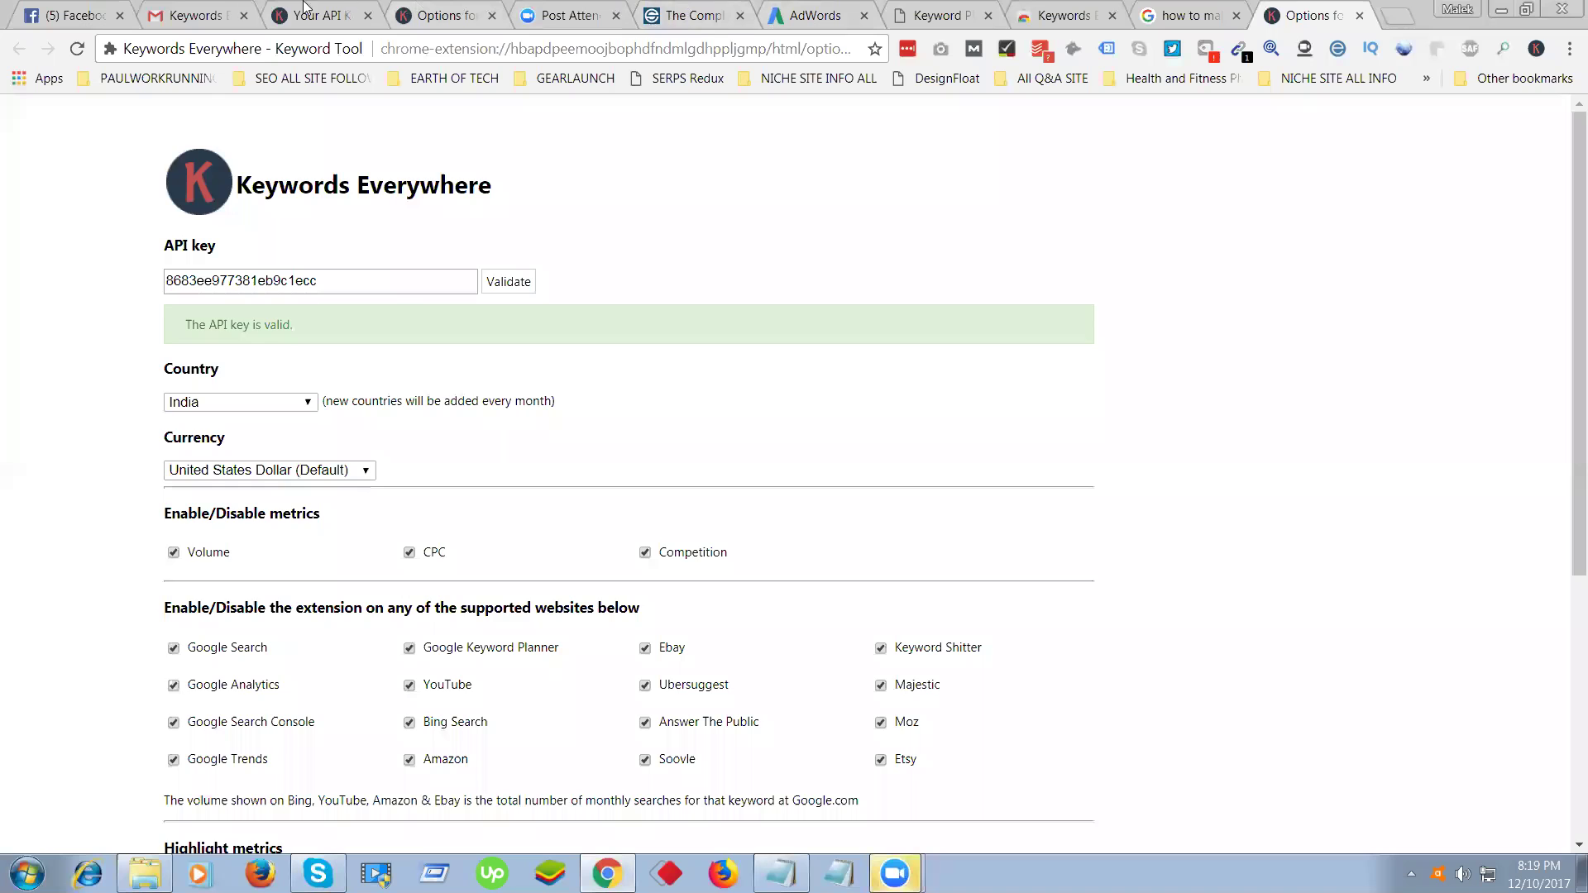
Return to the "how to make bitcoin" Google results and reload them to check the search volume for India.
{"action": "left_click", "coordinate": [211, 15]}
{"action": "left_click", "coordinate": [1063, 15]}
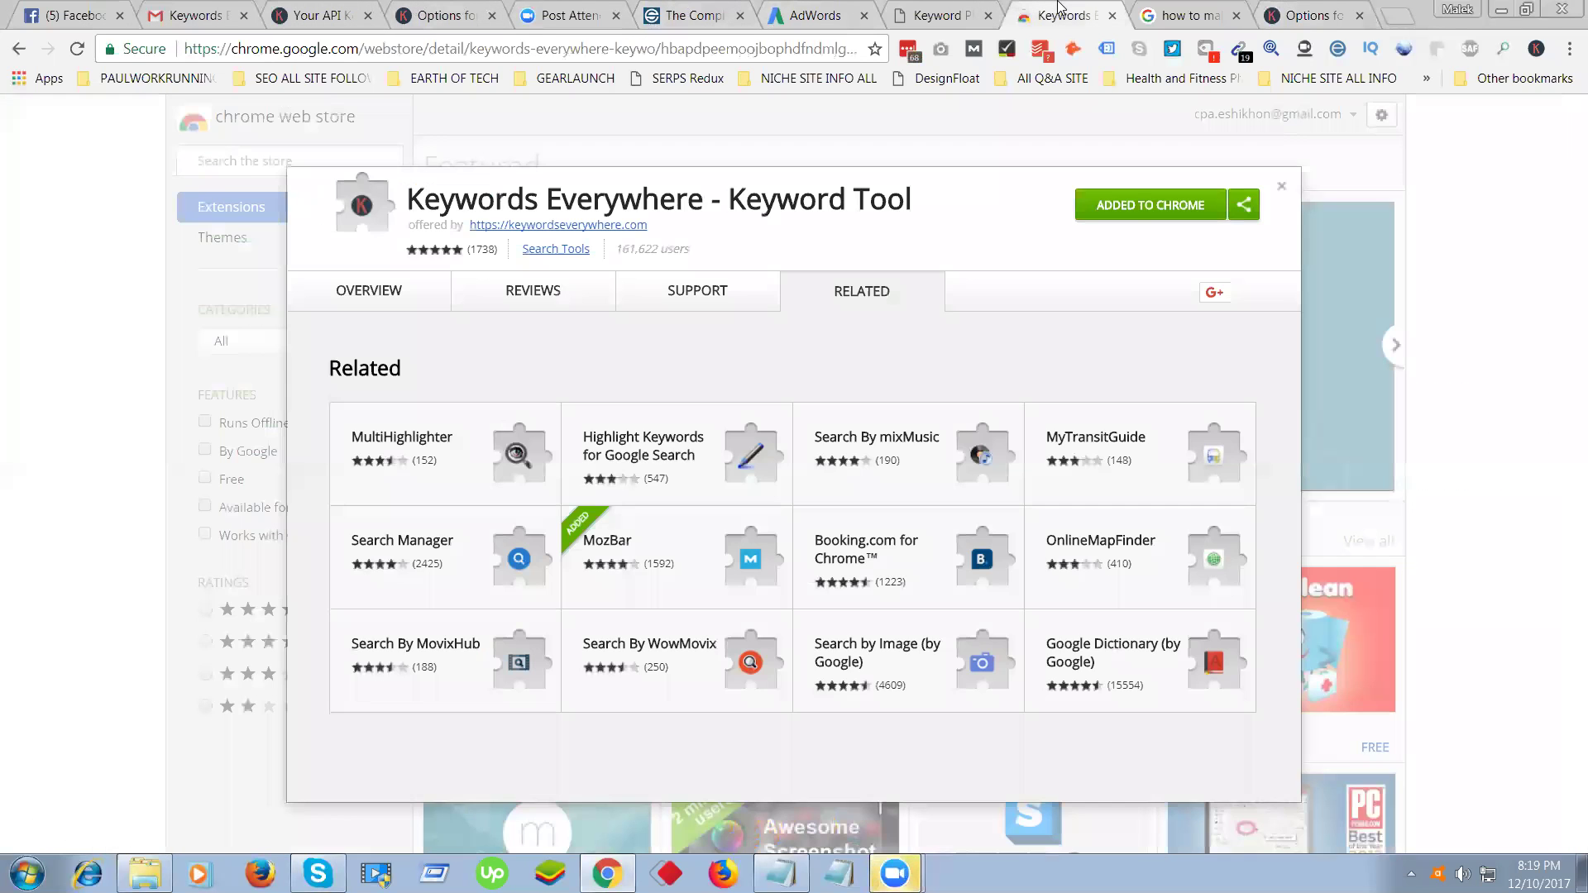
{"action": "left_click", "coordinate": [1207, 14]}
{"action": "right_click", "coordinate": [1157, 12]}
{"action": "left_click", "coordinate": [1190, 49]}
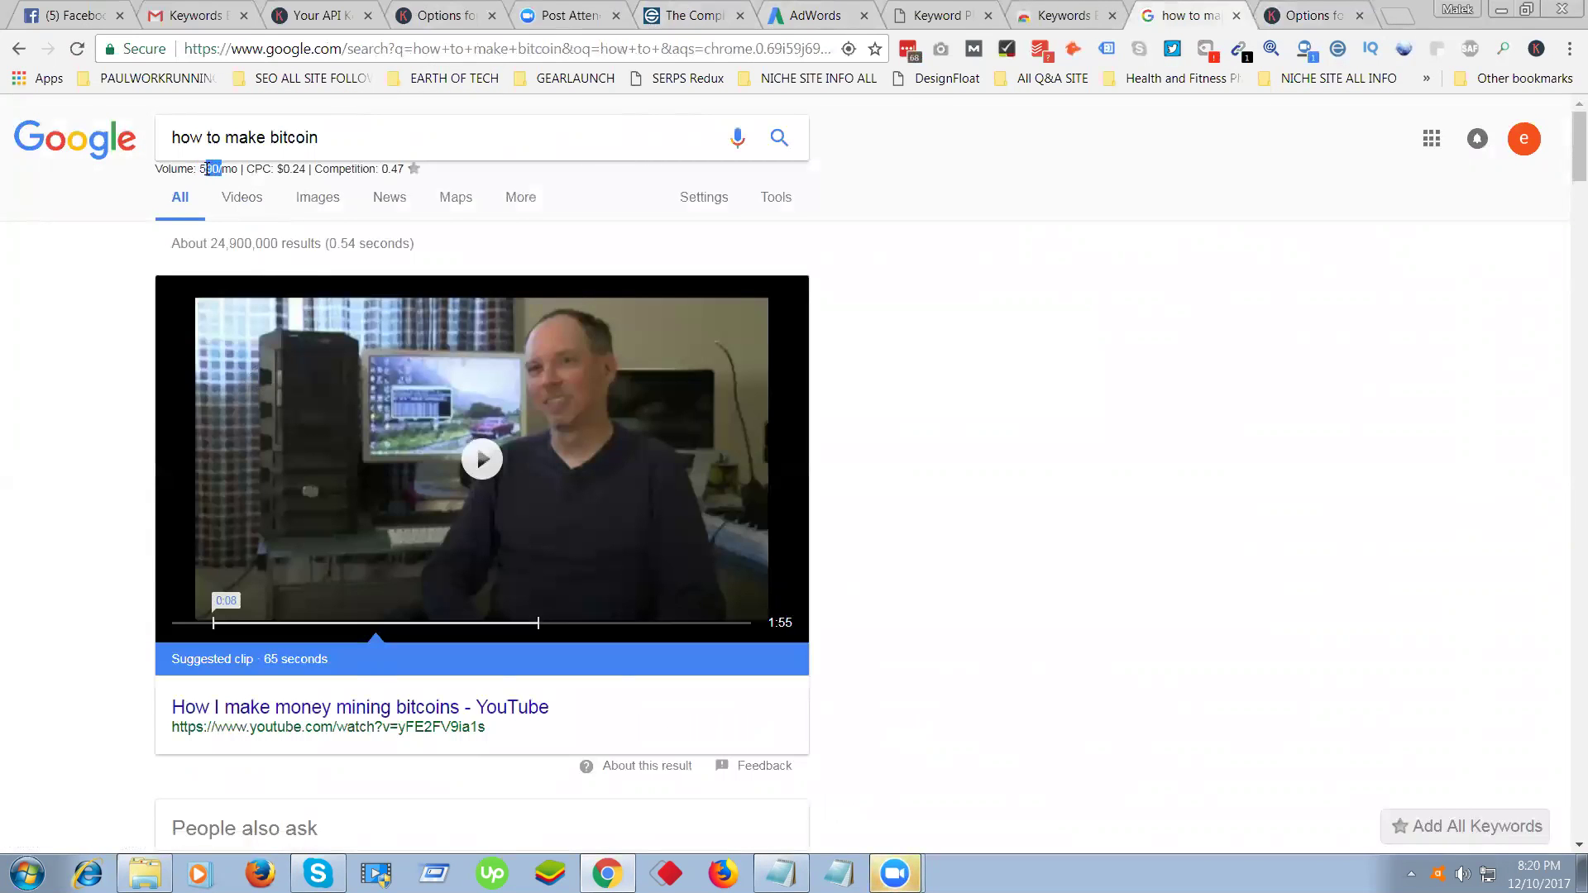
Replace the Google query with "sunny leon" and run the search.
{"action": "triple_click", "coordinate": [335, 135]}
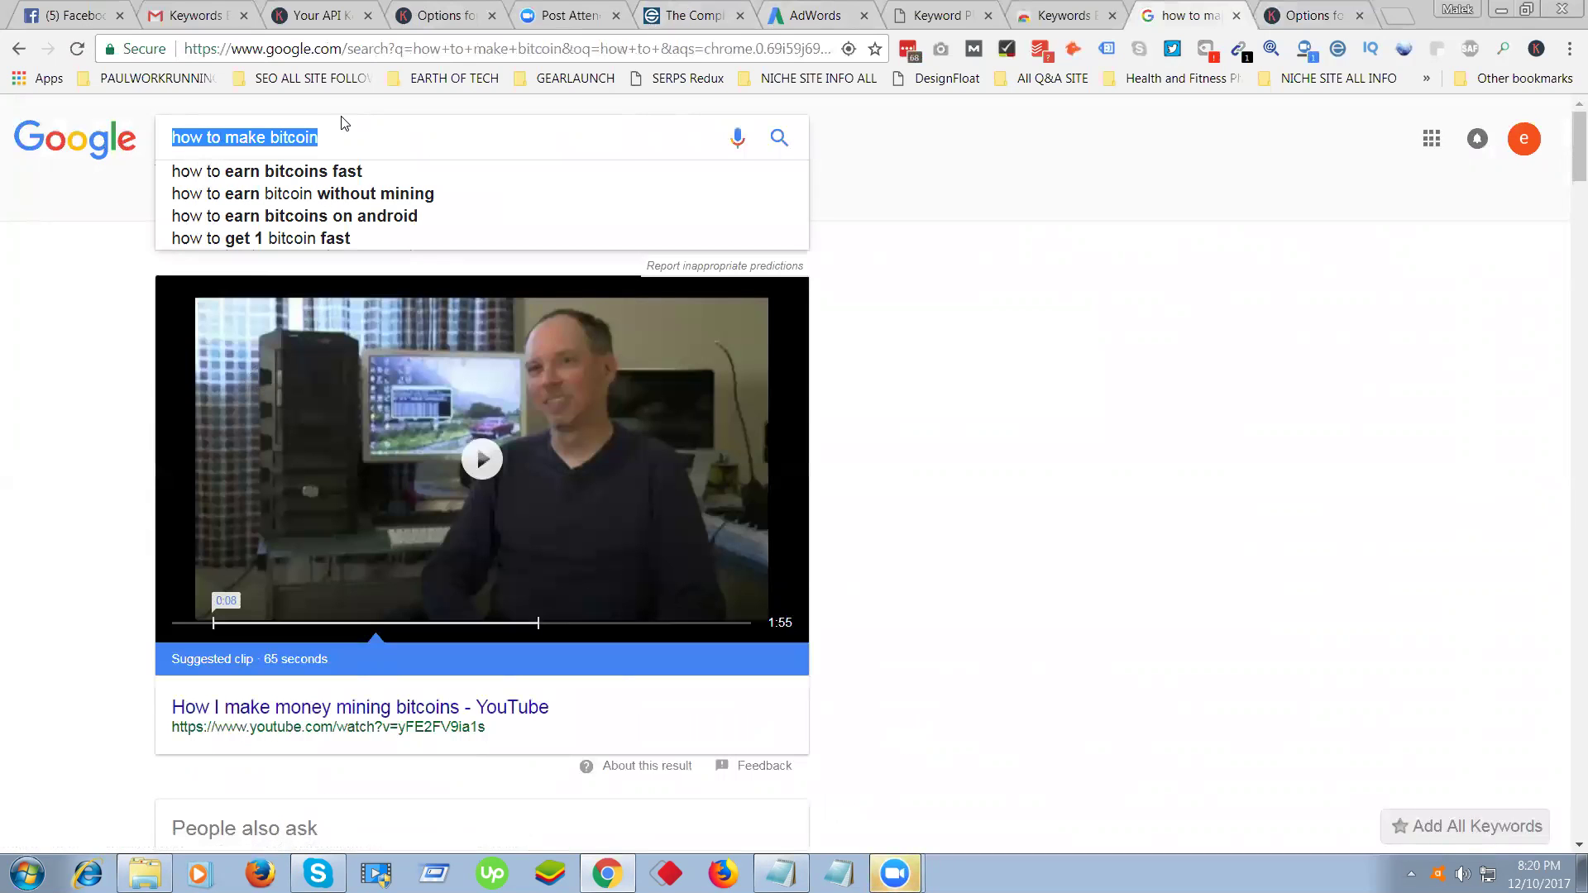
{"action": "type", "text": "sunny le"}
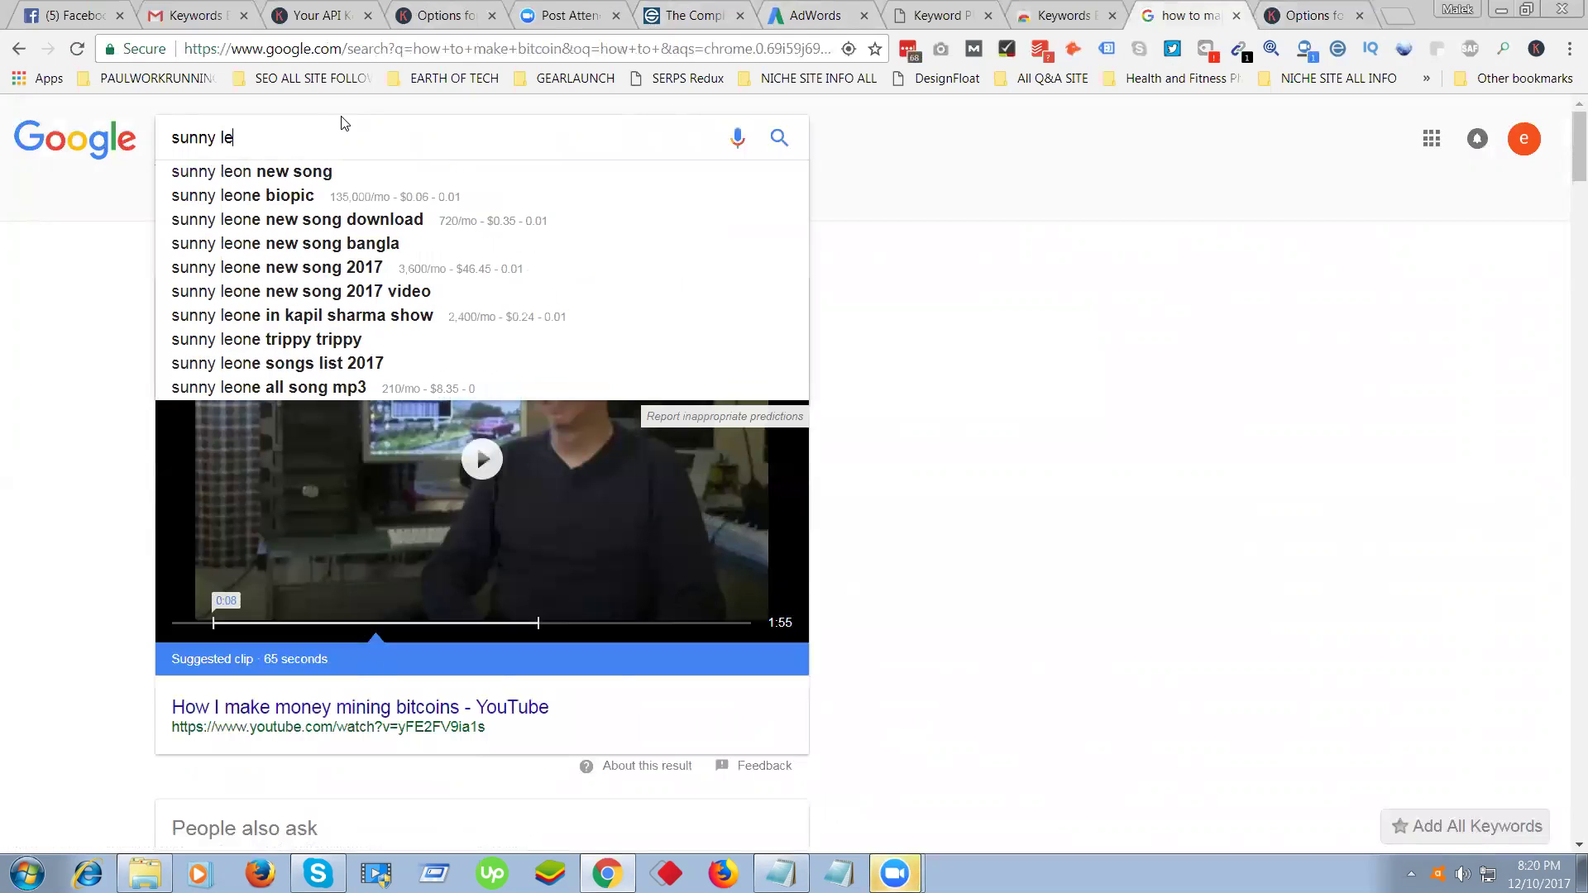
{"action": "type", "text": "on"}
{"action": "key", "text": "Return"}
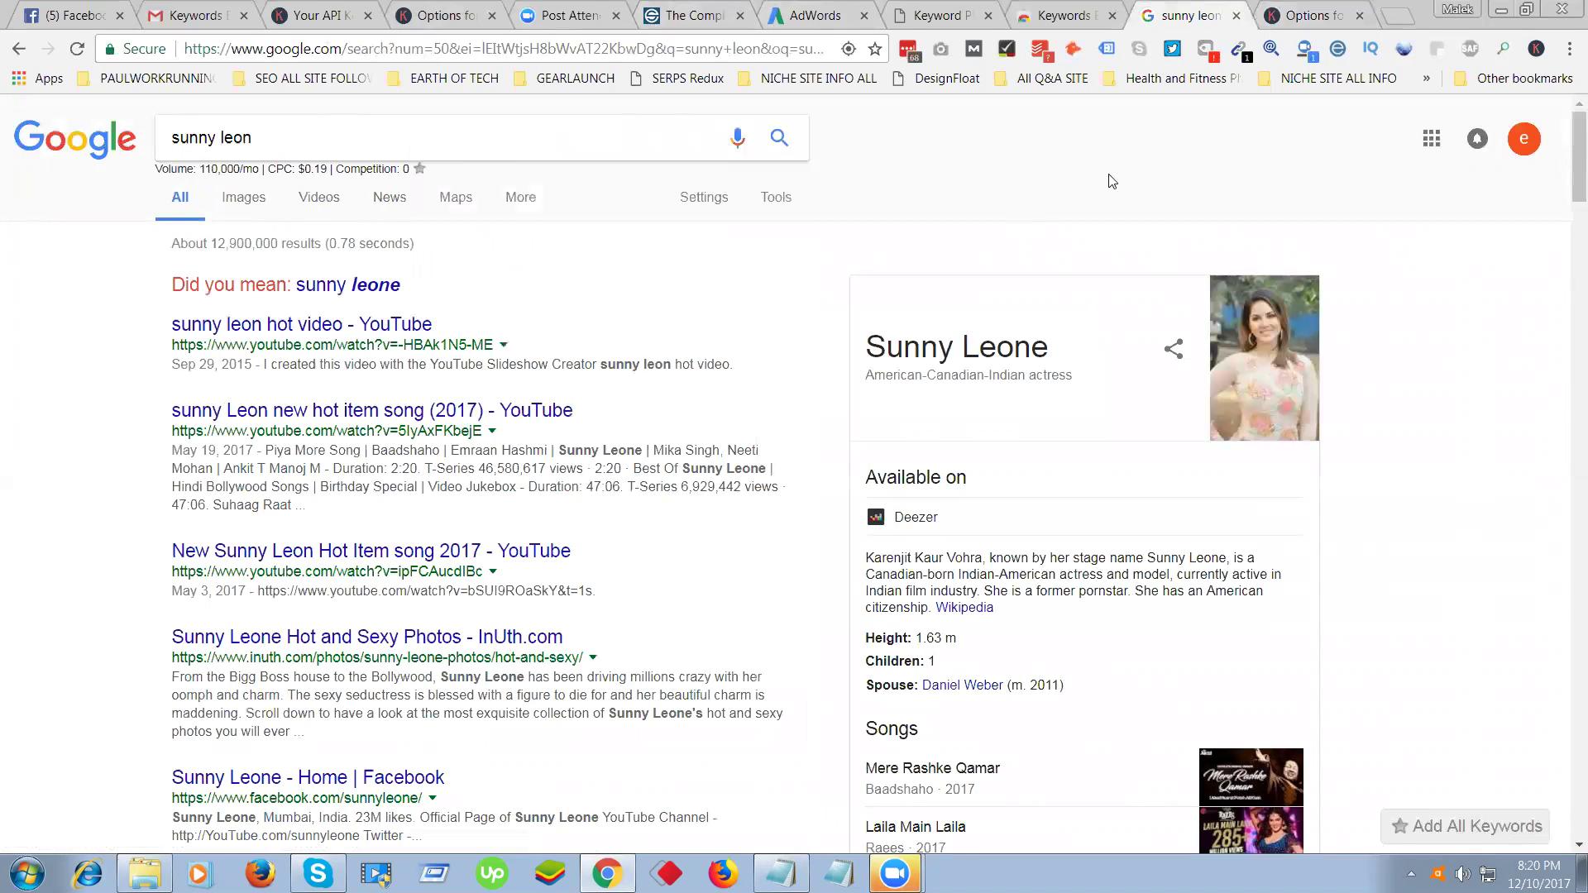
Set the country in the Keywords Everywhere settings to Global and validate the API key.
{"action": "left_click", "coordinate": [1314, 15]}
{"action": "left_click", "coordinate": [281, 354]}
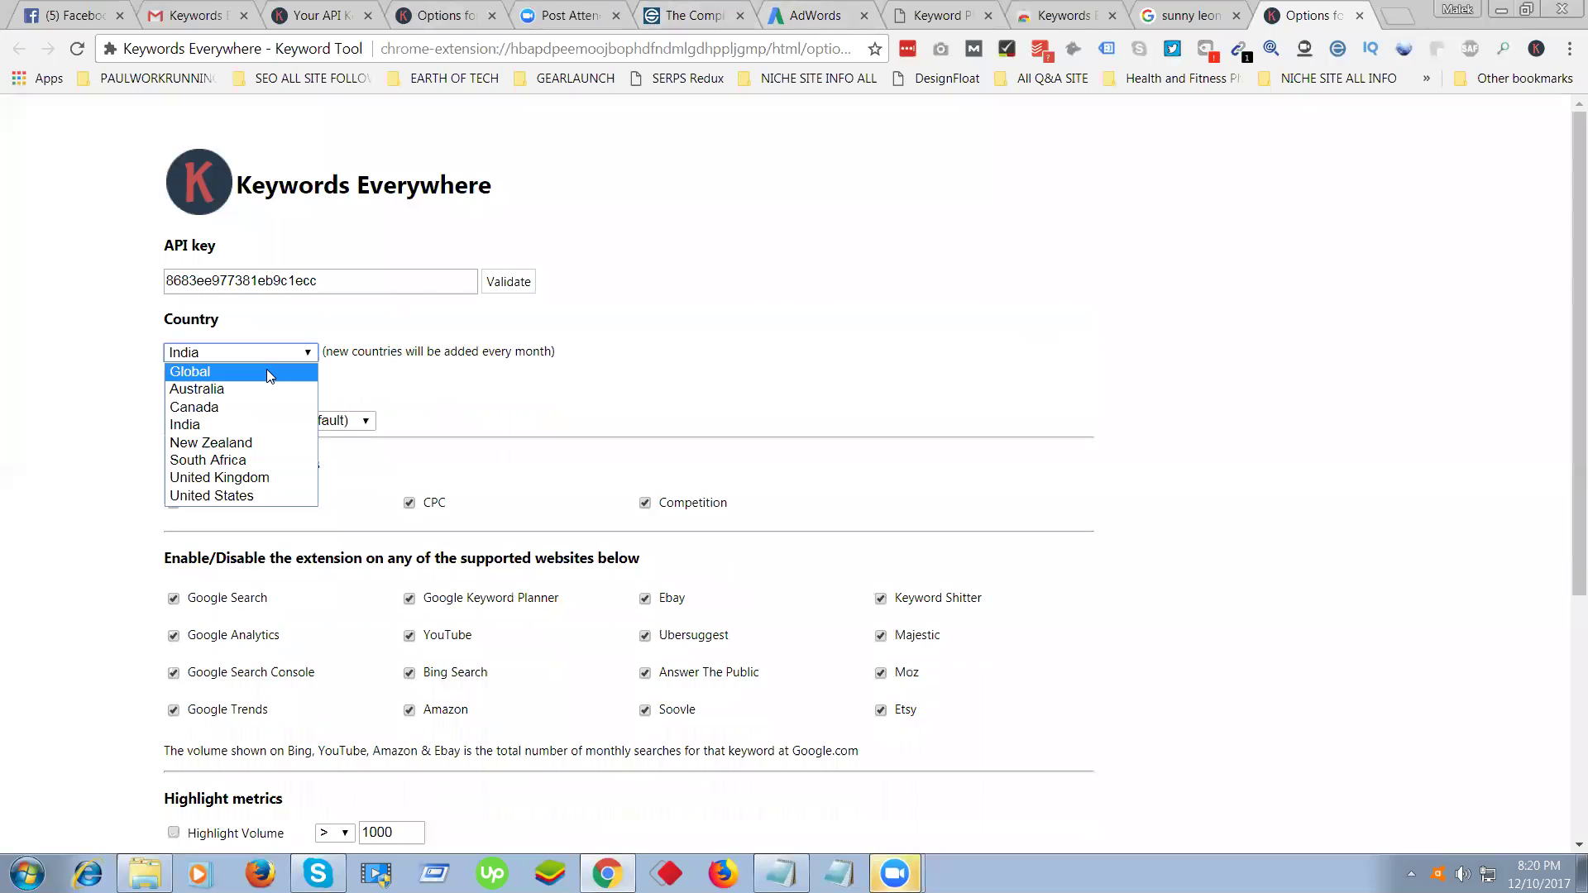
{"action": "left_click", "coordinate": [266, 370]}
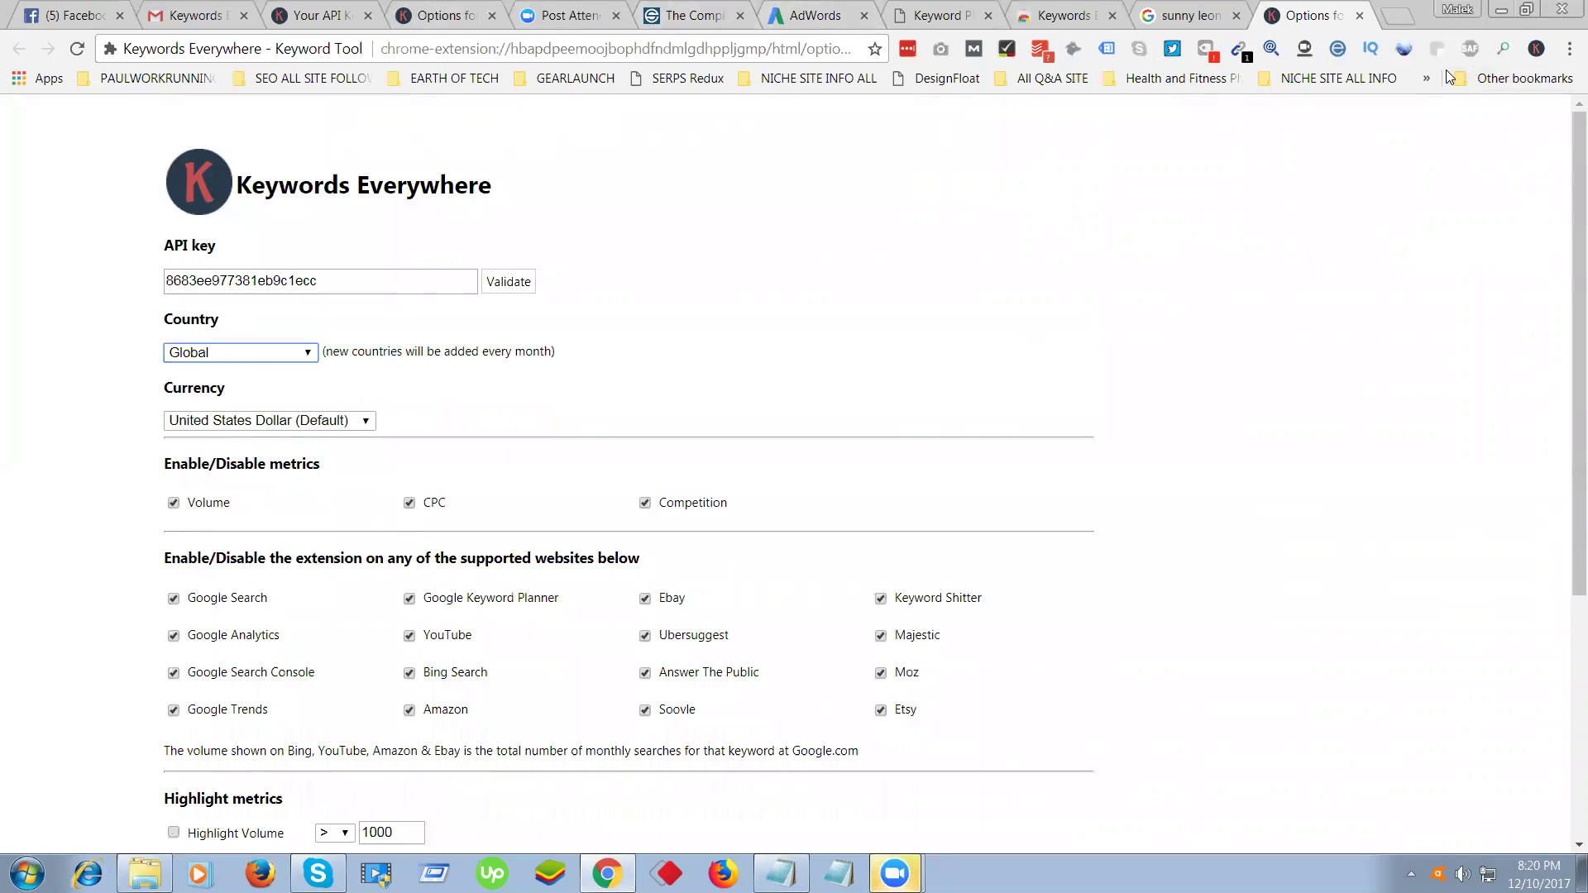
{"action": "left_click", "coordinate": [493, 288]}
Reload the "sunny leon" Google results to check the global search volume, and return to the extension settings.
{"action": "left_click", "coordinate": [1162, 10]}
{"action": "right_click", "coordinate": [1163, 7]}
{"action": "left_click", "coordinate": [1220, 55]}
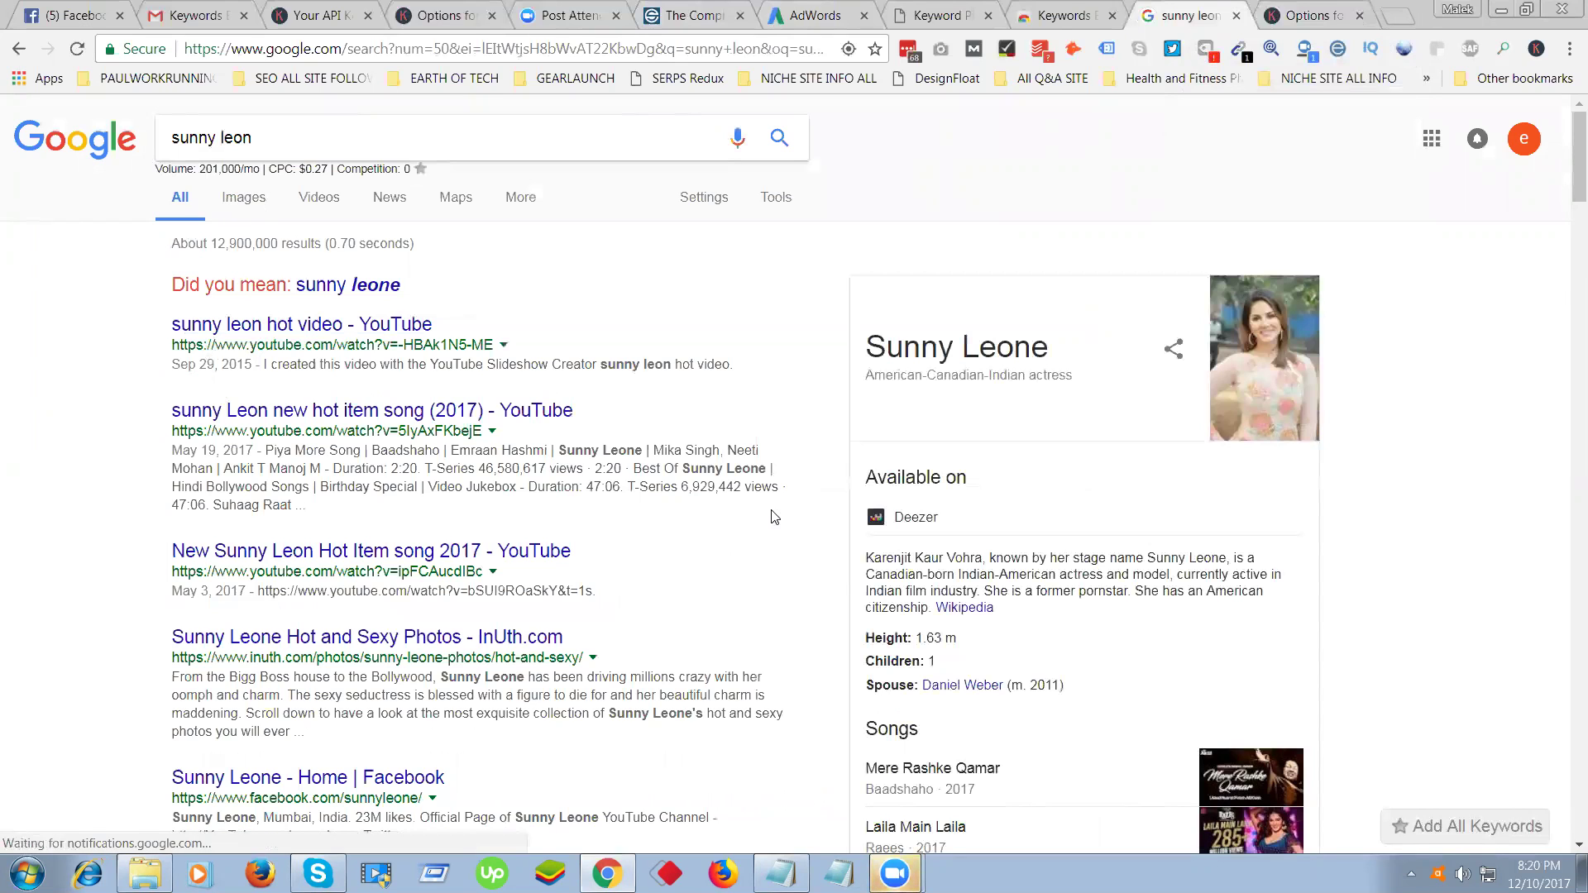
{"action": "left_click", "coordinate": [1313, 14]}
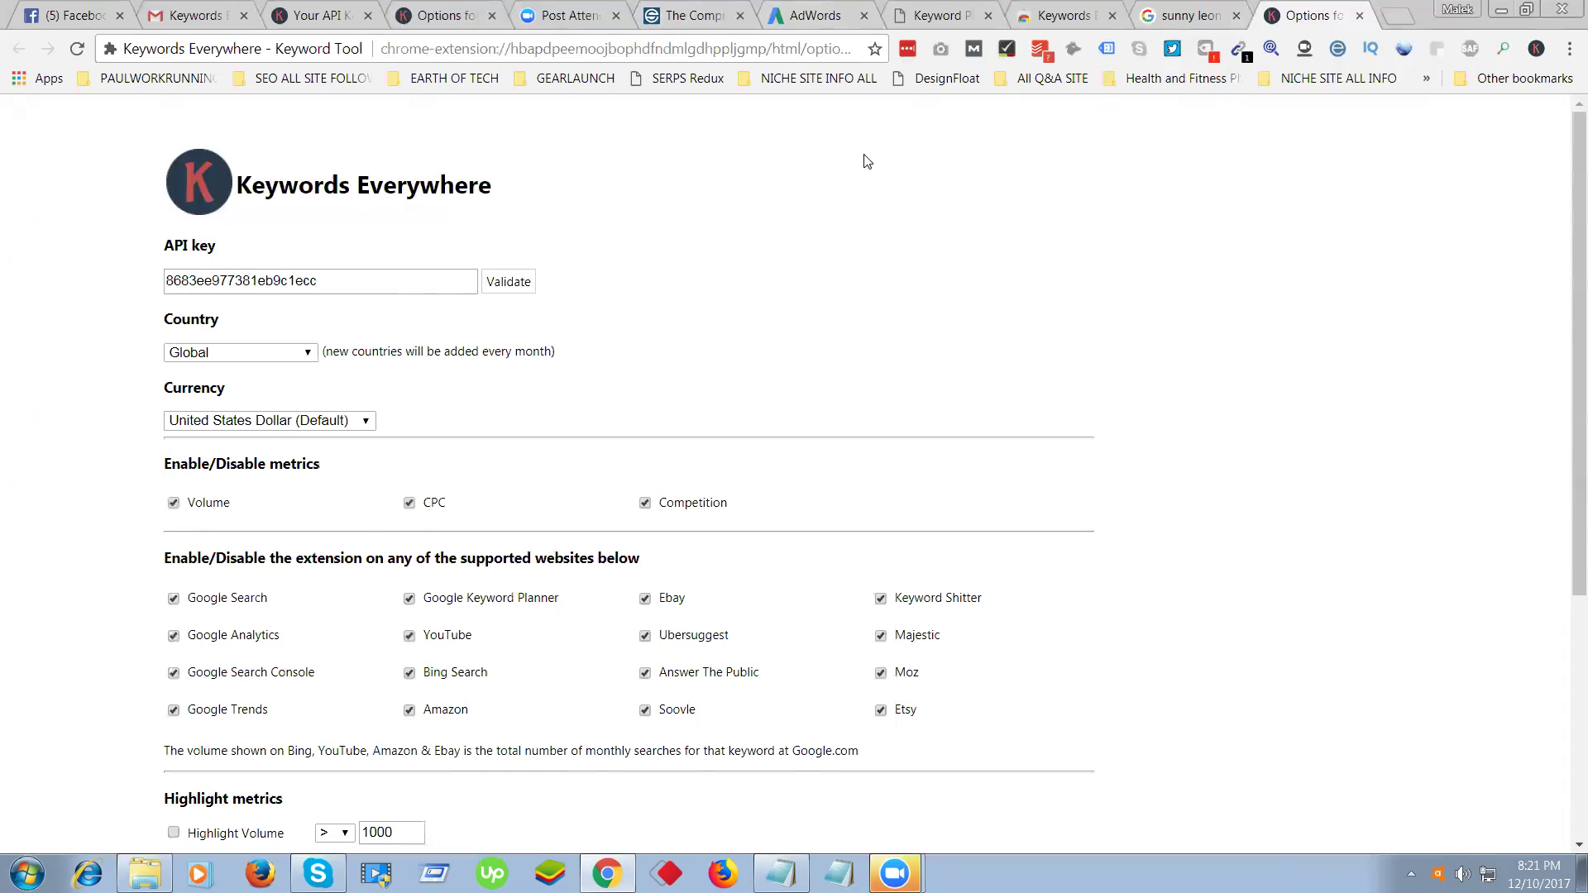
Return to Keyword Planner and try to get ideas with "how to make money online" as the landing page.
{"action": "left_click", "coordinate": [840, 13]}
{"action": "left_click", "coordinate": [962, 12]}
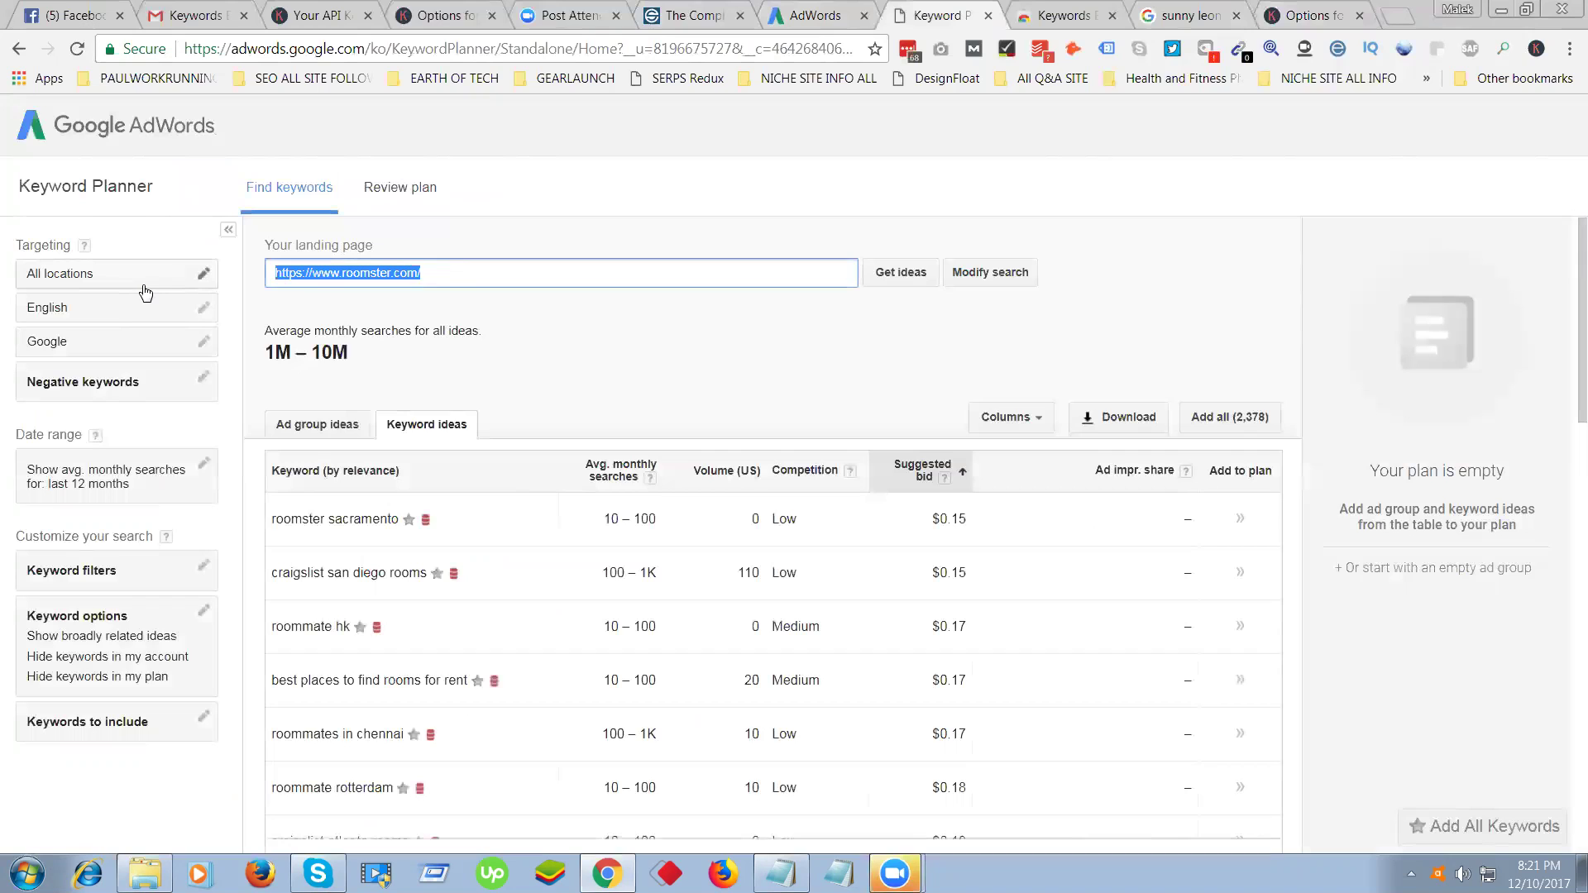
{"action": "type", "text": "how to make mo"}
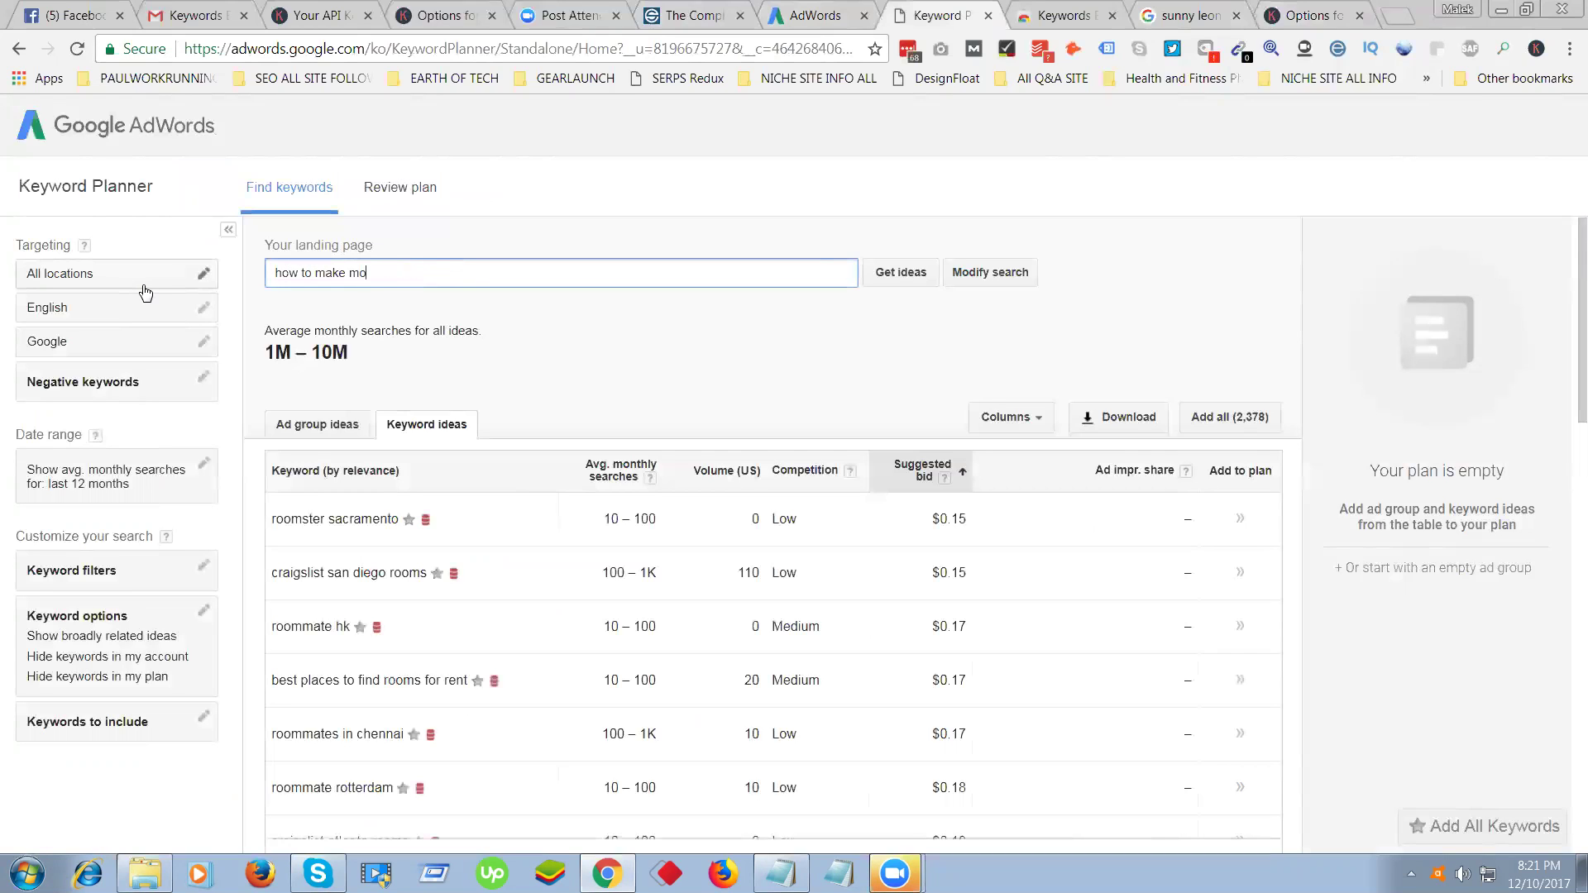
{"action": "type", "text": "ney online"}
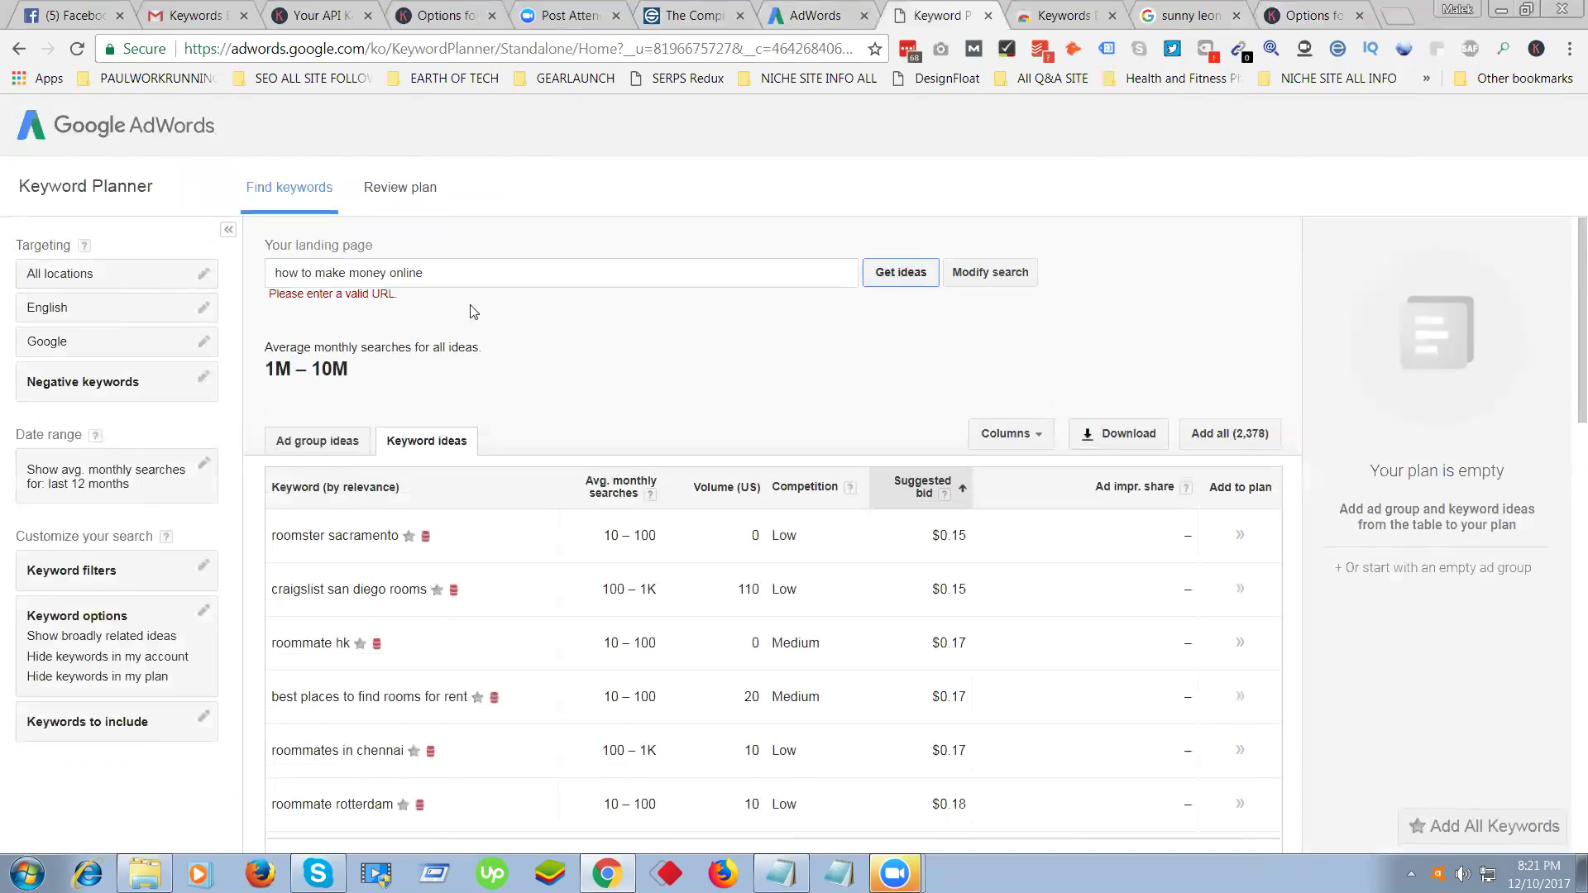
Move the phrase "how to make money online" into the product or service field on Keyword Planner's start page and get ideas.
{"action": "left_click_drag", "start_coordinate": [424, 273], "coordinate": [107, 281]}
{"action": "key", "text": "ctrl+c"}
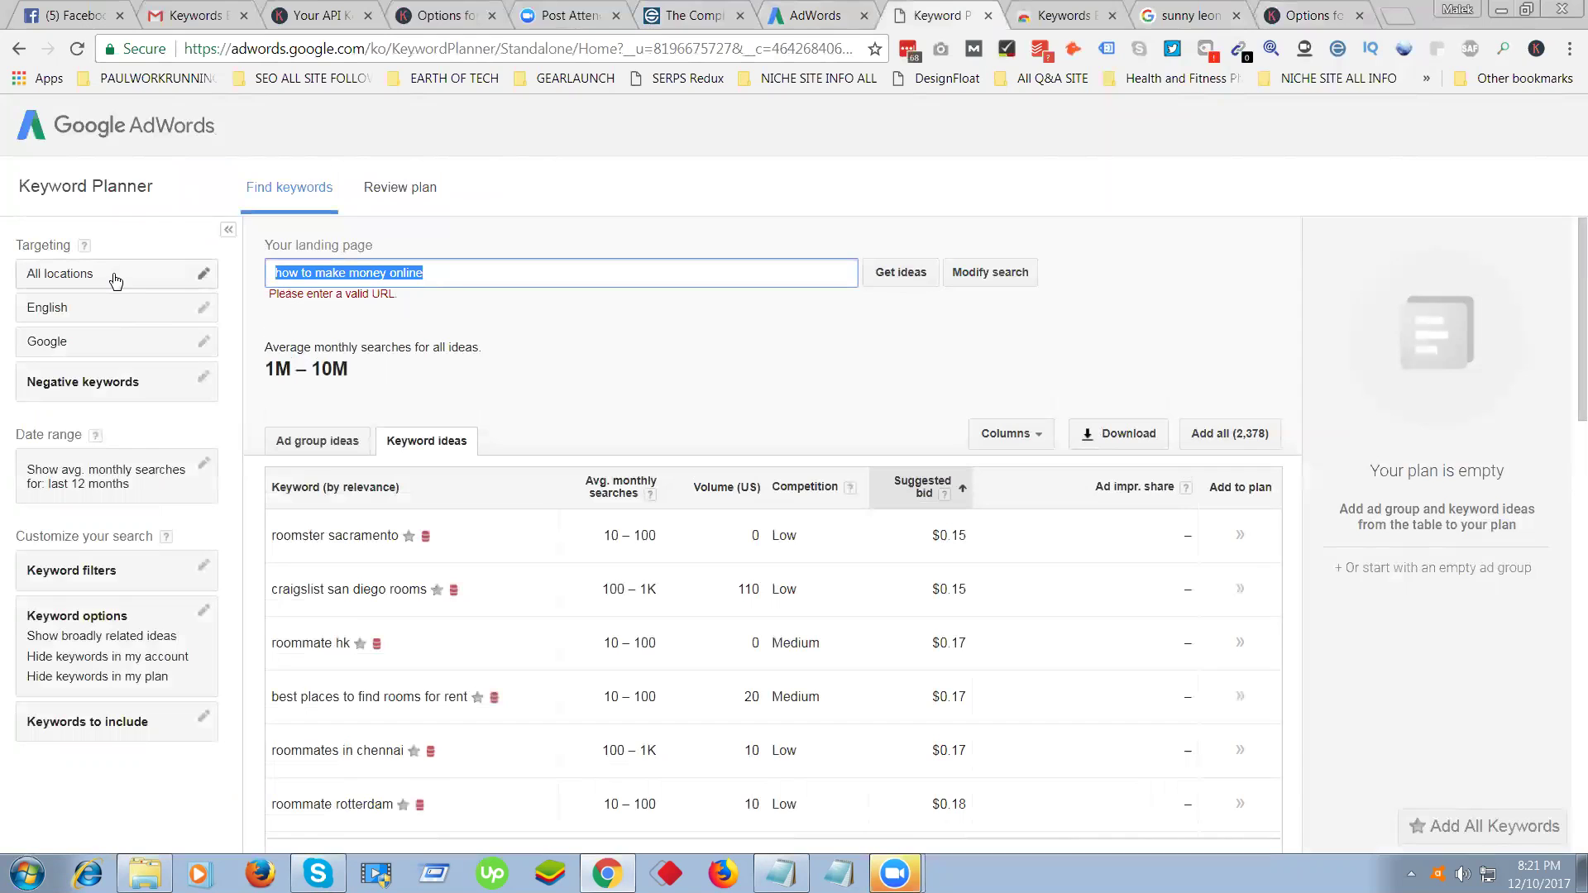
{"action": "key", "text": "BackSpace"}
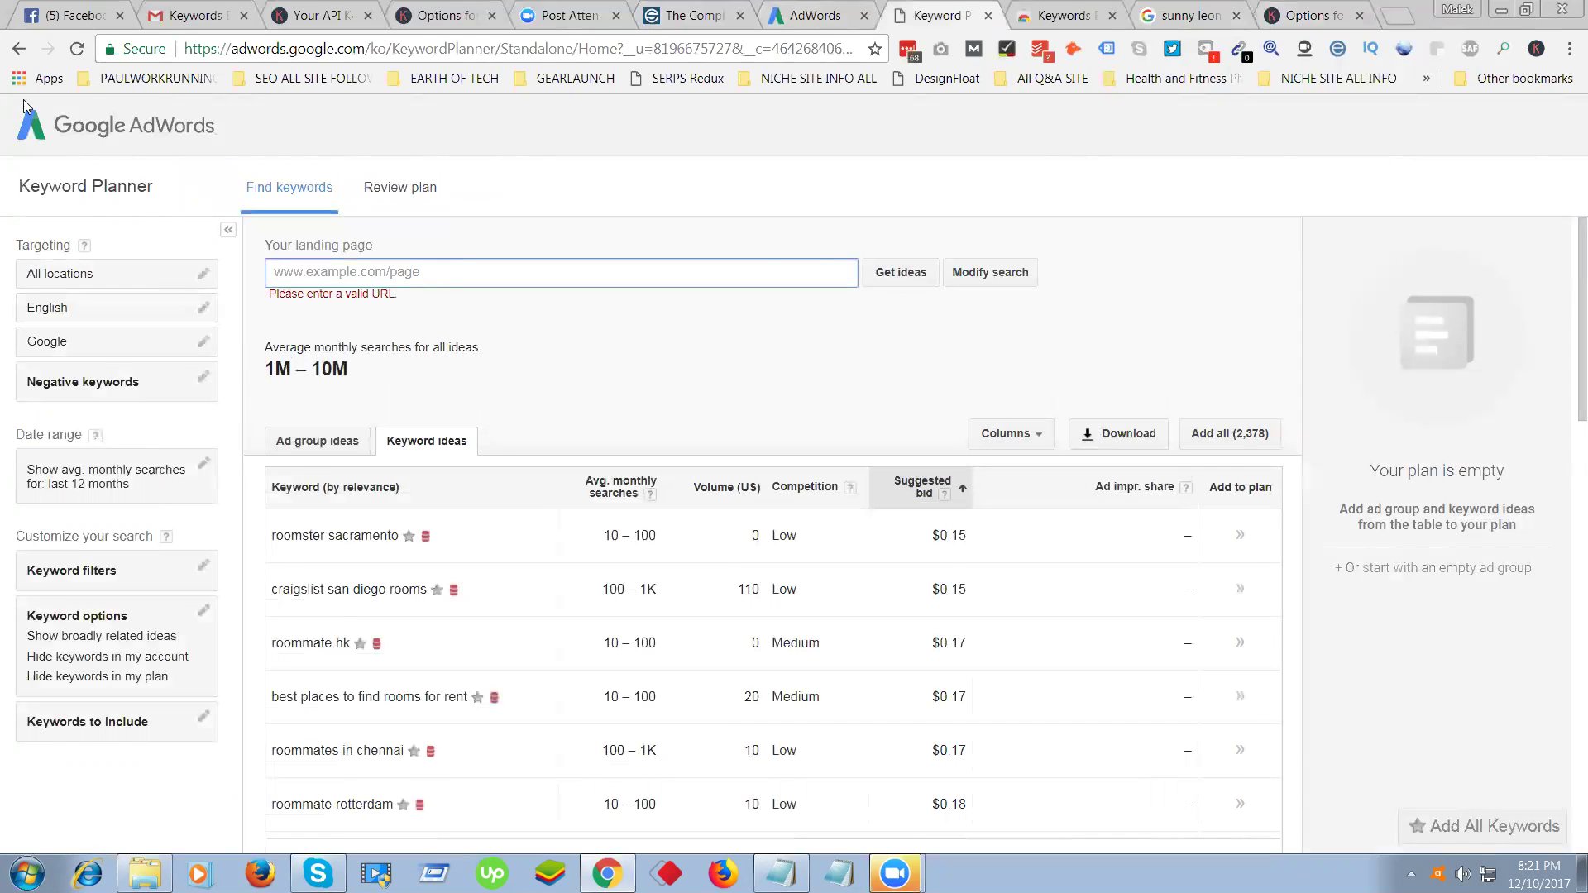
{"action": "left_click", "coordinate": [18, 48]}
{"action": "left_click", "coordinate": [184, 430]}
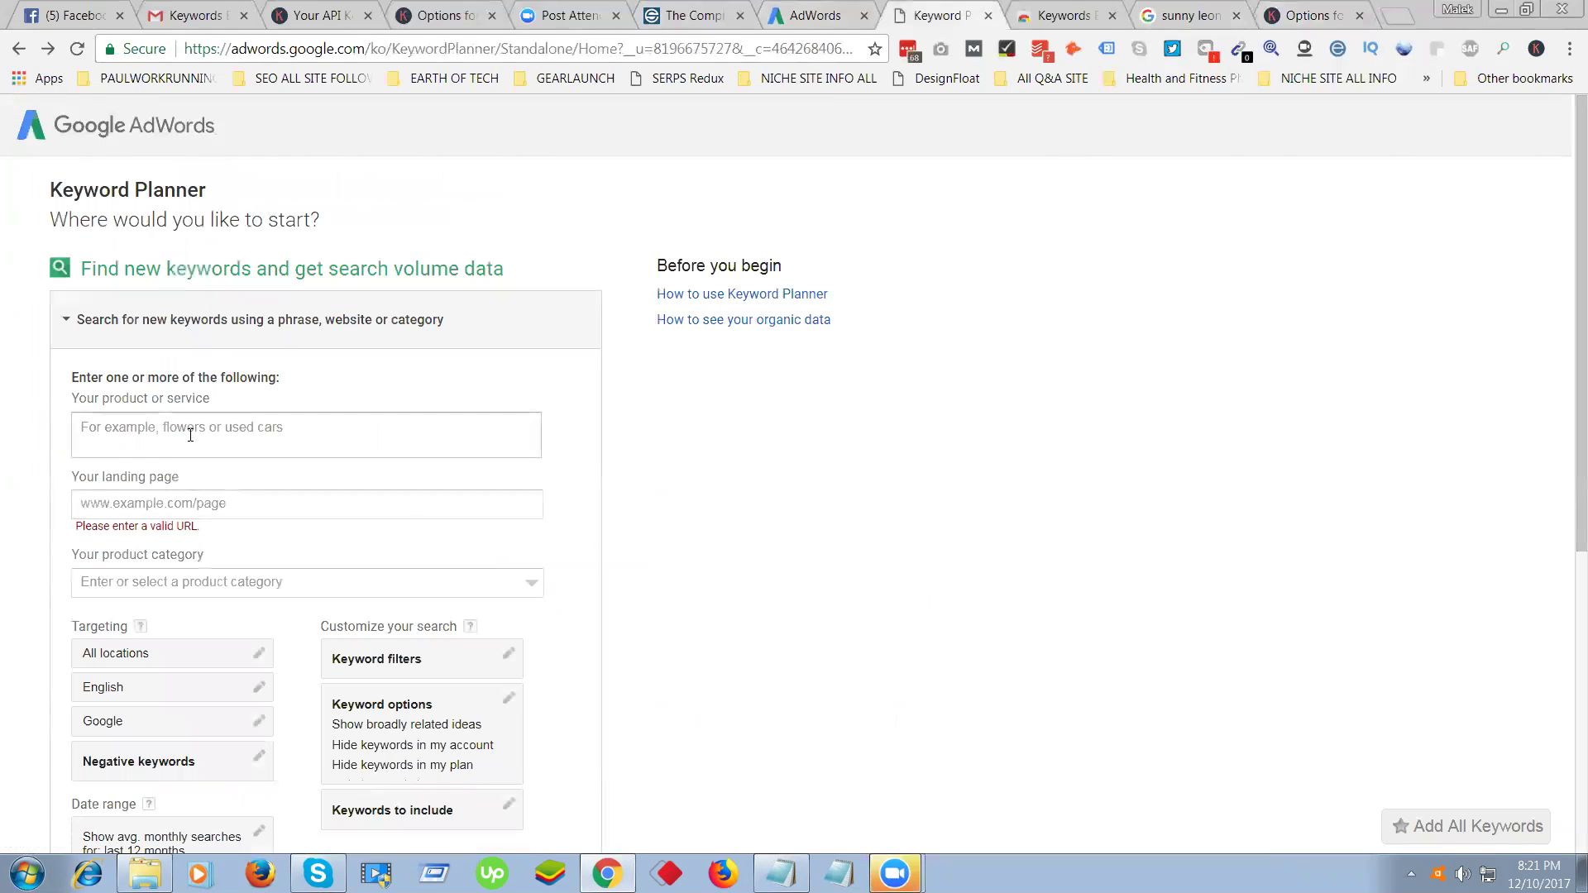
{"action": "key", "text": "ctrl+v"}
{"action": "scroll", "coordinate": [248, 504], "scroll_direction": "down", "scroll_amount": 4}
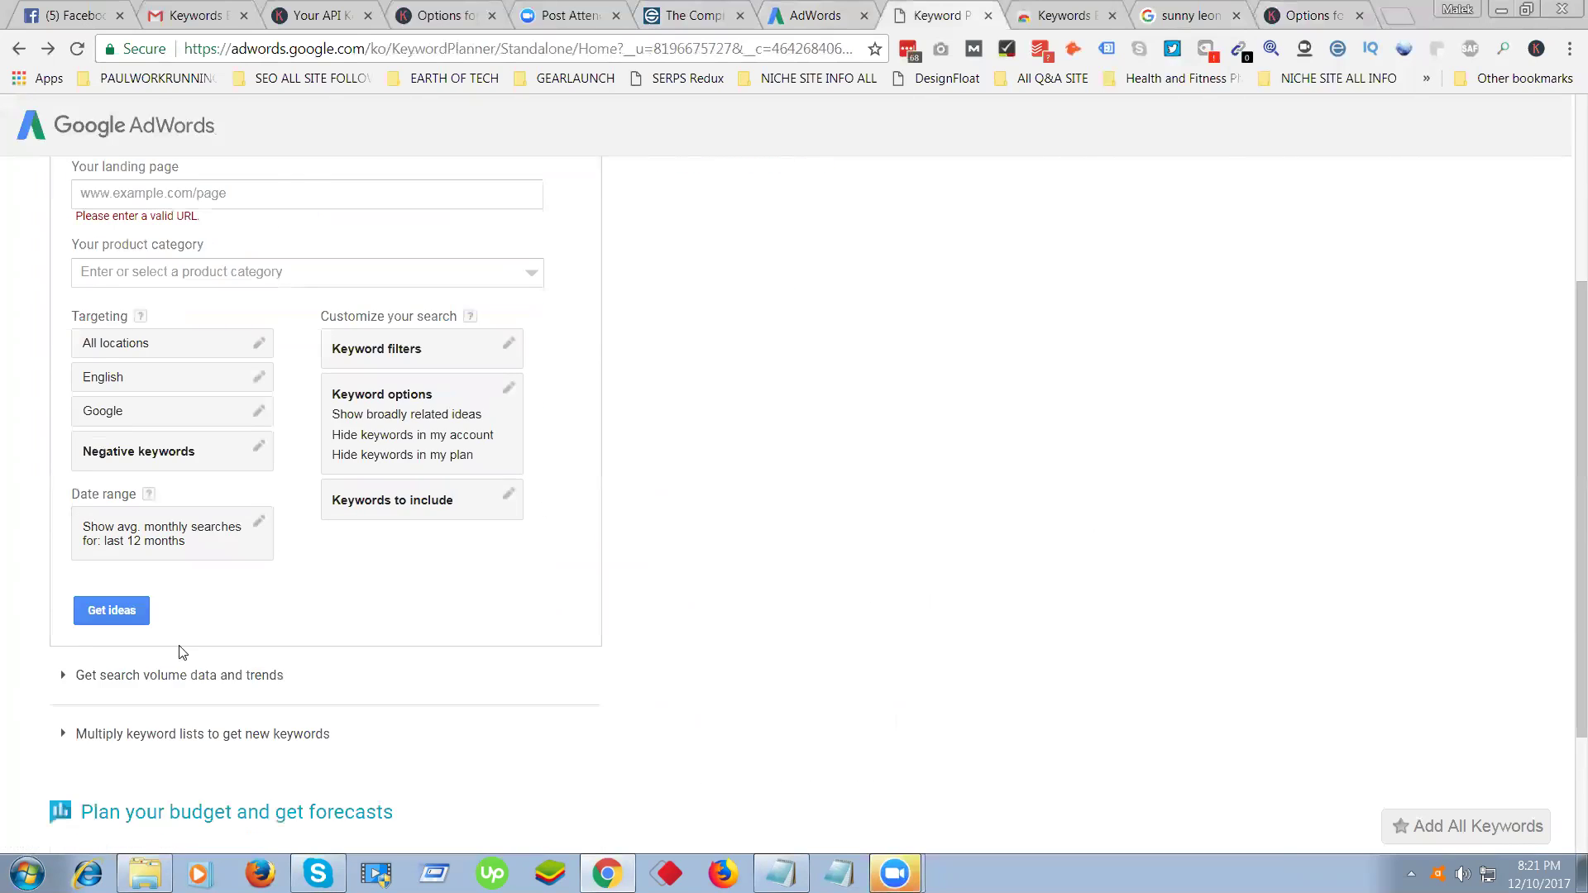
{"action": "left_click", "coordinate": [108, 592]}
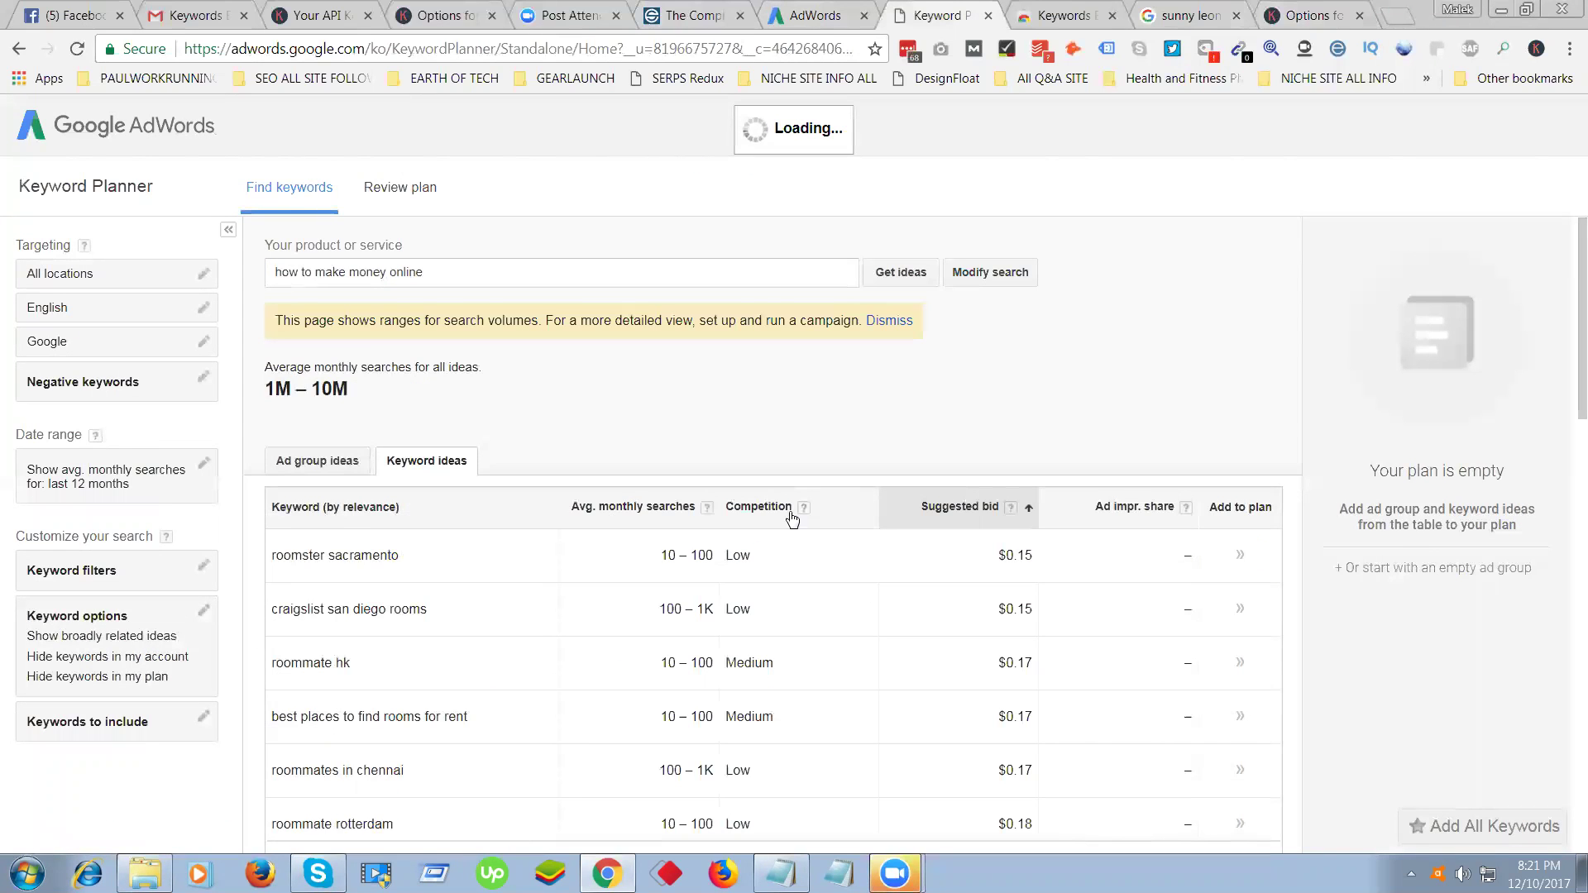
{"action": "left_click", "coordinate": [886, 322]}
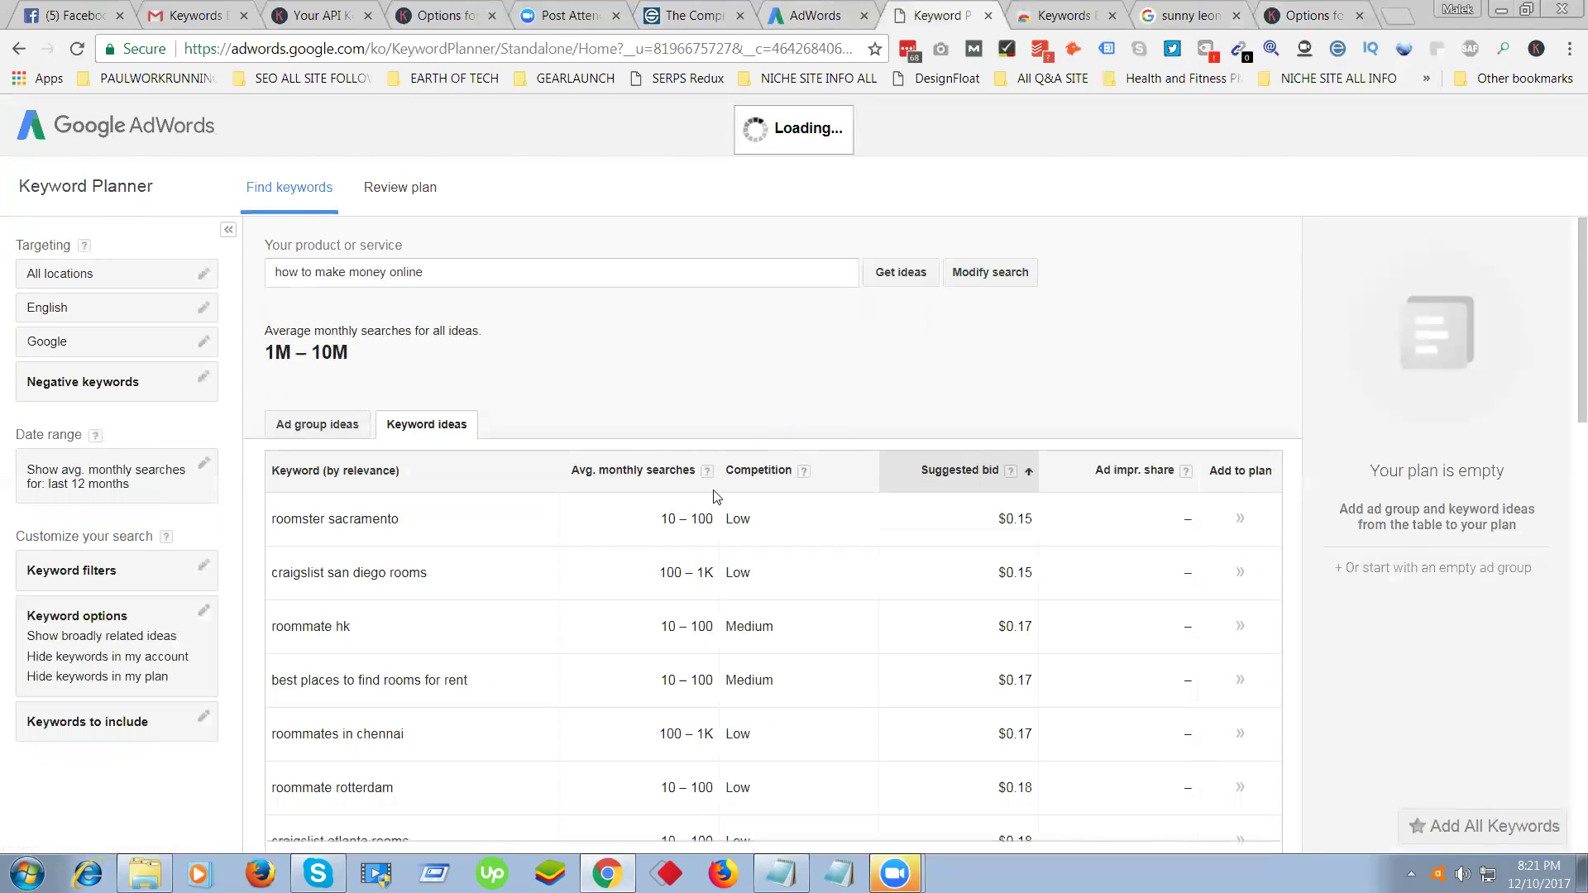
Dismiss the search volume range notice and examine the Volume (US) column for the search term and keyword ideas.
{"action": "scroll", "coordinate": [718, 528], "scroll_direction": "down", "scroll_amount": 1}
{"action": "scroll", "coordinate": [717, 533], "scroll_direction": "down", "scroll_amount": 2}
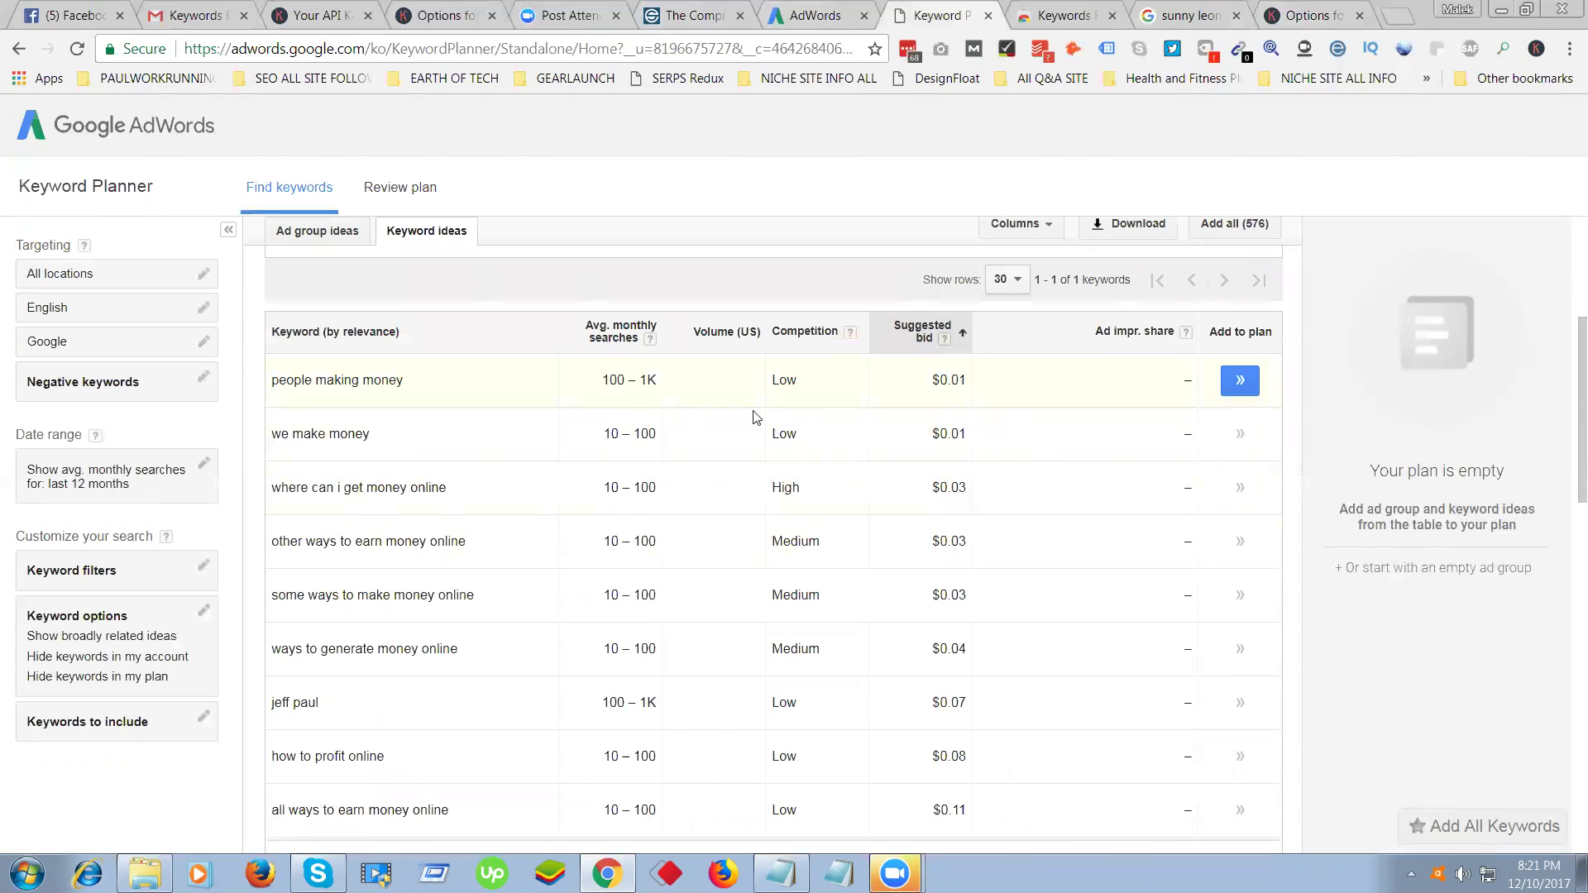
{"action": "scroll", "coordinate": [757, 438], "scroll_direction": "up", "scroll_amount": 1}
{"action": "scroll", "coordinate": [742, 480], "scroll_direction": "up", "scroll_amount": 2}
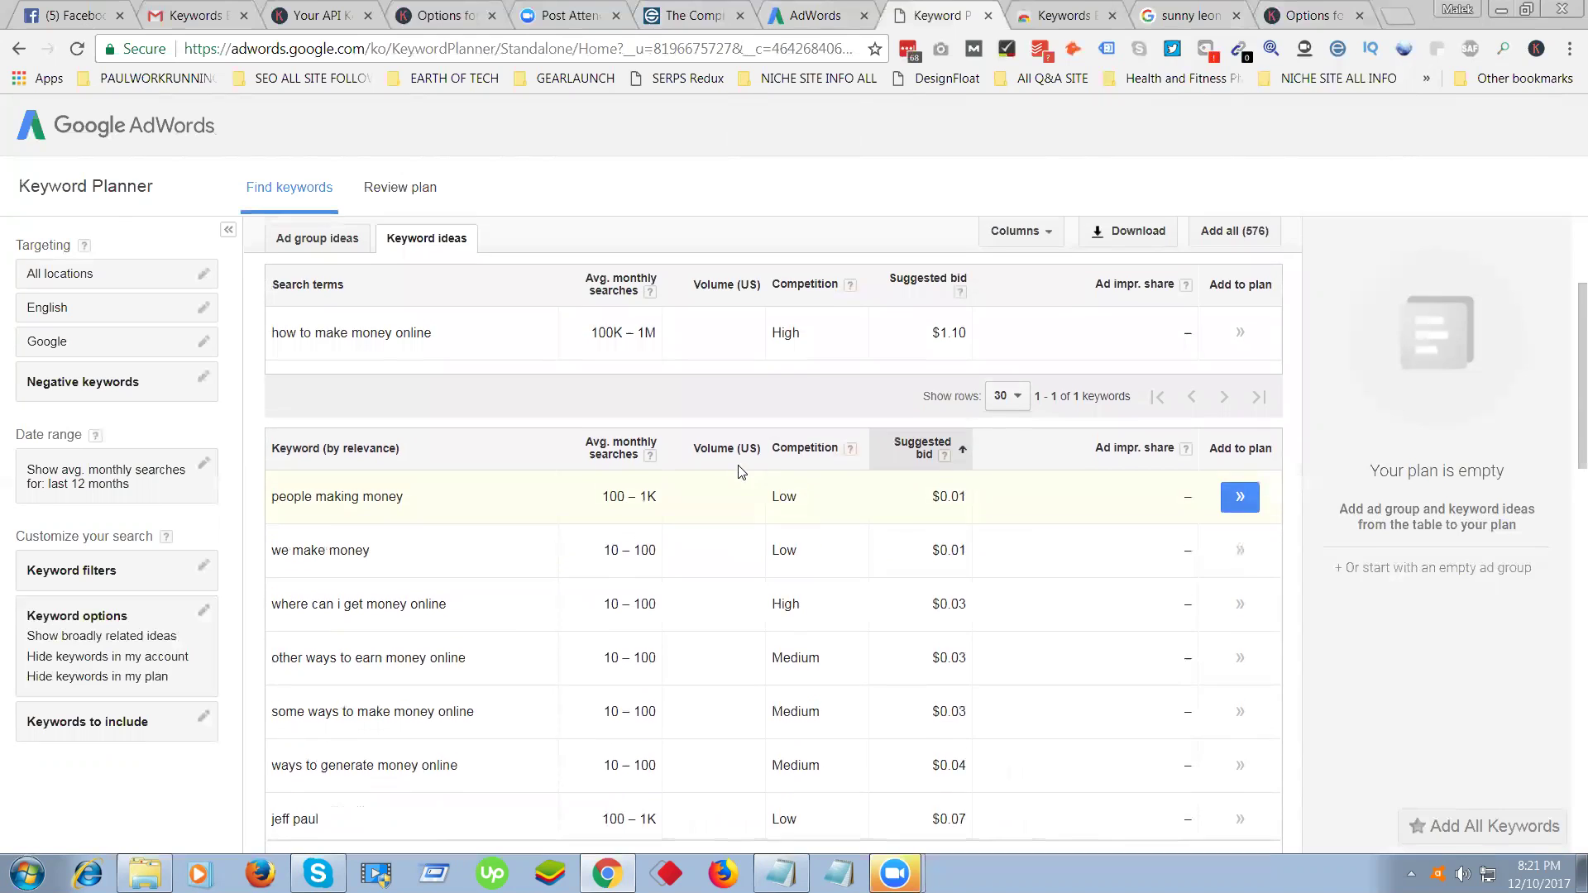
{"action": "scroll", "coordinate": [786, 455], "scroll_direction": "down", "scroll_amount": 2}
{"action": "scroll", "coordinate": [827, 430], "scroll_direction": "up", "scroll_amount": 1}
{"action": "scroll", "coordinate": [864, 403], "scroll_direction": "up", "scroll_amount": 1}
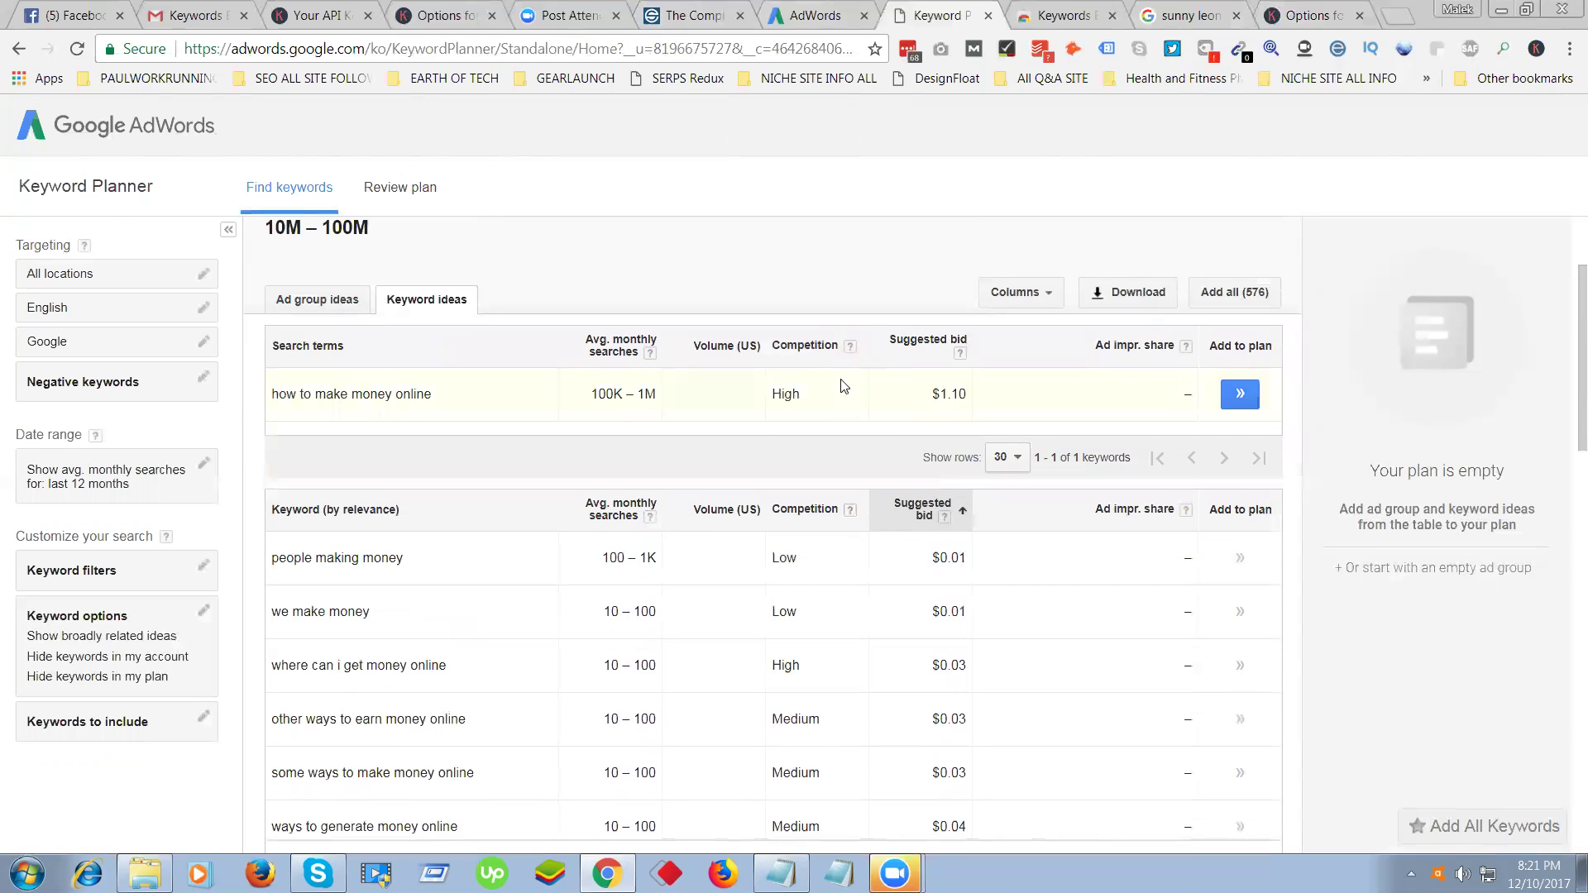
{"action": "scroll", "coordinate": [831, 463], "scroll_direction": "up", "scroll_amount": 1}
{"action": "scroll", "coordinate": [837, 463], "scroll_direction": "up", "scroll_amount": 1}
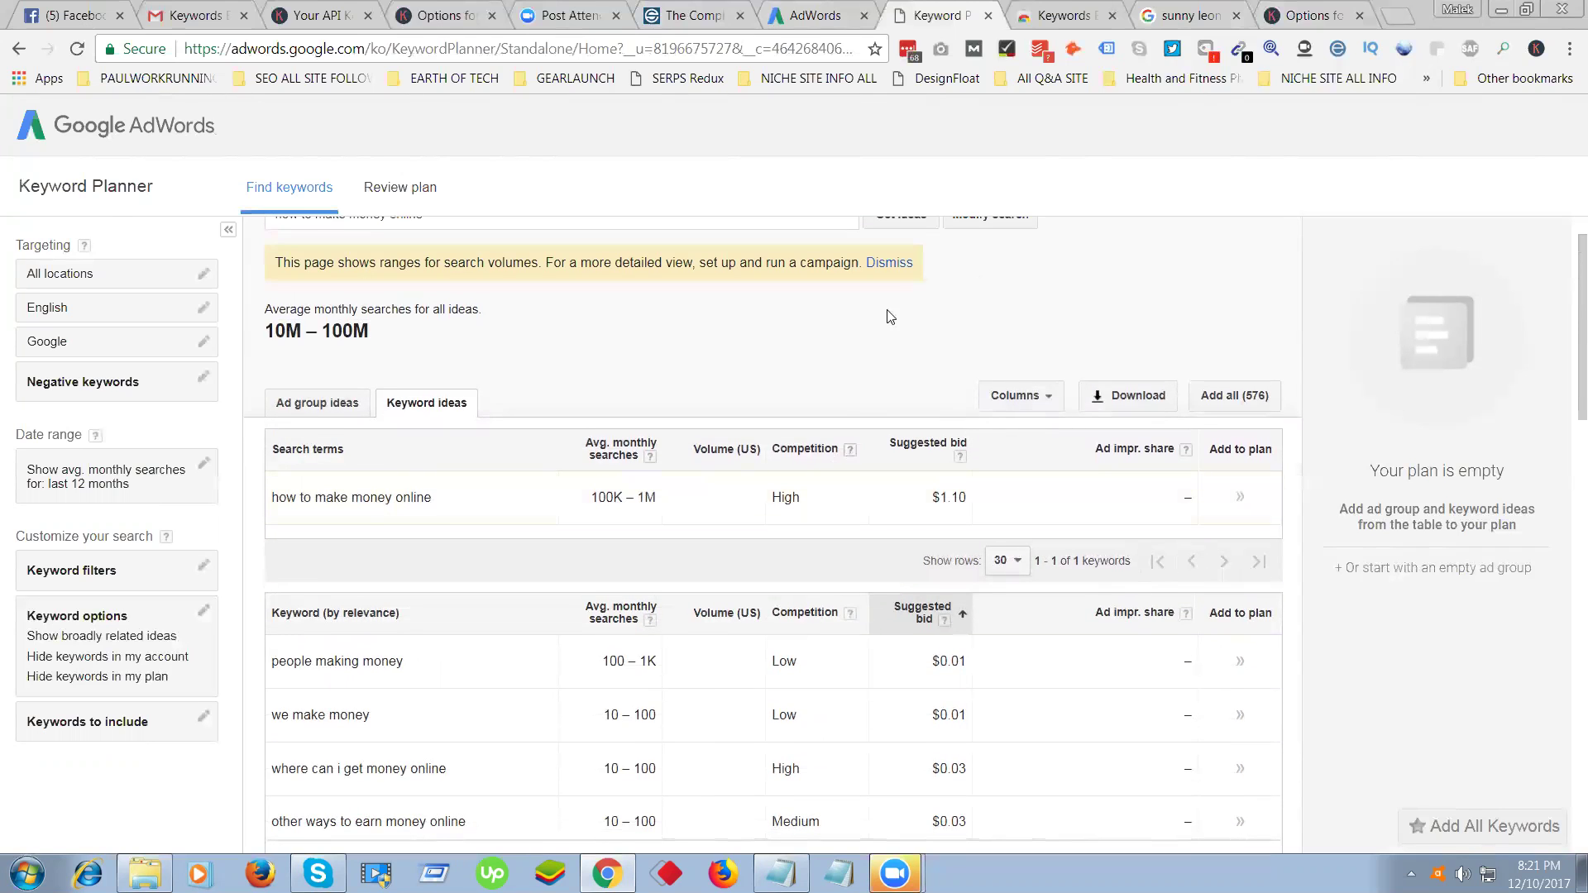
{"action": "left_click", "coordinate": [891, 263]}
{"action": "scroll", "coordinate": [808, 513], "scroll_direction": "down", "scroll_amount": 2}
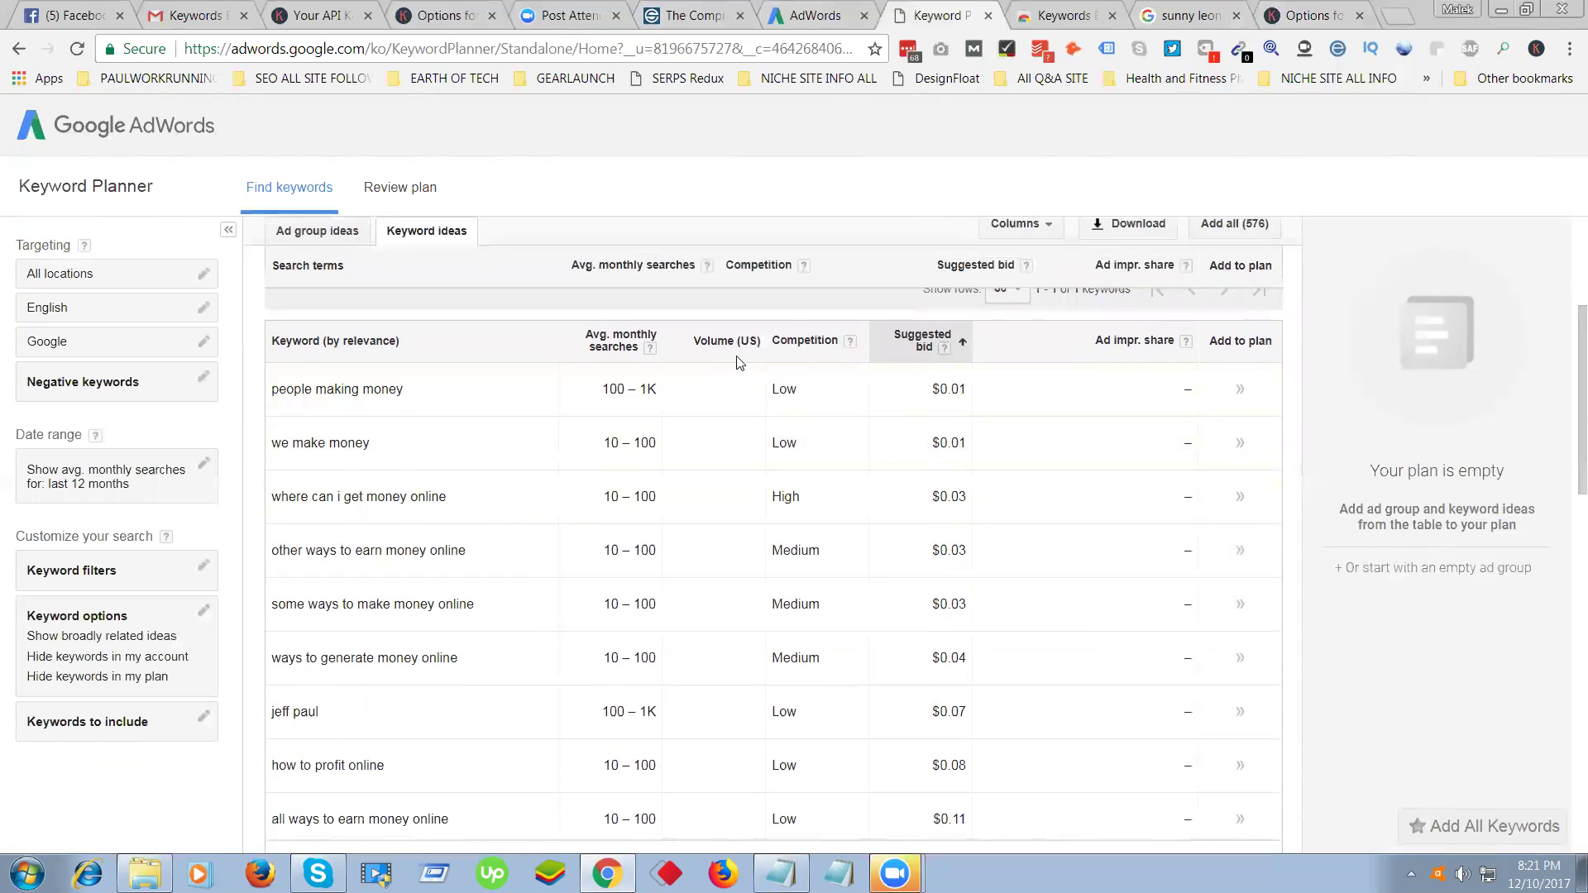
{"action": "left_click_drag", "start_coordinate": [736, 416], "coordinate": [727, 826]}
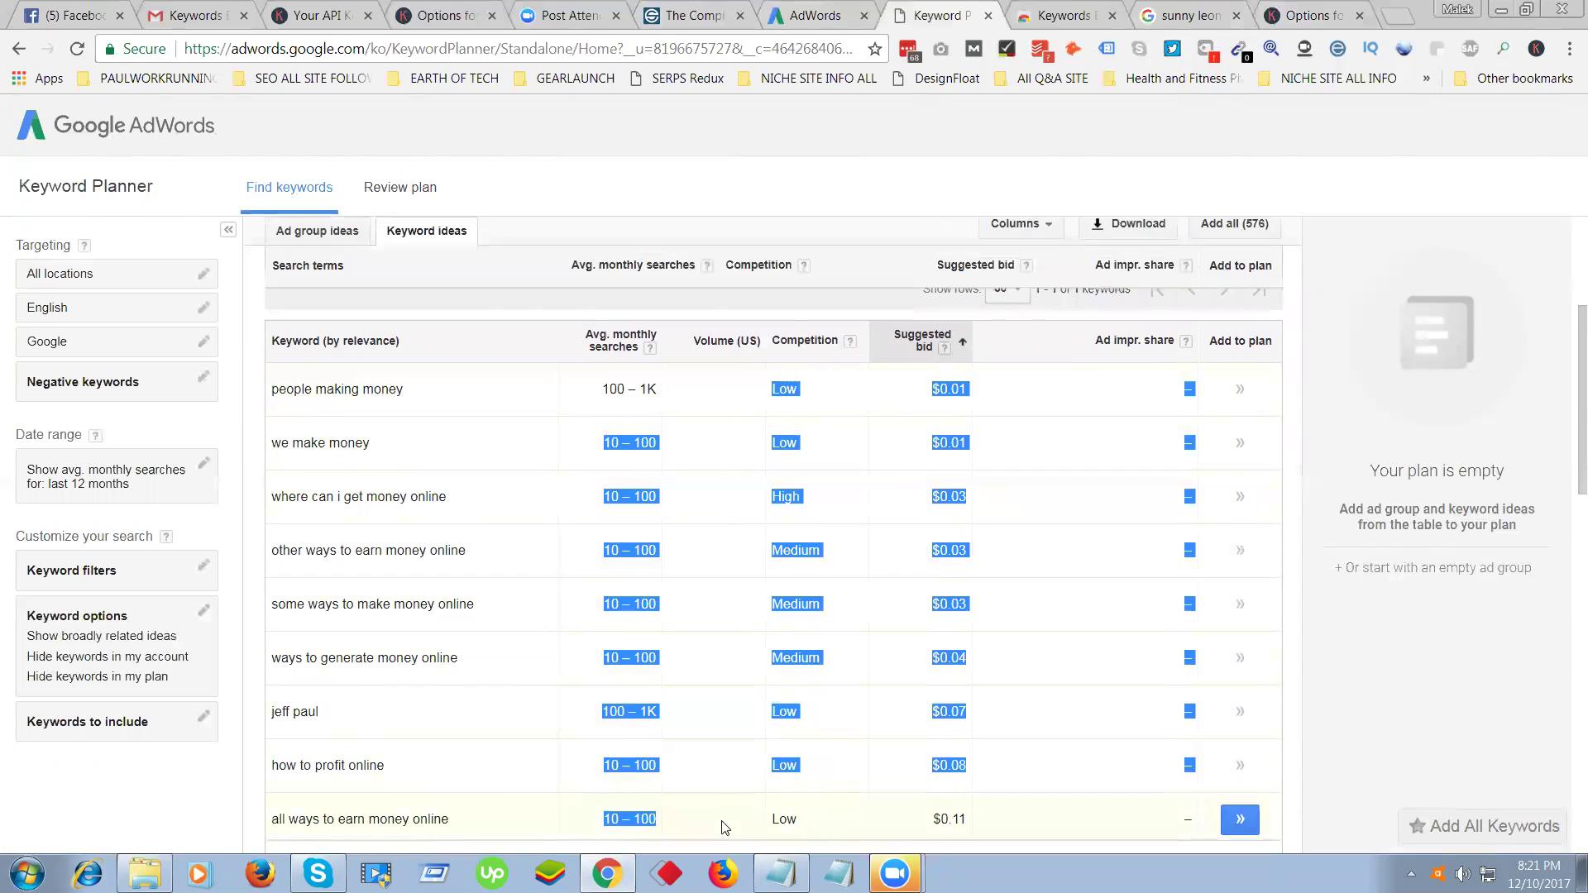
{"action": "left_click", "coordinate": [711, 385]}
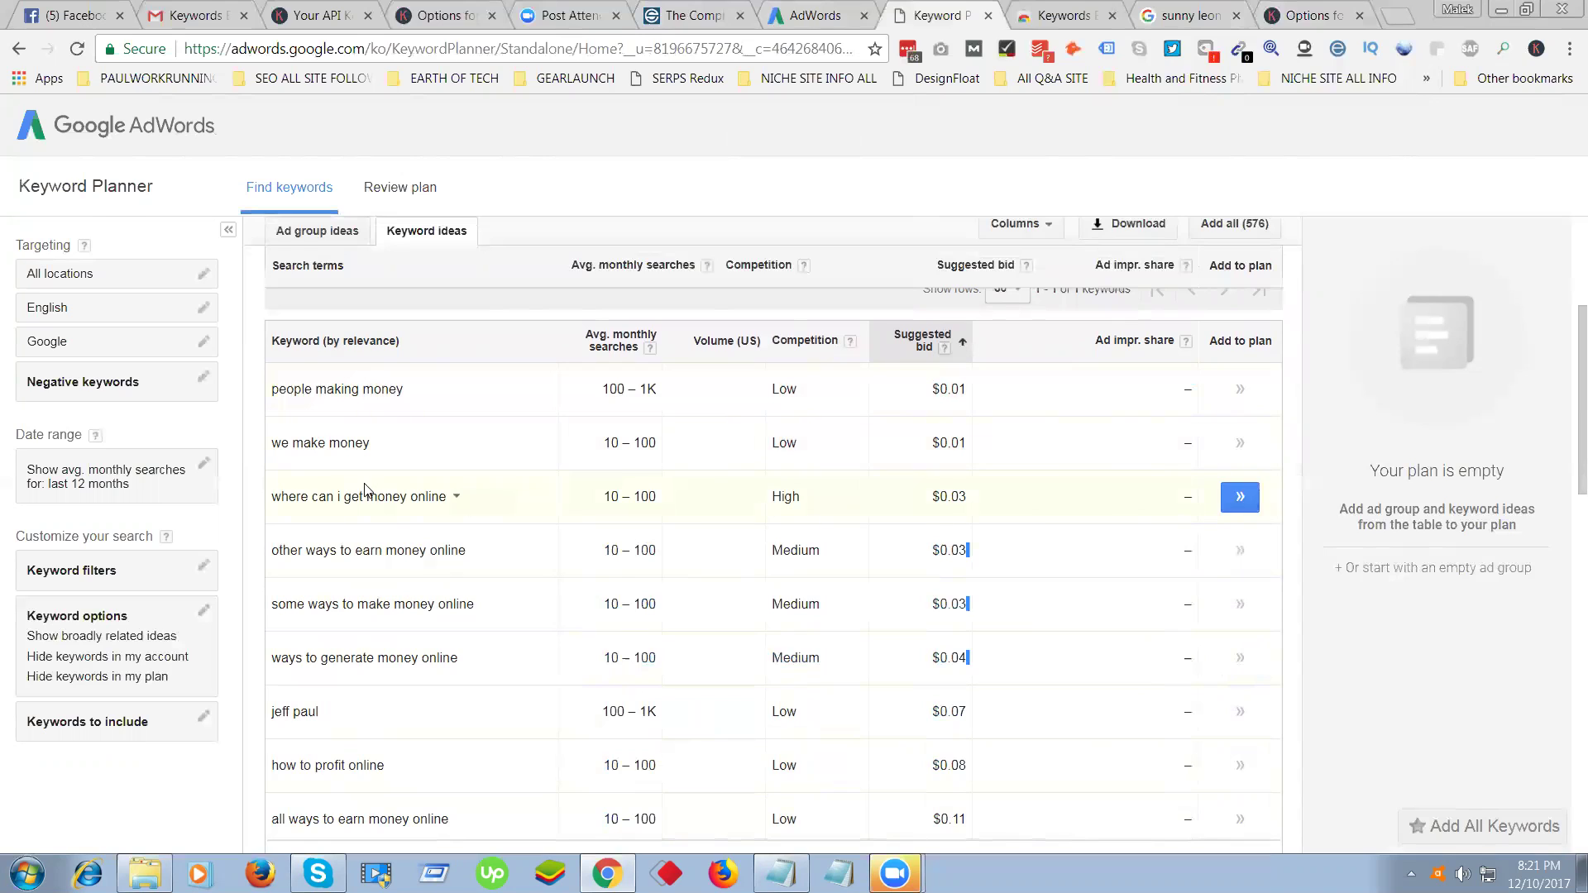
Copy the keyword idea "people making money" from the results table.
{"action": "left_click_drag", "start_coordinate": [271, 389], "coordinate": [403, 387]}
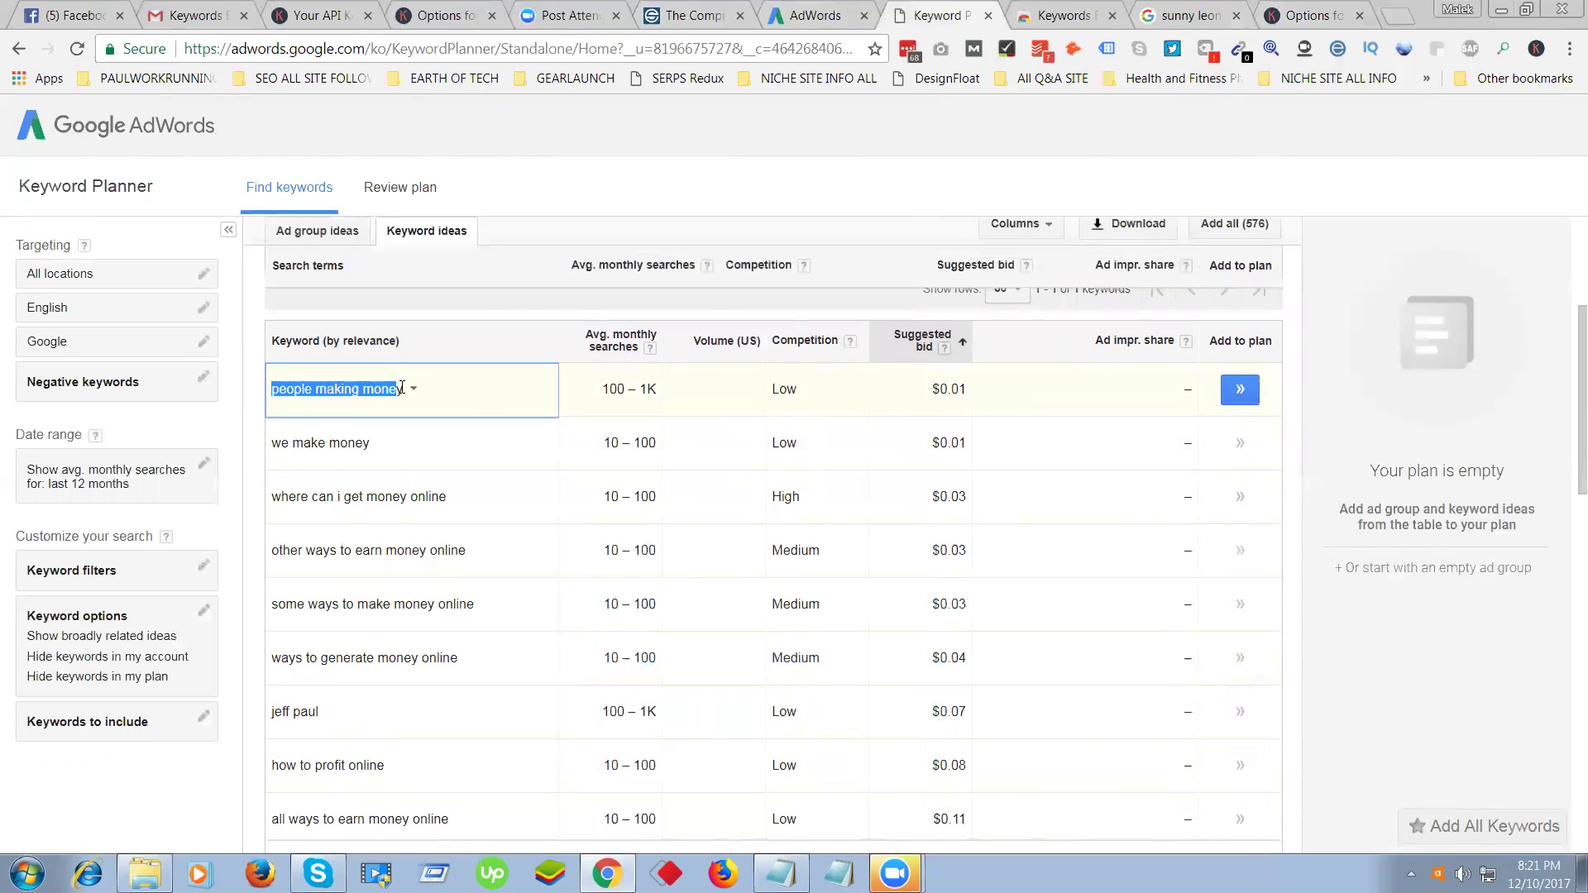
{"action": "right_click", "coordinate": [352, 392]}
{"action": "left_click", "coordinate": [380, 405]}
Set the country in the Keywords Everywhere settings to United States and validate the API key.
{"action": "left_click", "coordinate": [1315, 13]}
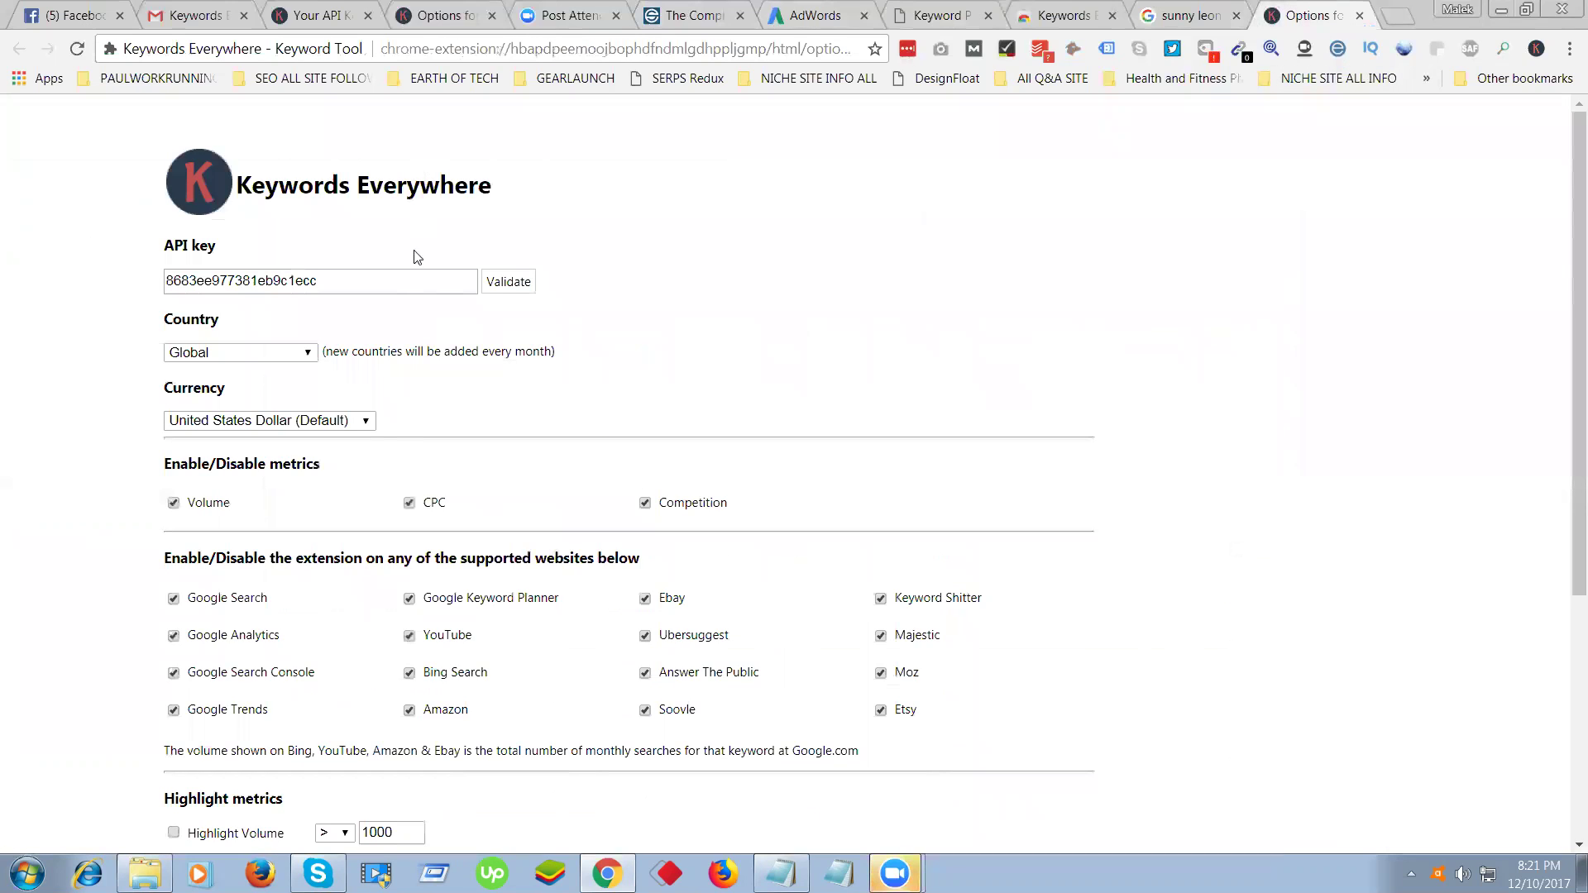
{"action": "left_click", "coordinate": [252, 354]}
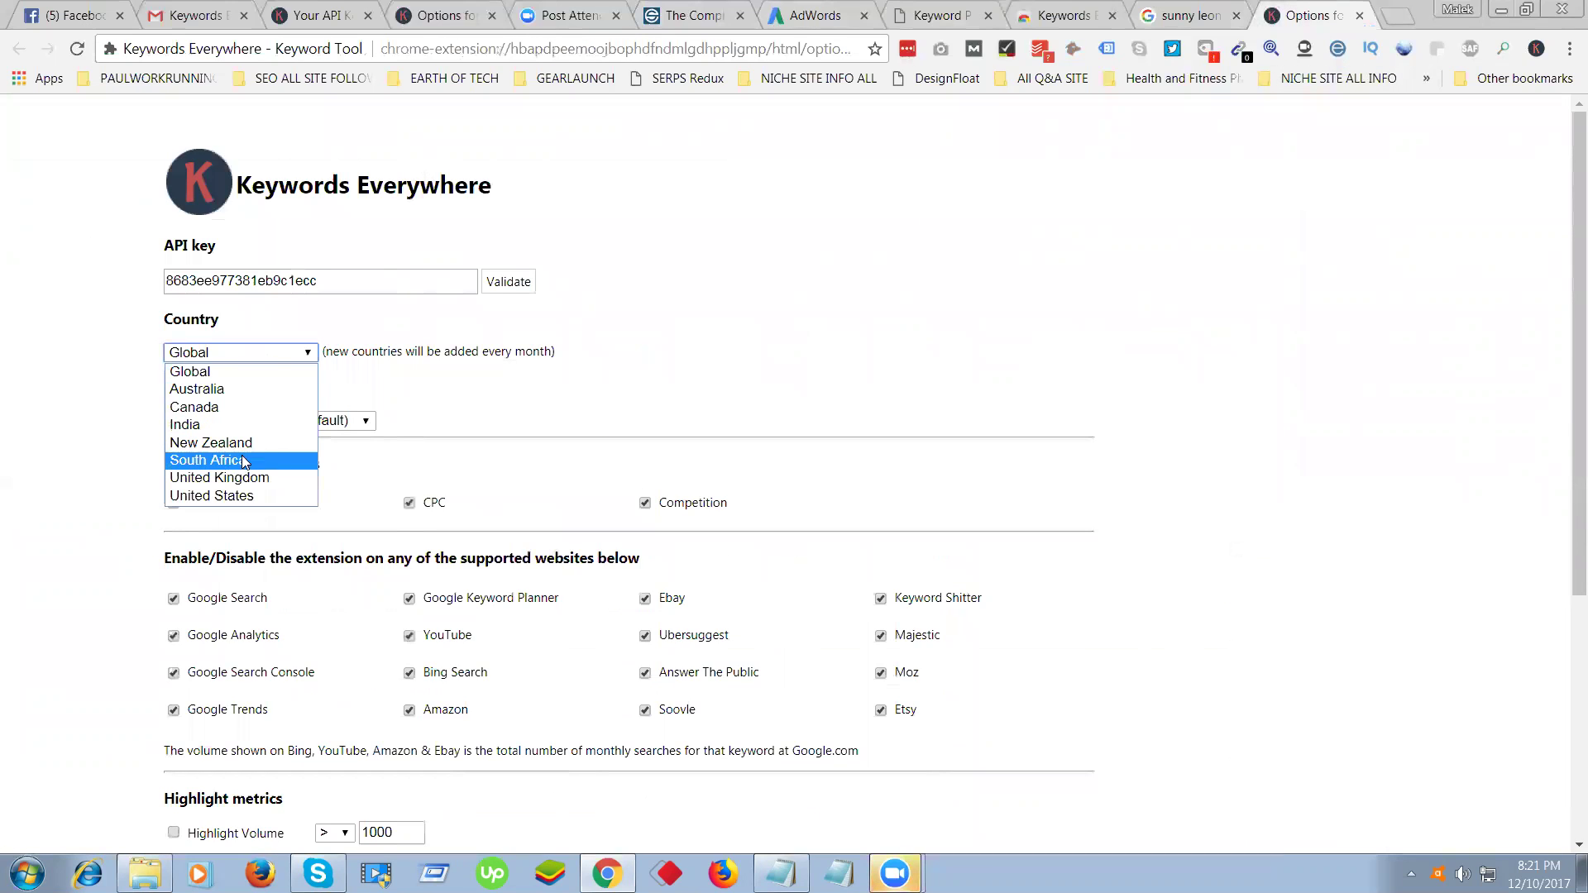
{"action": "left_click", "coordinate": [248, 495]}
{"action": "left_click", "coordinate": [494, 278]}
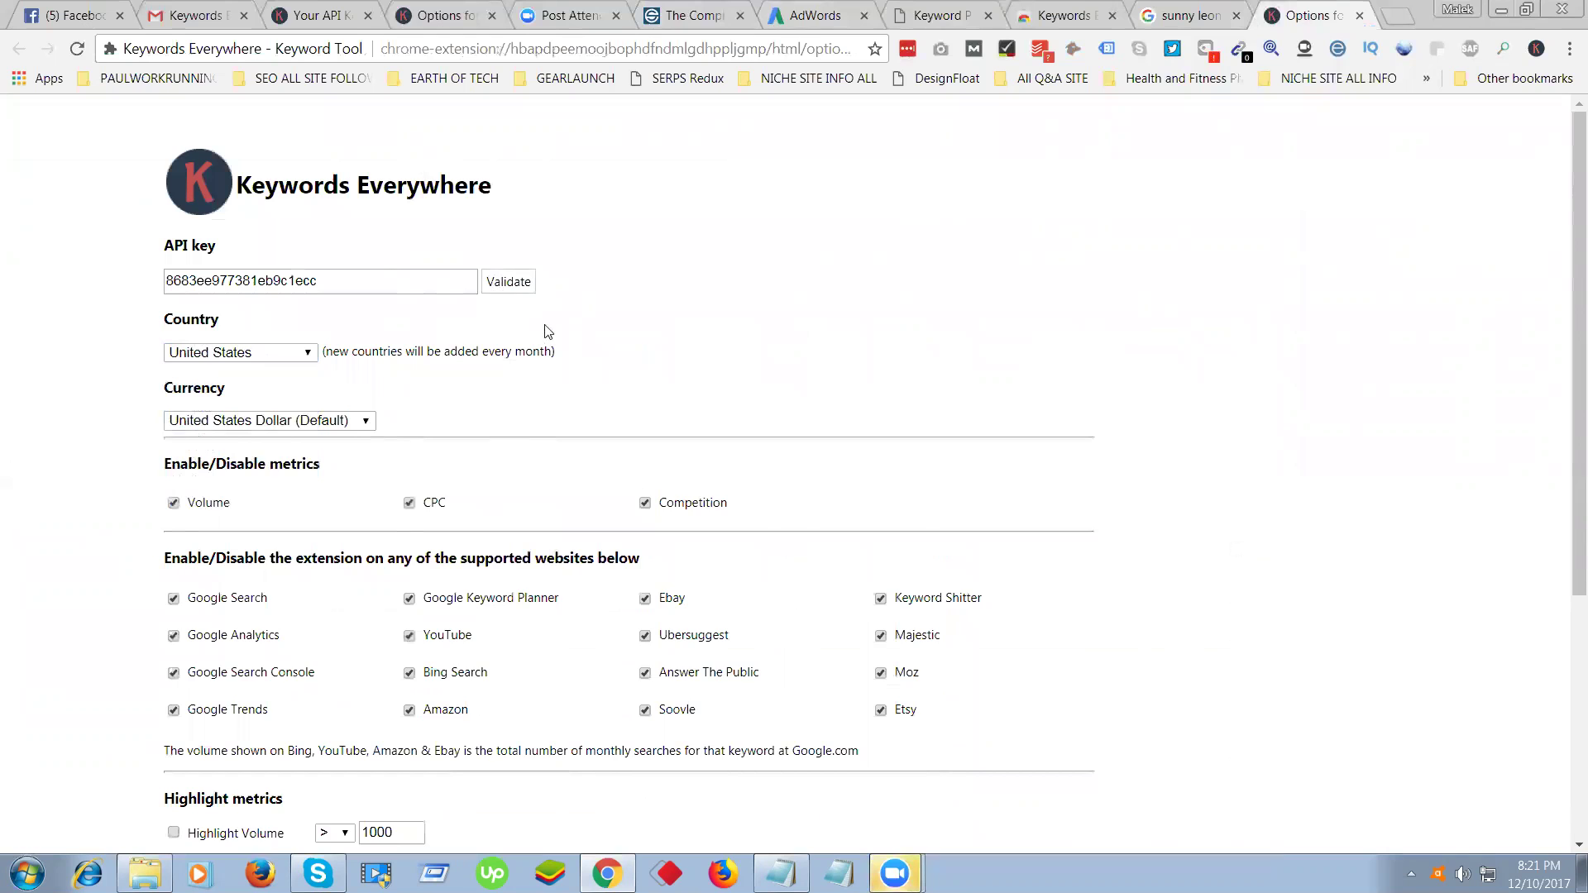
Search Google for the copied keyword "people making money" in the extension settings tab to check its search volume.
{"action": "left_click", "coordinate": [565, 50]}
{"action": "right_click", "coordinate": [565, 49]}
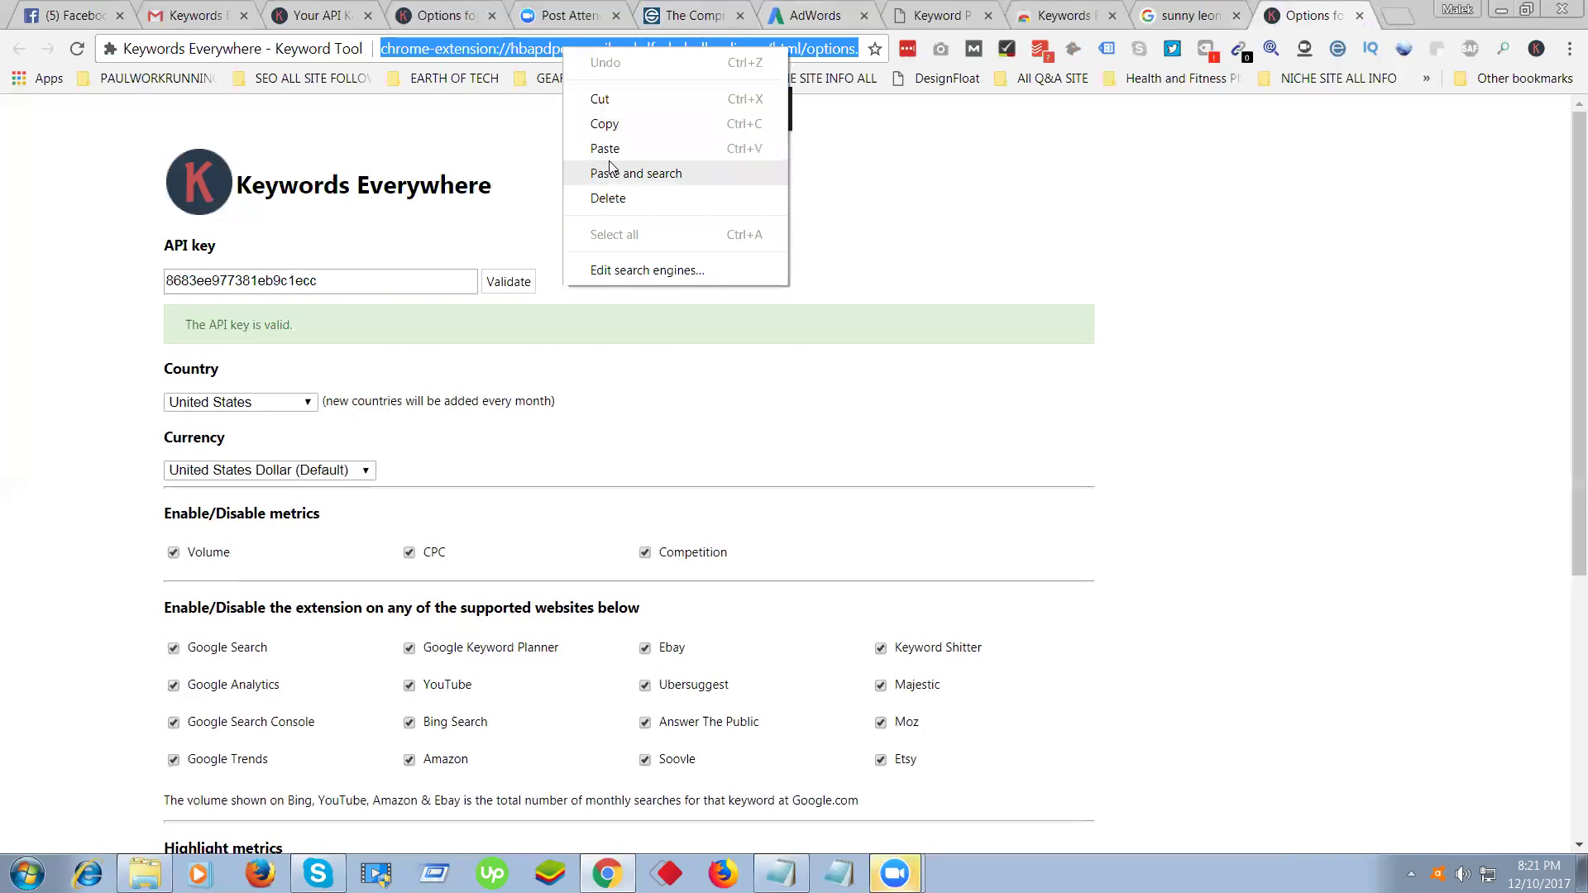
{"action": "left_click", "coordinate": [614, 168]}
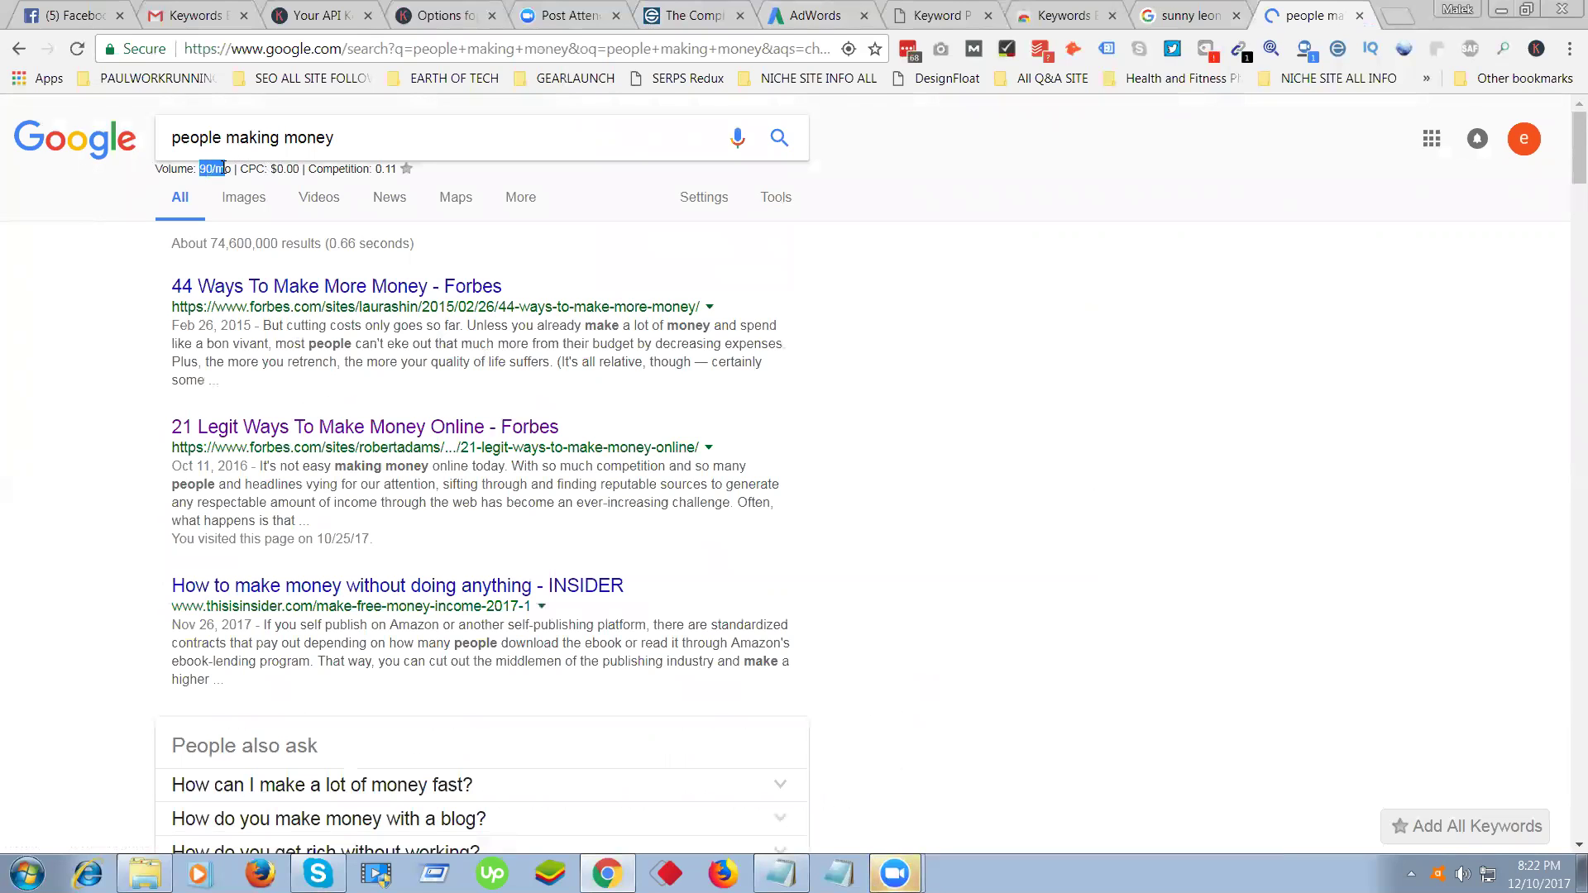
Return to the Keyword Planner ideas for "how to make money online" and review the keyword list.
{"action": "left_click", "coordinate": [1190, 15]}
{"action": "left_click", "coordinate": [982, 8]}
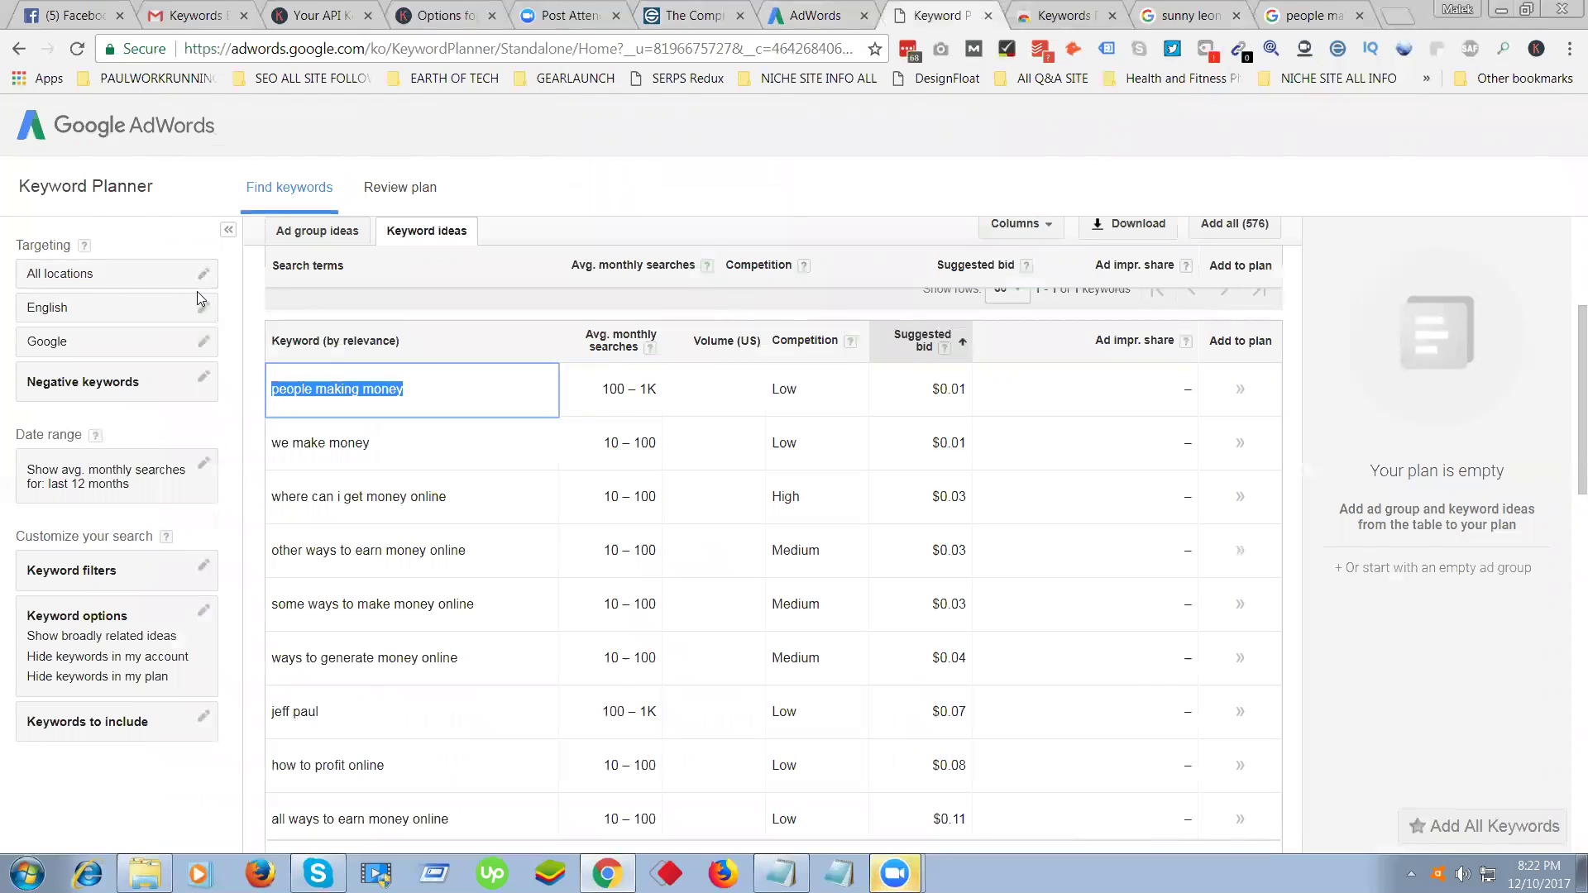
{"action": "scroll", "coordinate": [523, 571], "scroll_direction": "down", "scroll_amount": 4}
{"action": "scroll", "coordinate": [522, 572], "scroll_direction": "down", "scroll_amount": 1}
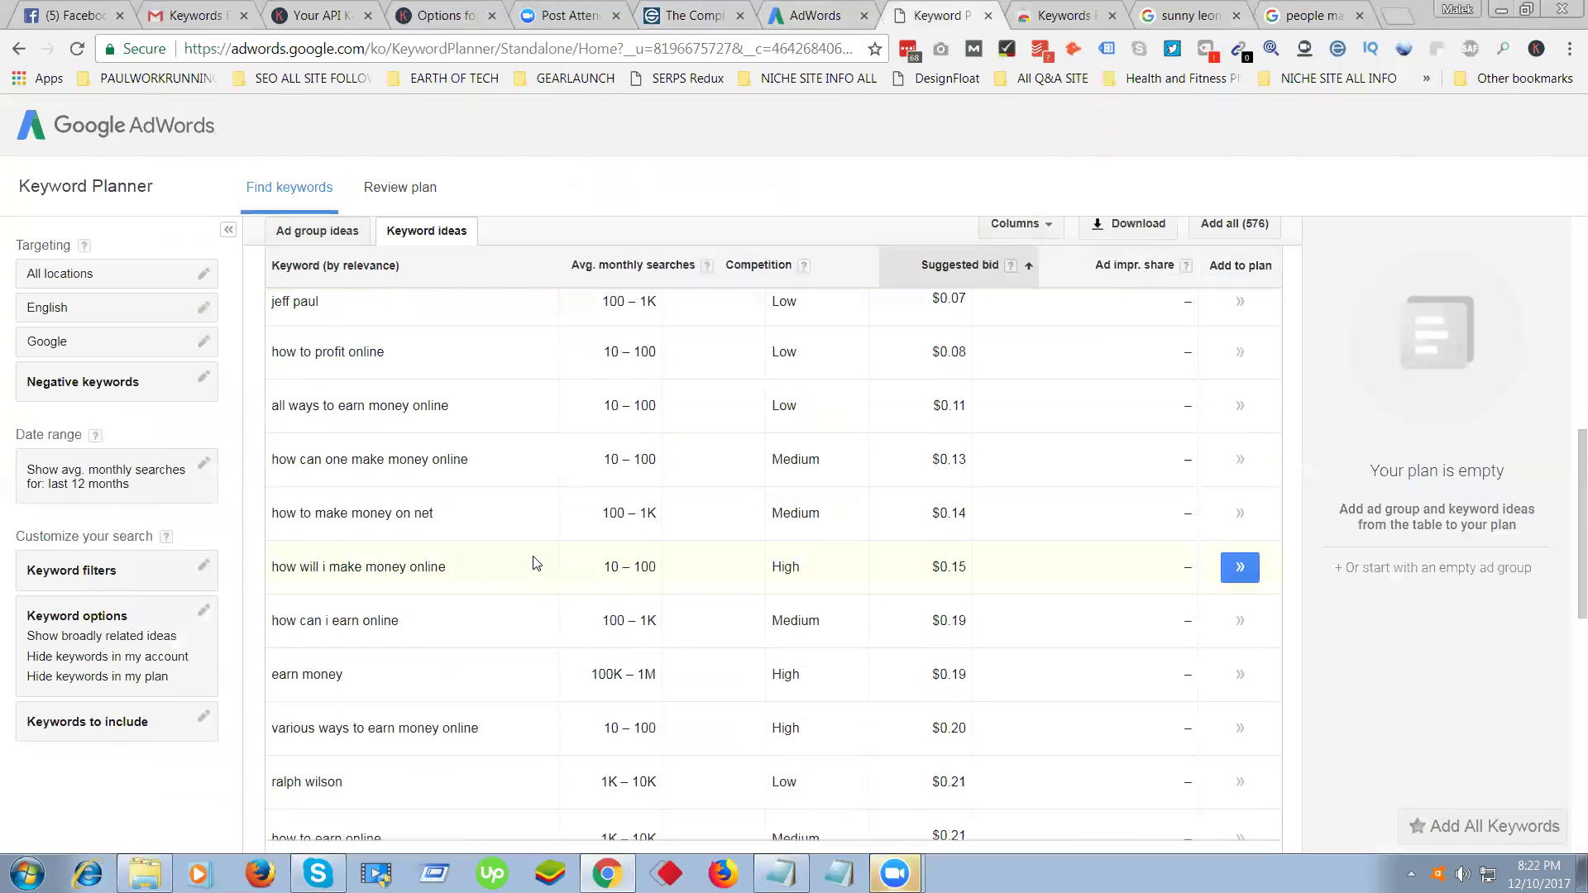
{"action": "scroll", "coordinate": [544, 559], "scroll_direction": "down", "scroll_amount": 5}
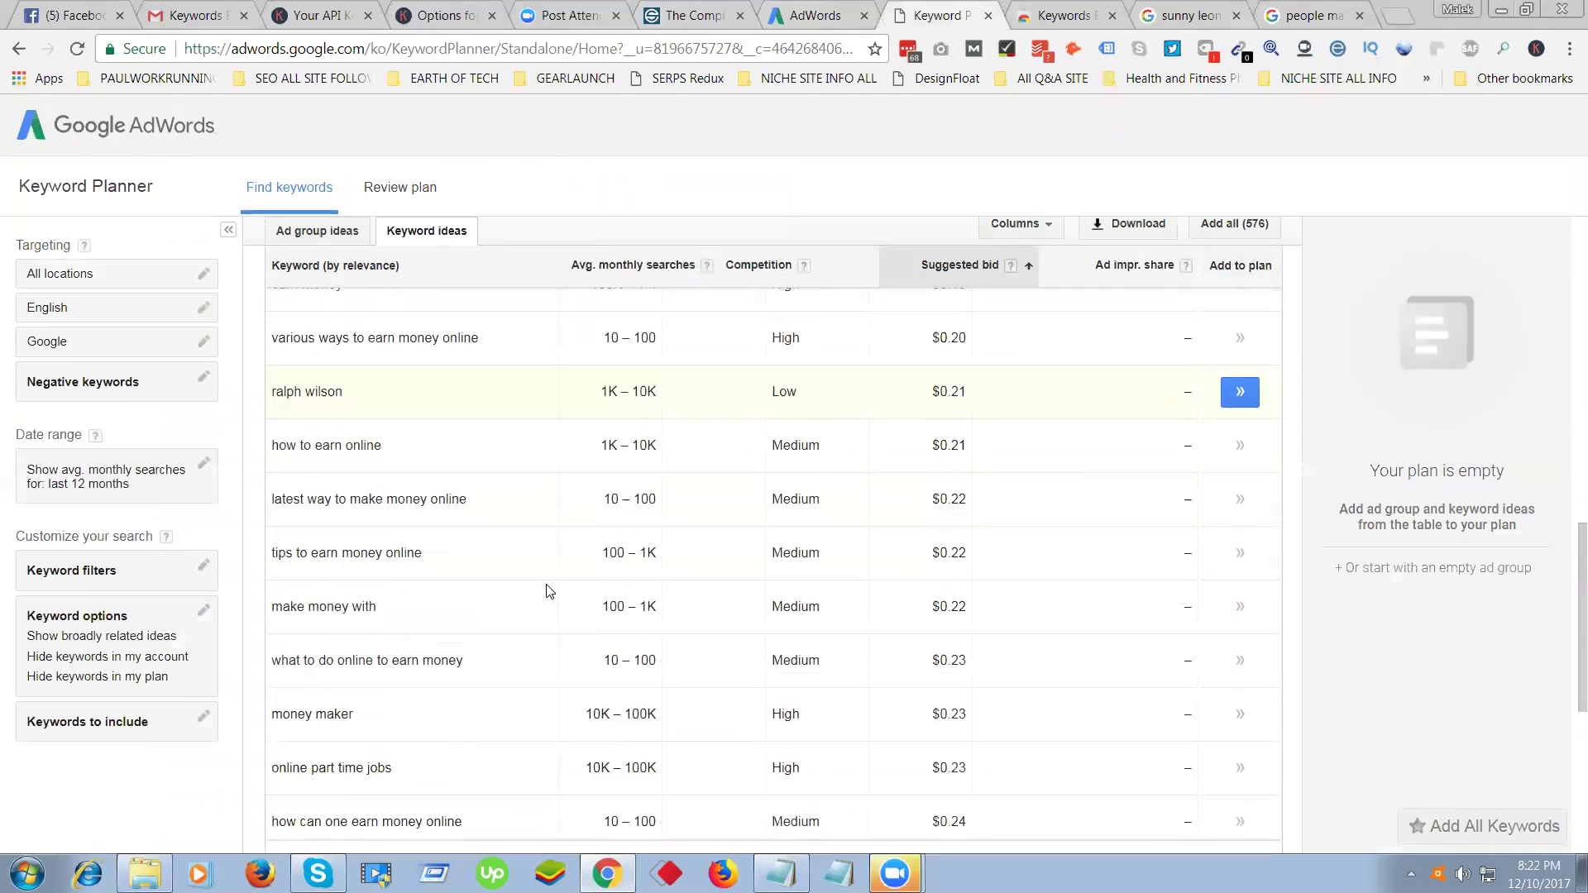
{"action": "scroll", "coordinate": [546, 579], "scroll_direction": "up", "scroll_amount": 3}
{"action": "scroll", "coordinate": [549, 585], "scroll_direction": "up", "scroll_amount": 10}
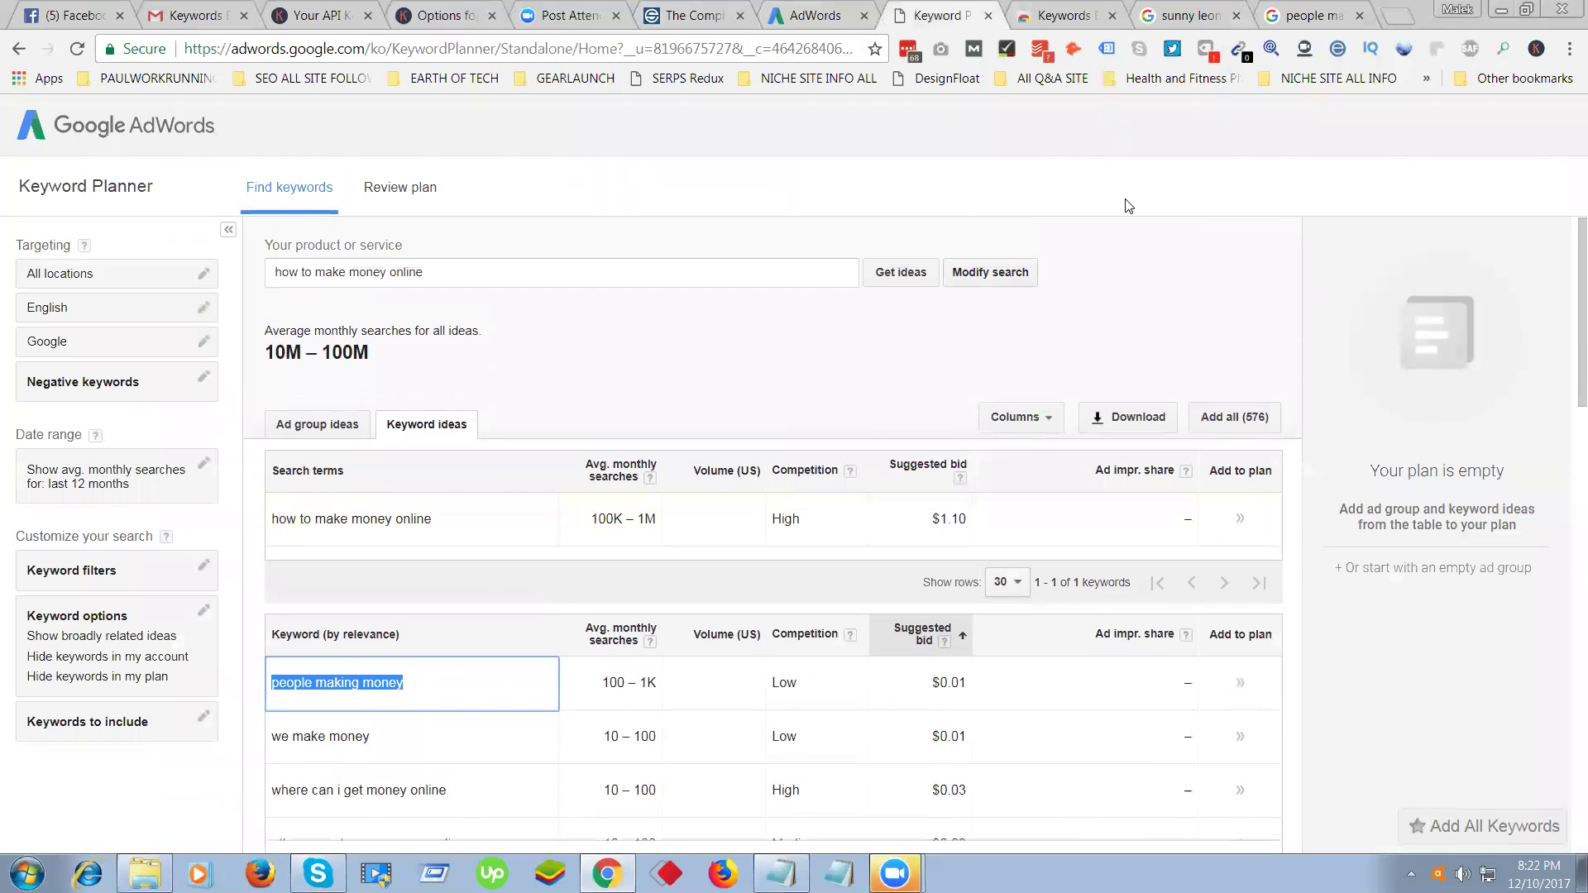
Close the Keywords Everywhere listing in the Chrome Web Store and browse the store's extensions page.
{"action": "left_click", "coordinate": [1092, 8]}
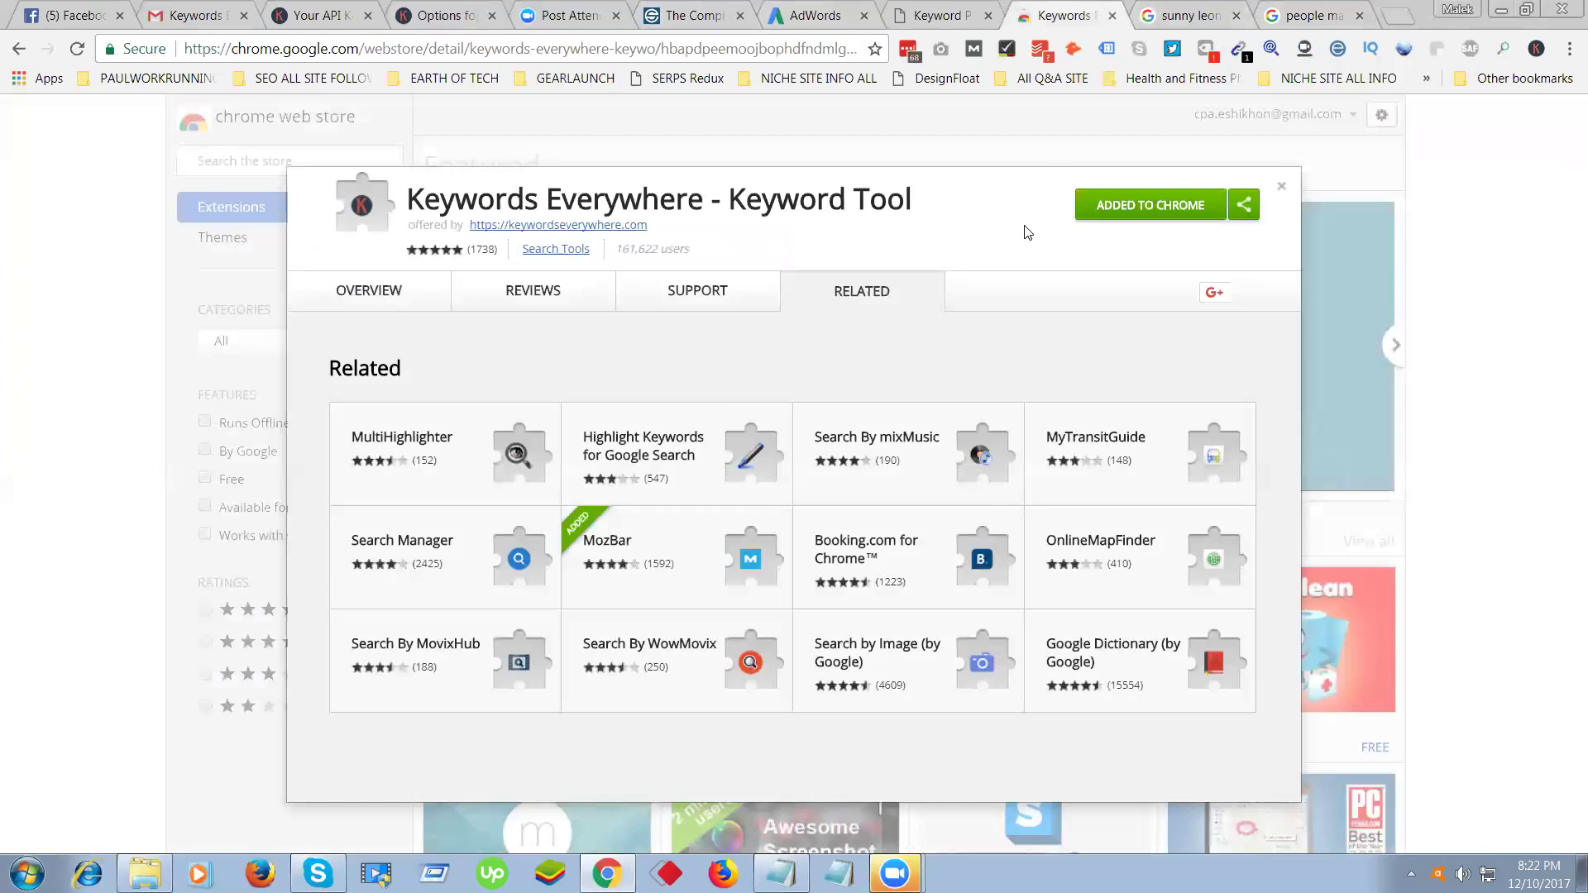
{"action": "left_click", "coordinate": [1281, 186]}
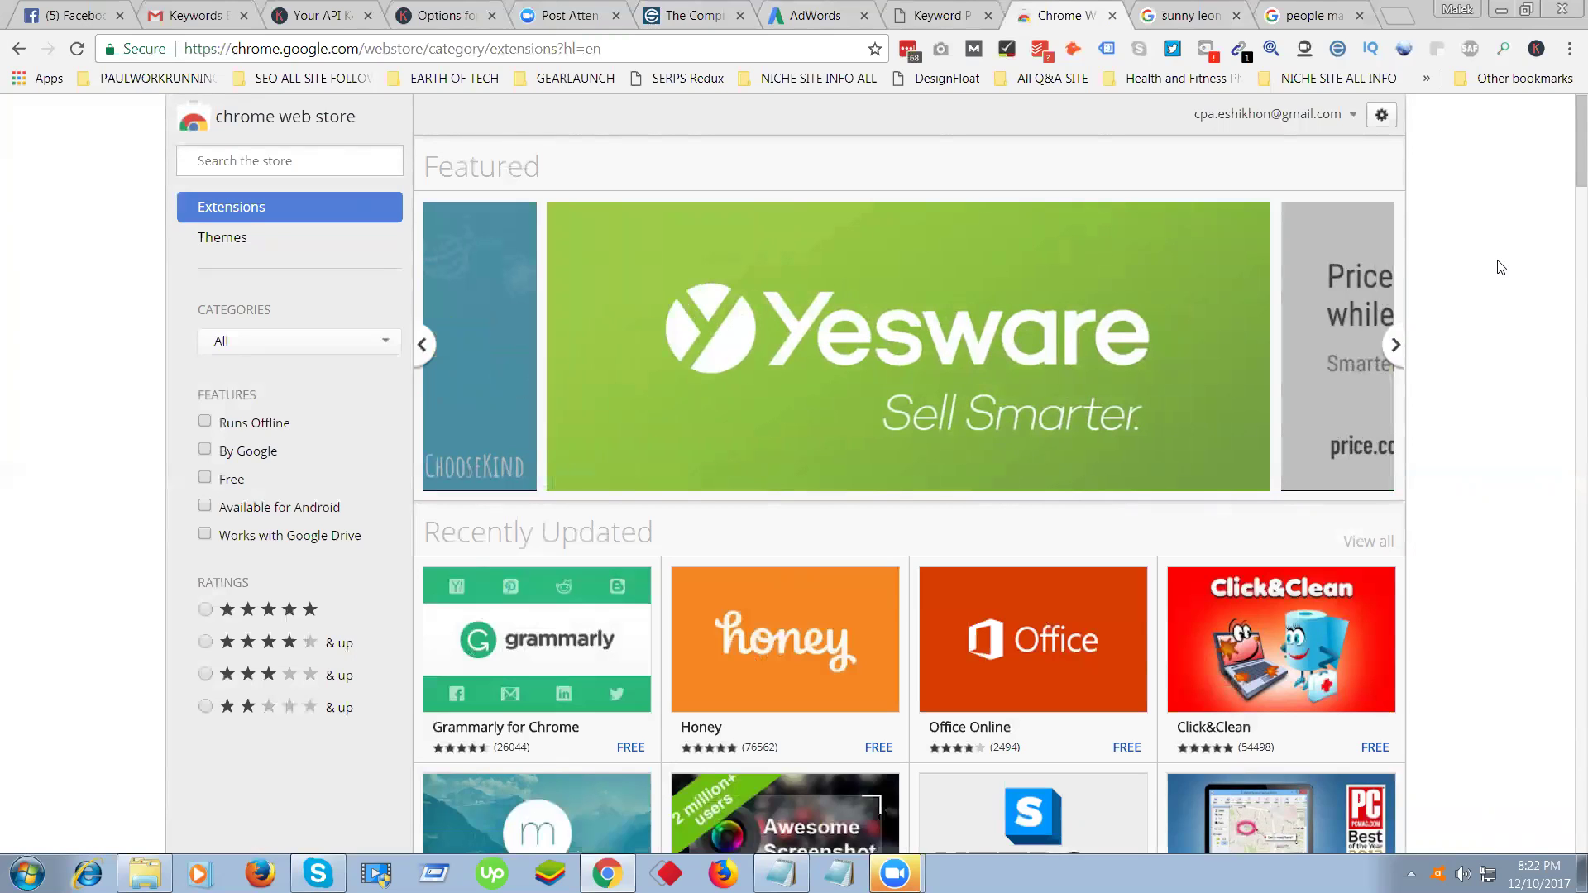
{"action": "mouse_move", "coordinate": [1174, 322]}
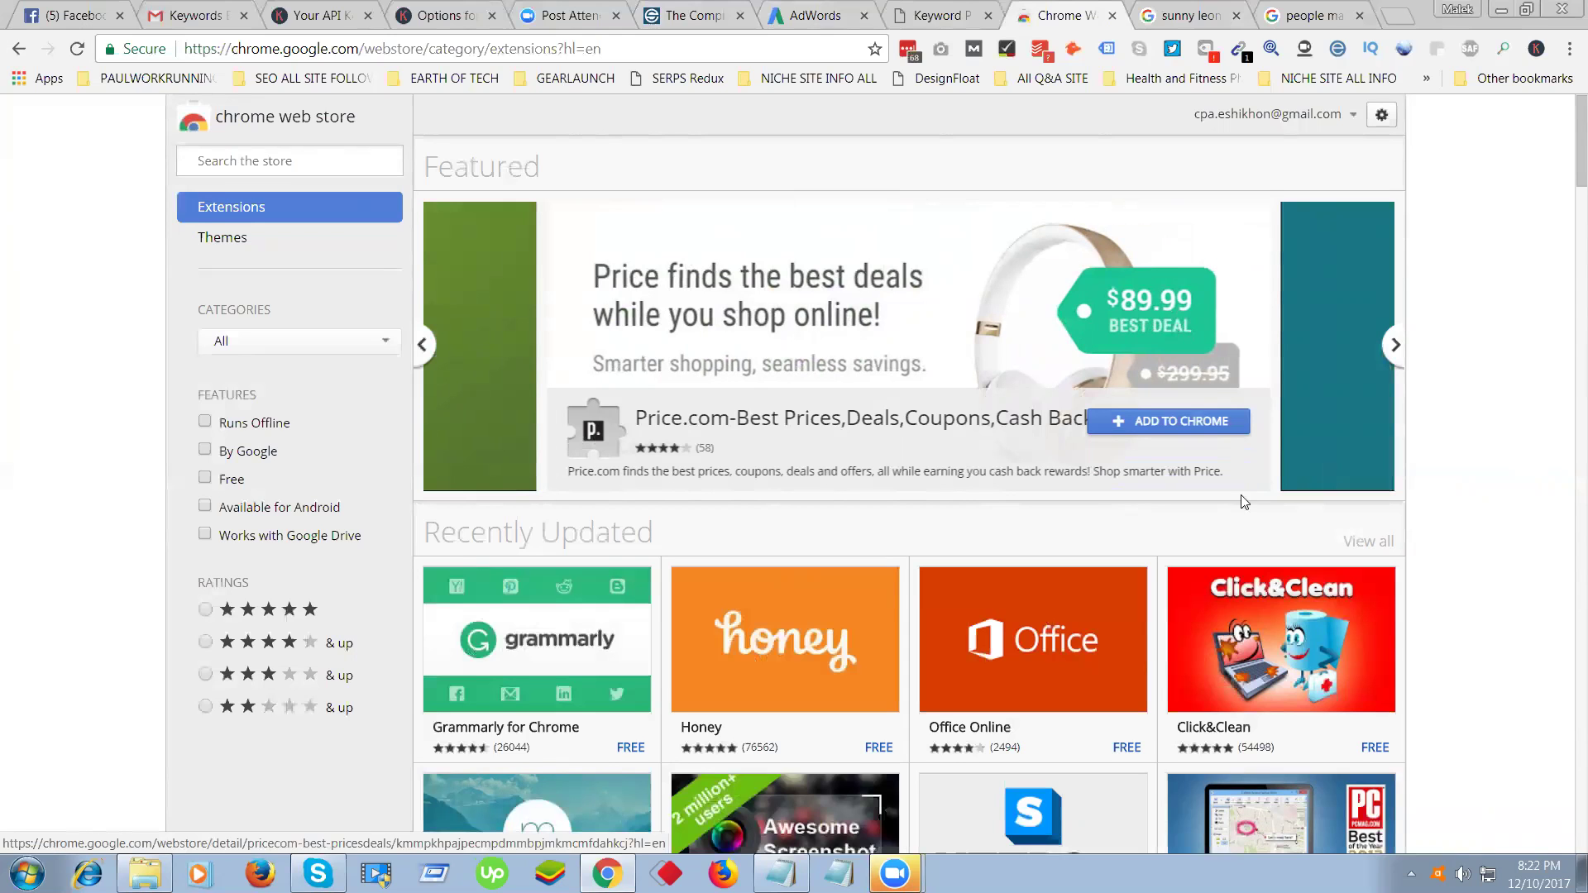
{"action": "scroll", "coordinate": [1241, 494], "scroll_direction": "down", "scroll_amount": 1}
{"action": "mouse_move", "coordinate": [569, 585]}
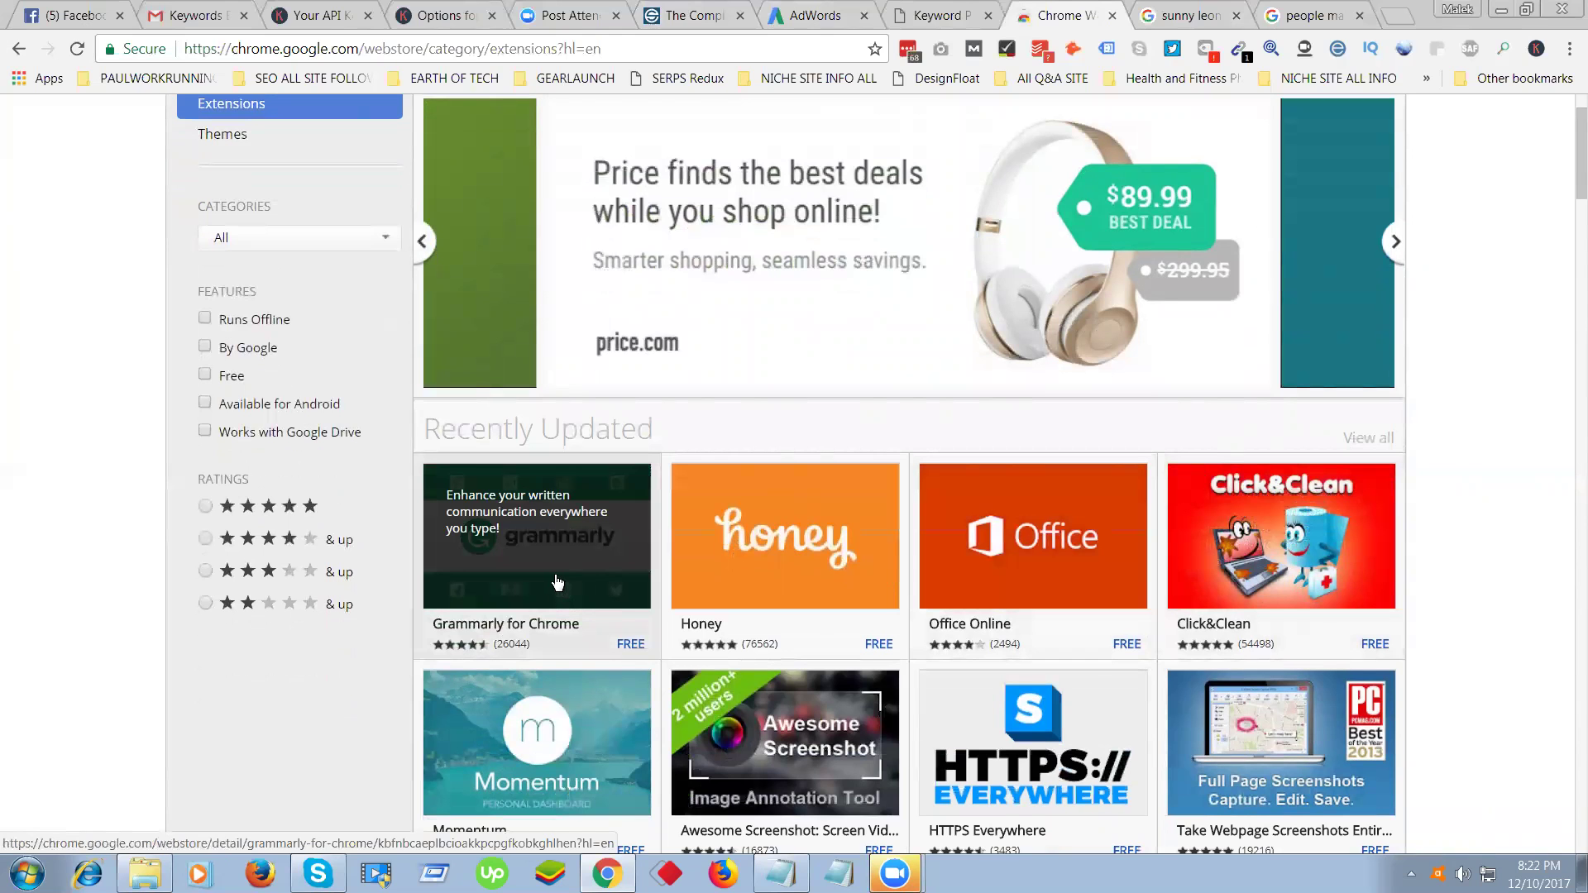
{"action": "scroll", "coordinate": [562, 599], "scroll_direction": "down", "scroll_amount": 1}
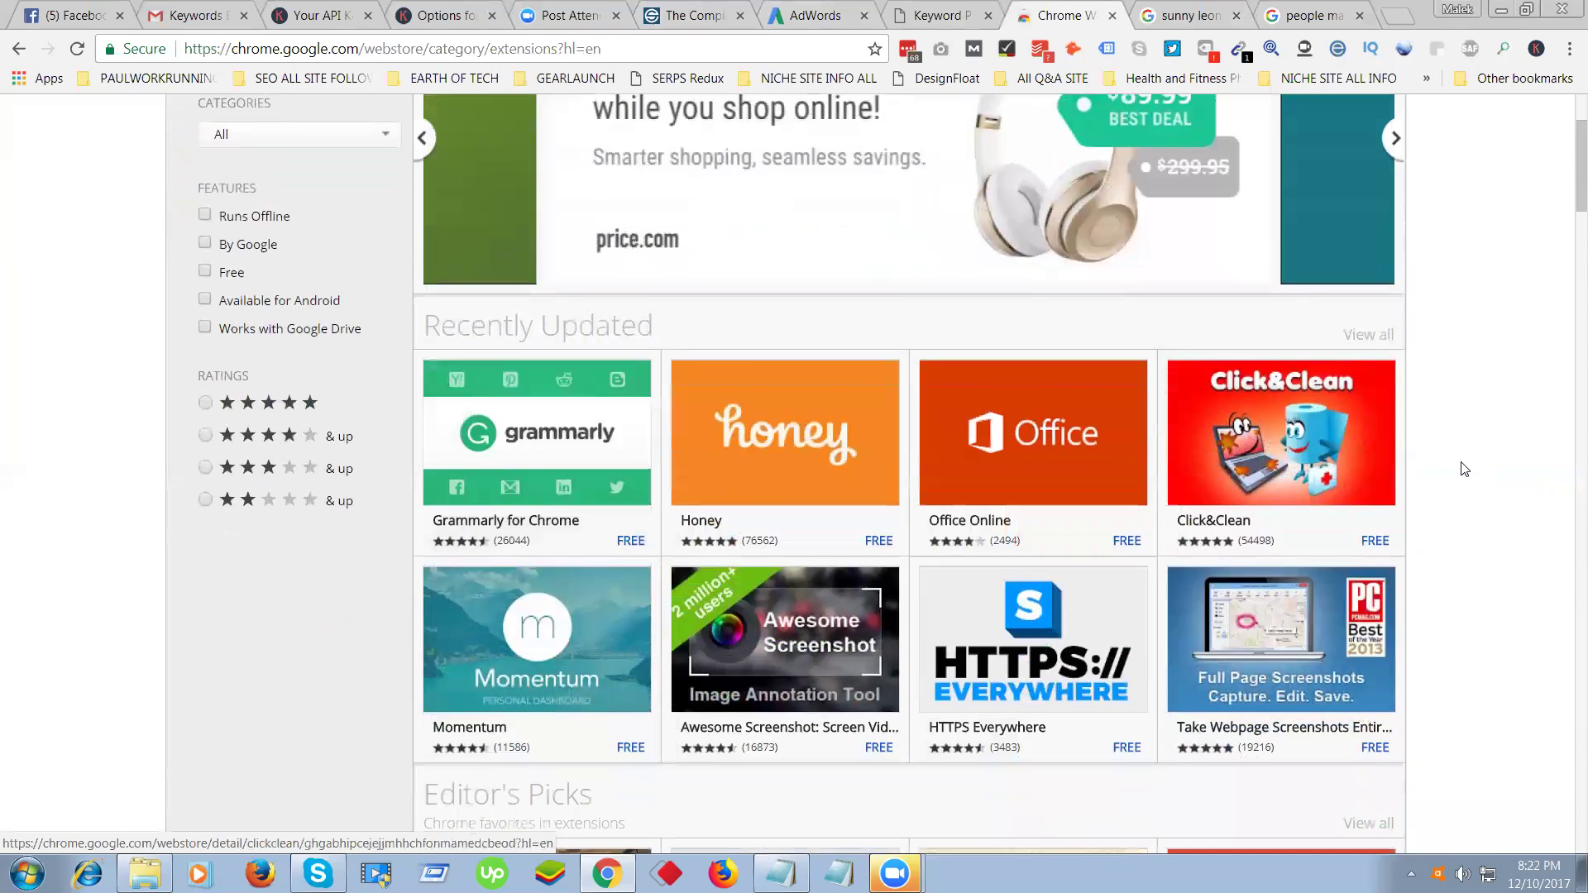
{"action": "scroll", "coordinate": [1466, 465], "scroll_direction": "down", "scroll_amount": 3}
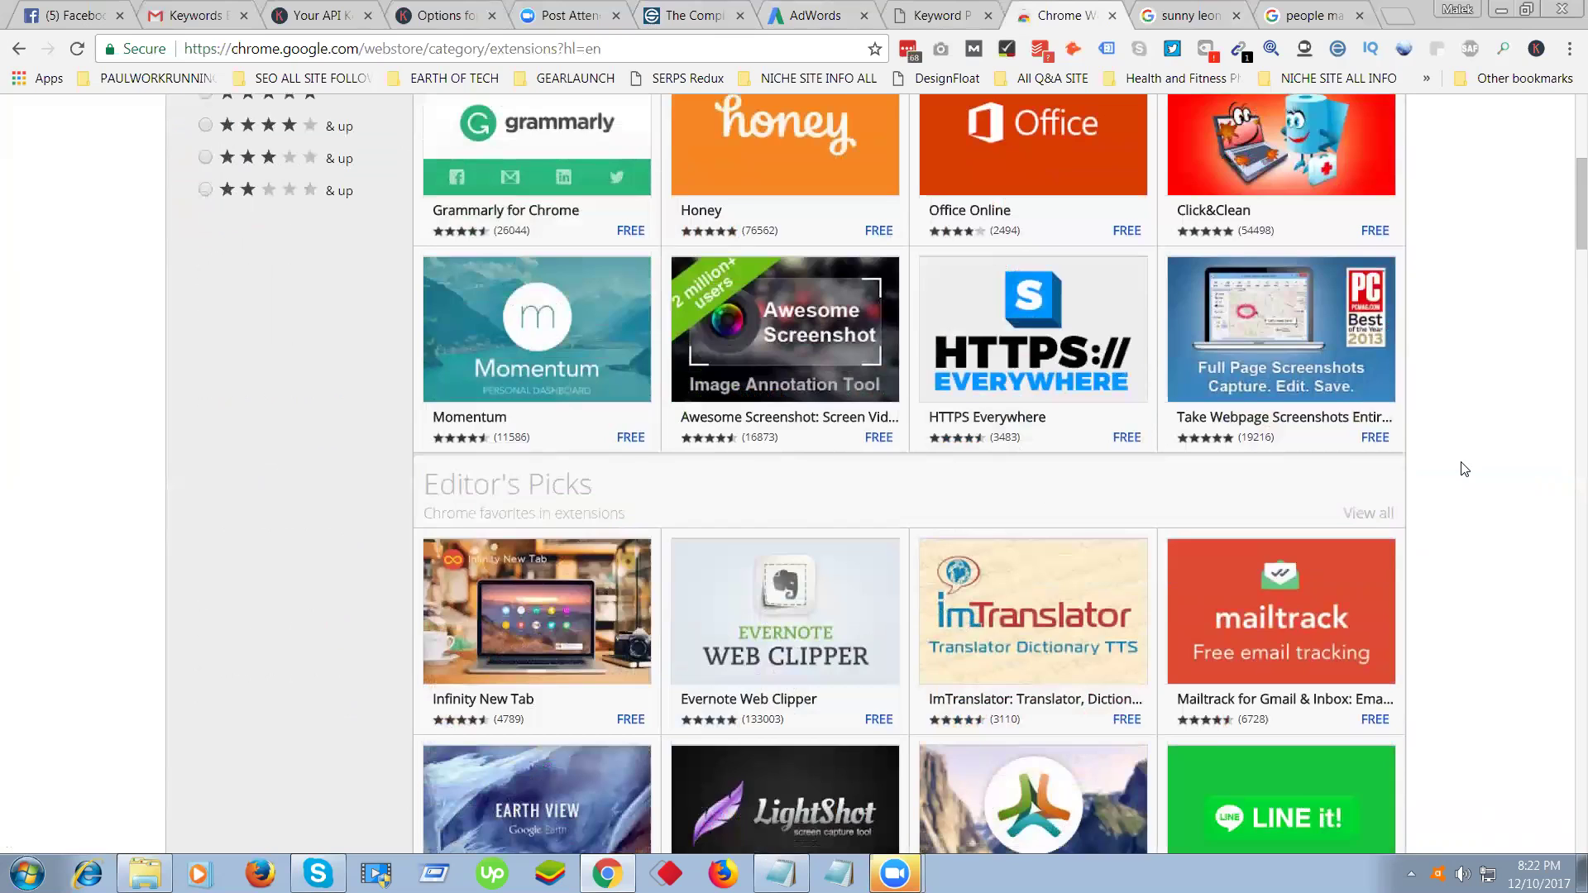
{"action": "scroll", "coordinate": [1465, 469], "scroll_direction": "down", "scroll_amount": 3}
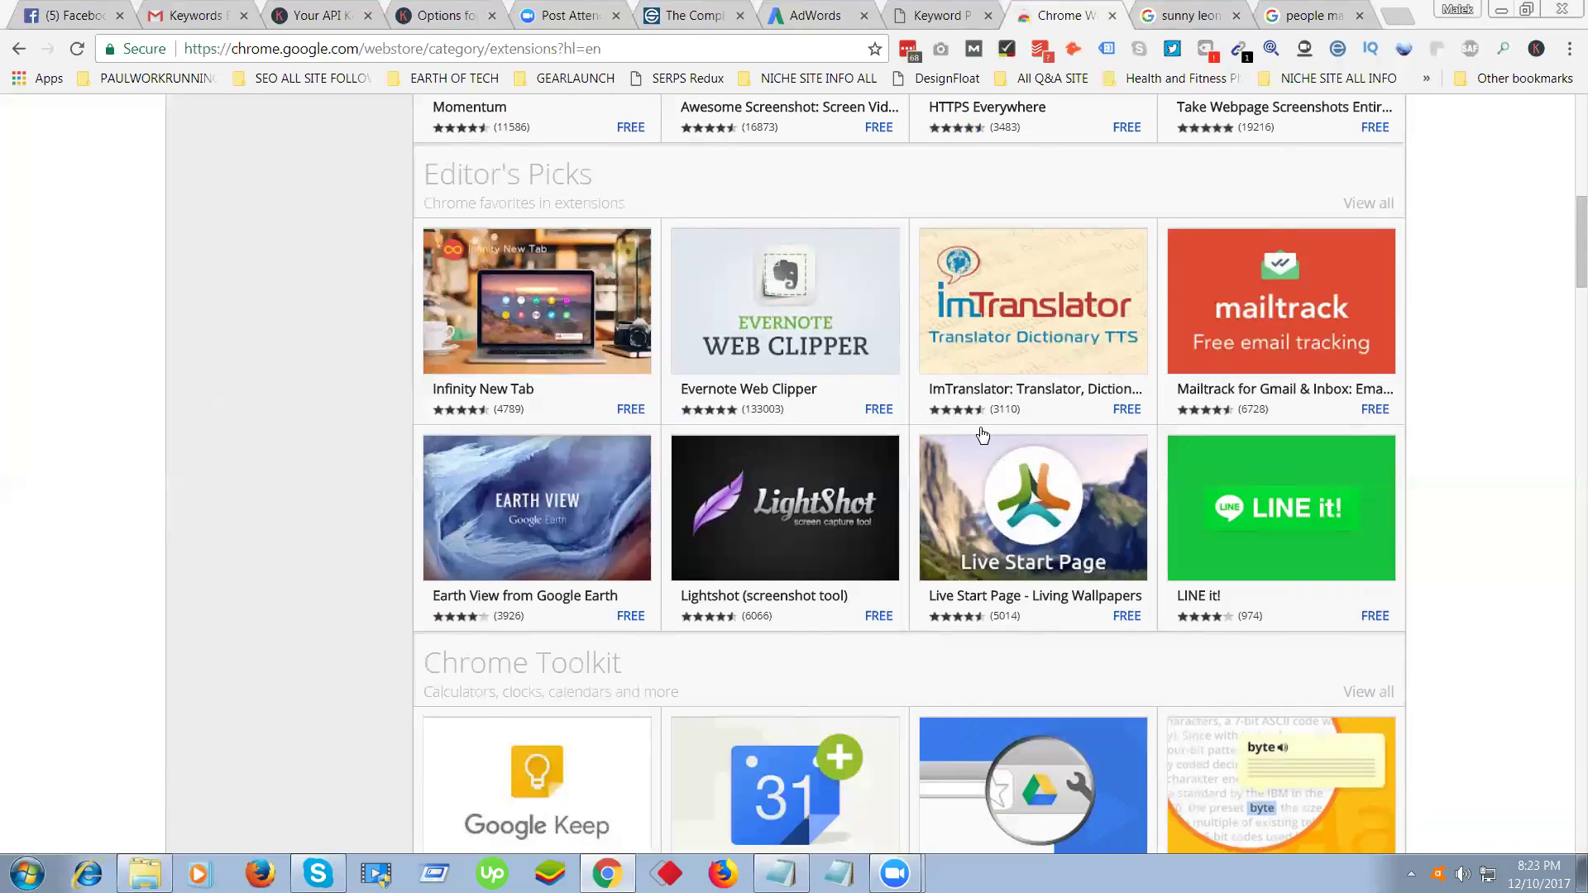
{"action": "left_click", "coordinate": [951, 13]}
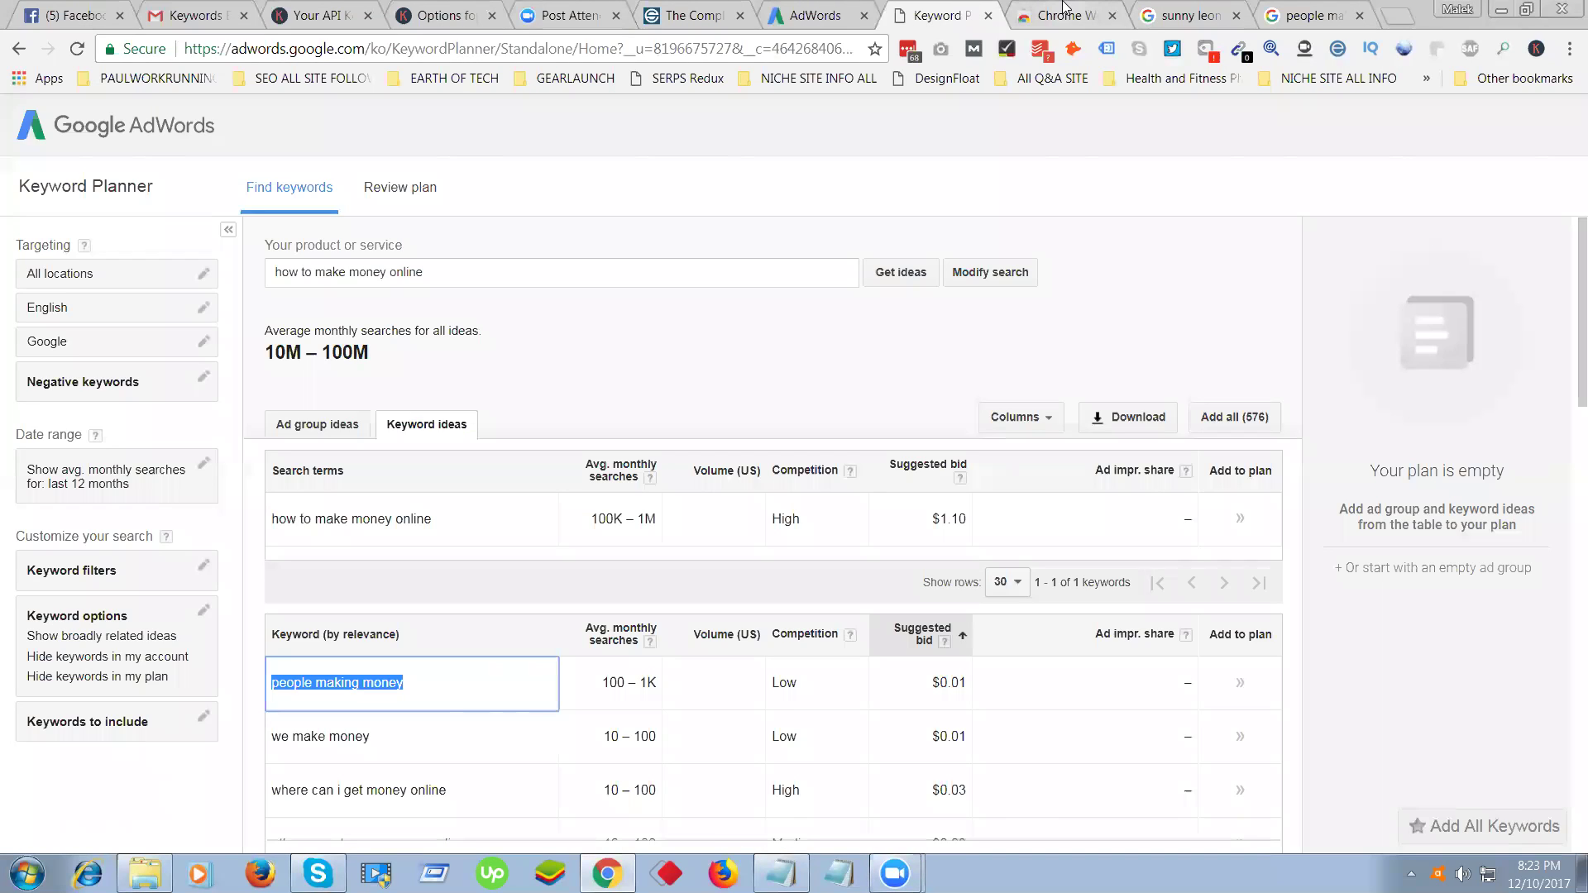
{"action": "left_click", "coordinate": [1064, 9]}
{"action": "left_click", "coordinate": [939, 15]}
{"action": "left_click", "coordinate": [817, 15]}
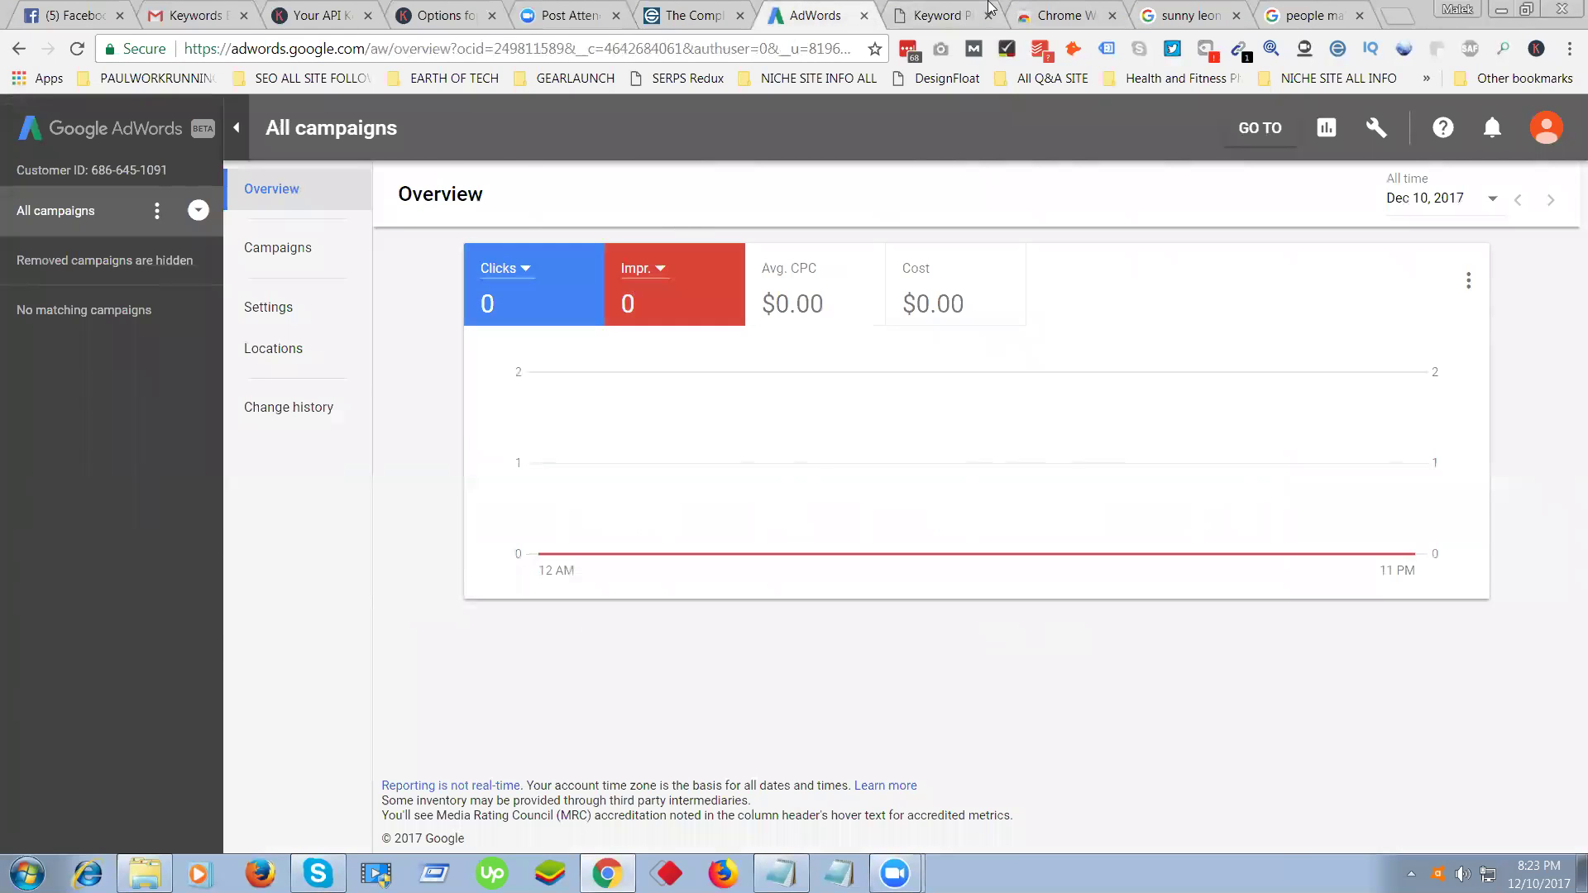
{"action": "left_click", "coordinate": [959, 15]}
{"action": "left_click", "coordinate": [1211, 15]}
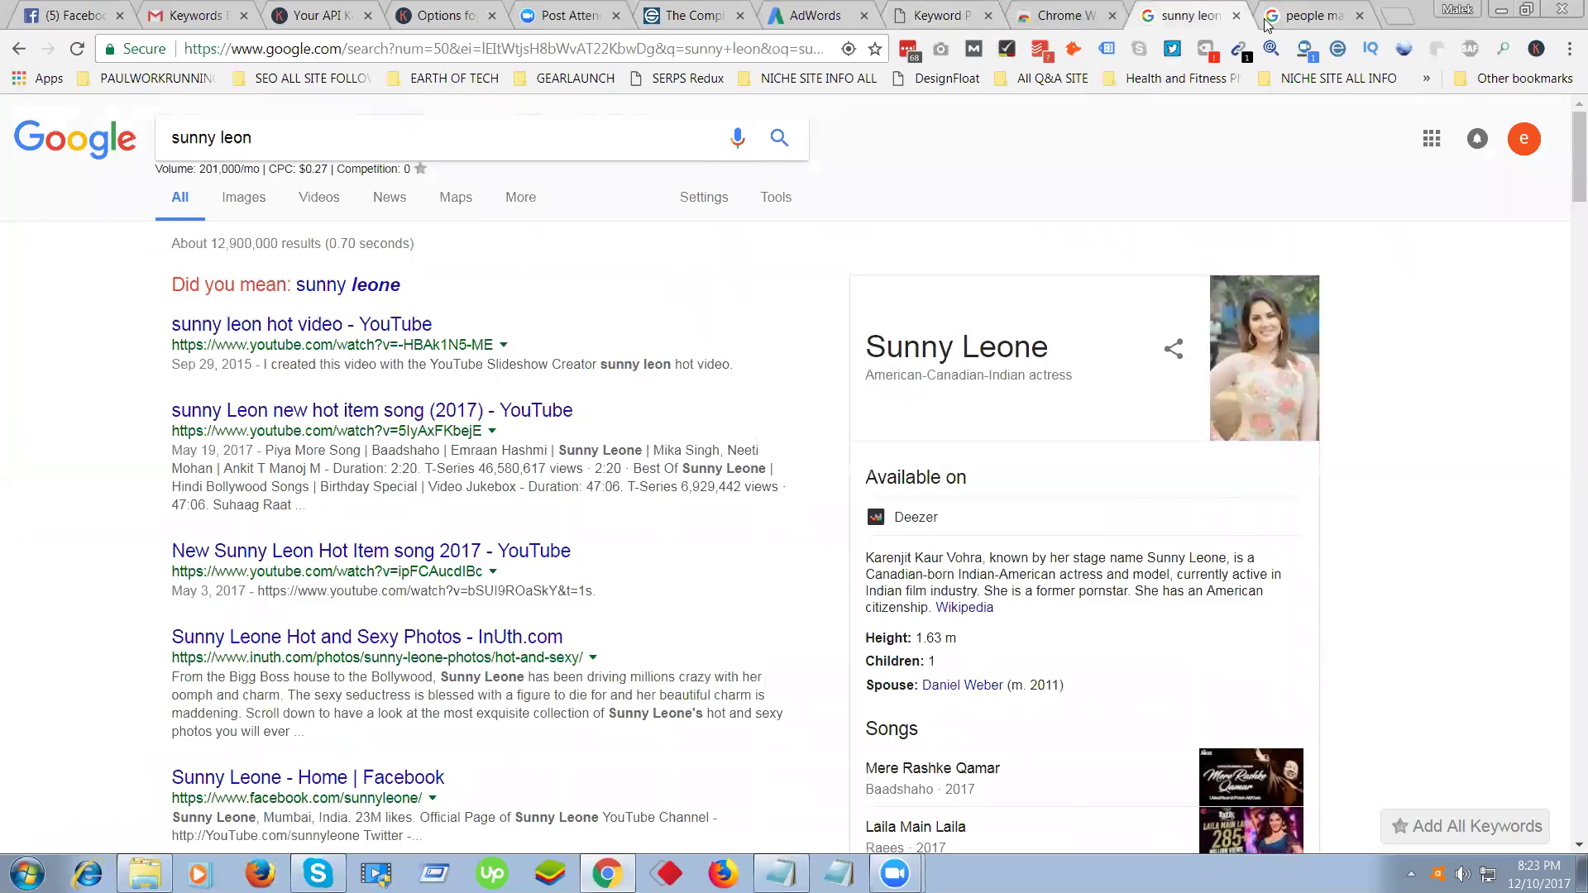